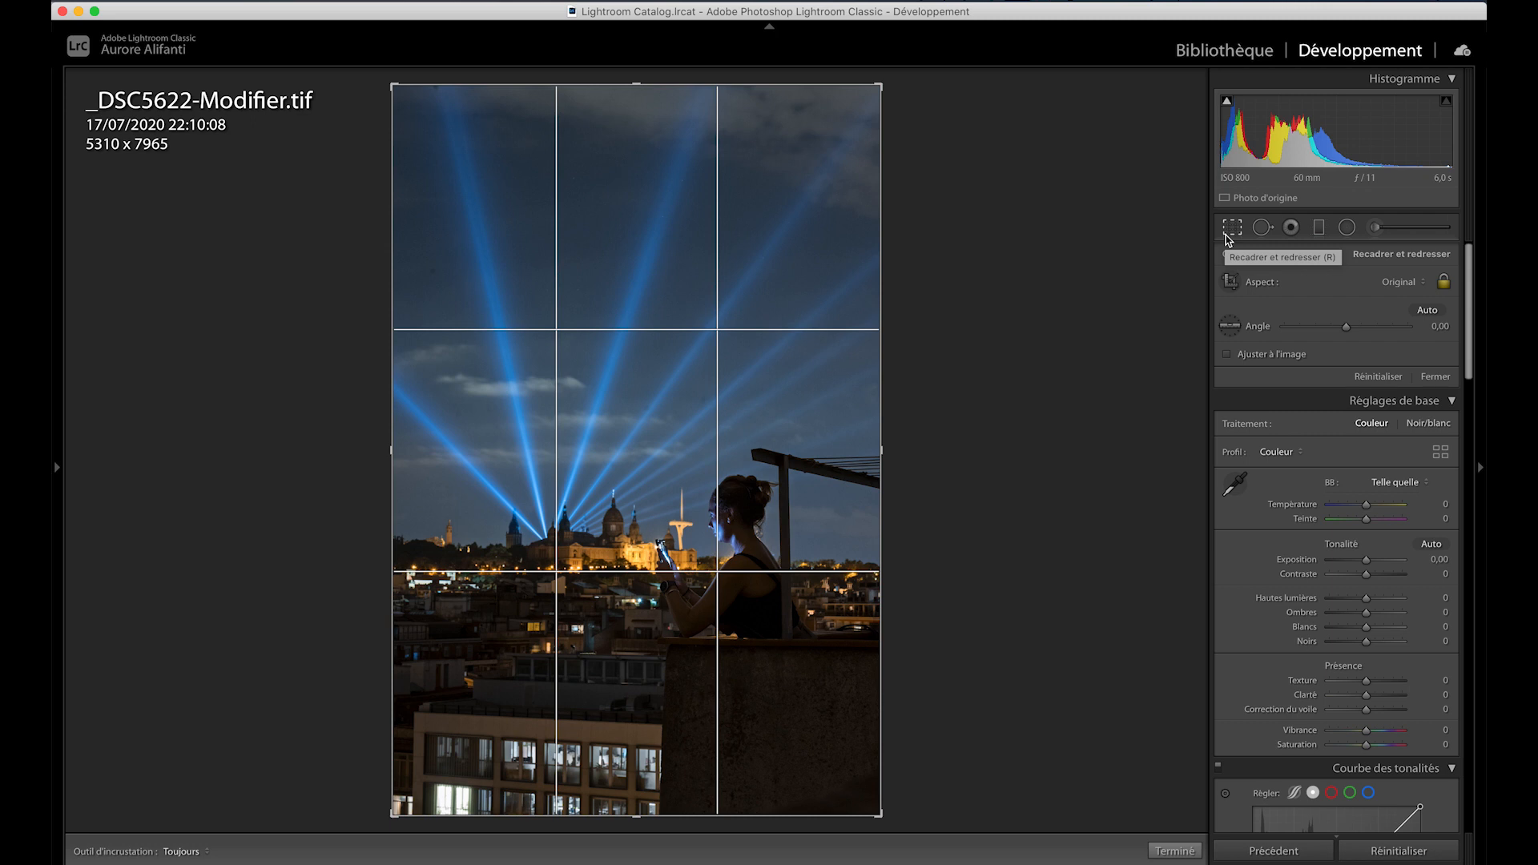
- Cycle through the crop overlay guides to compare the thirds, diagonal and other composition grids on the photo
key(o)
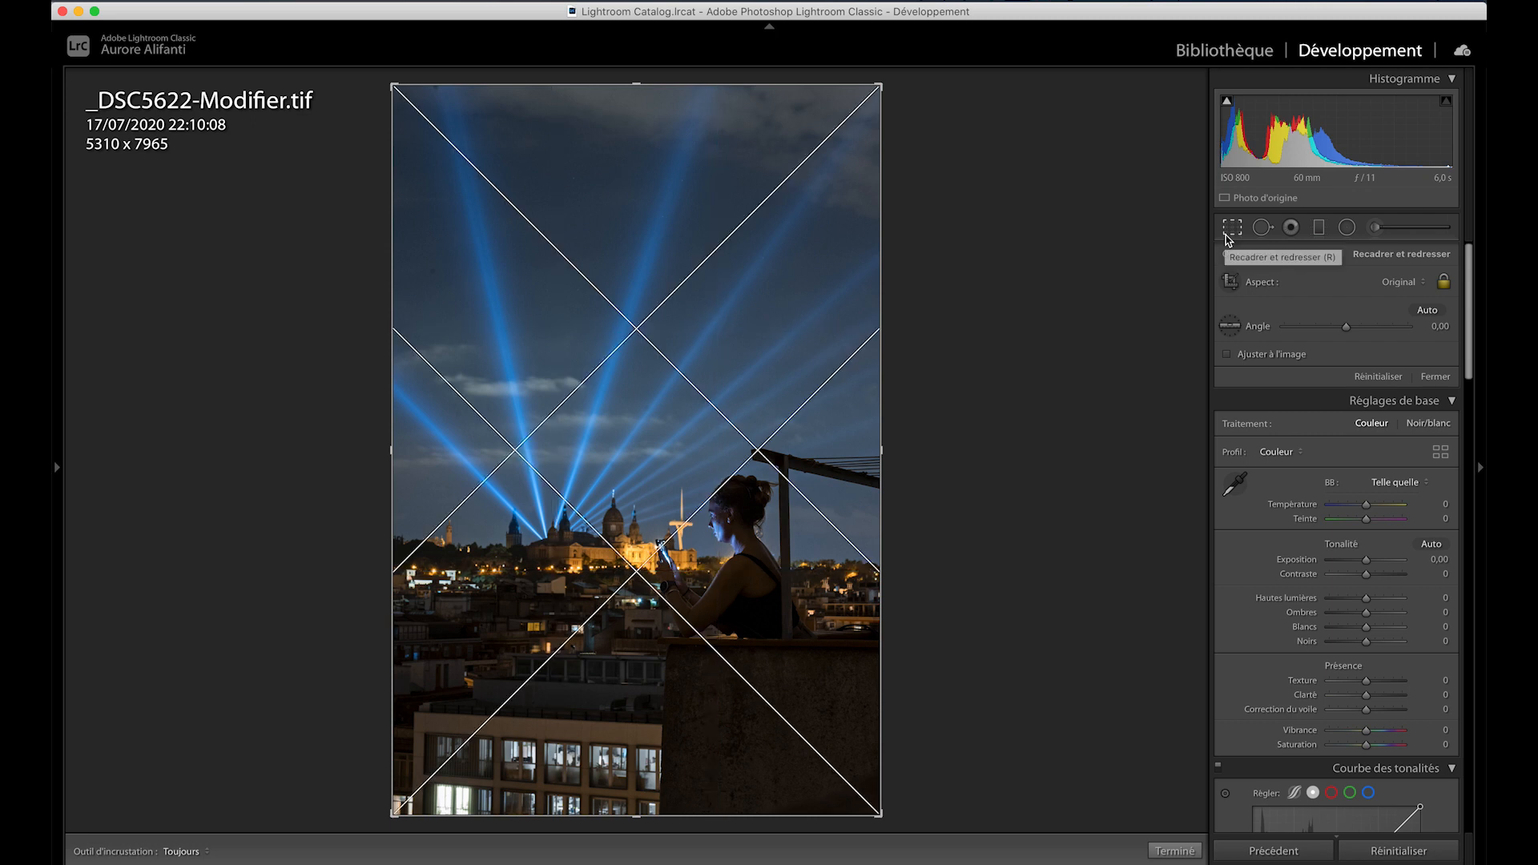
key(o)
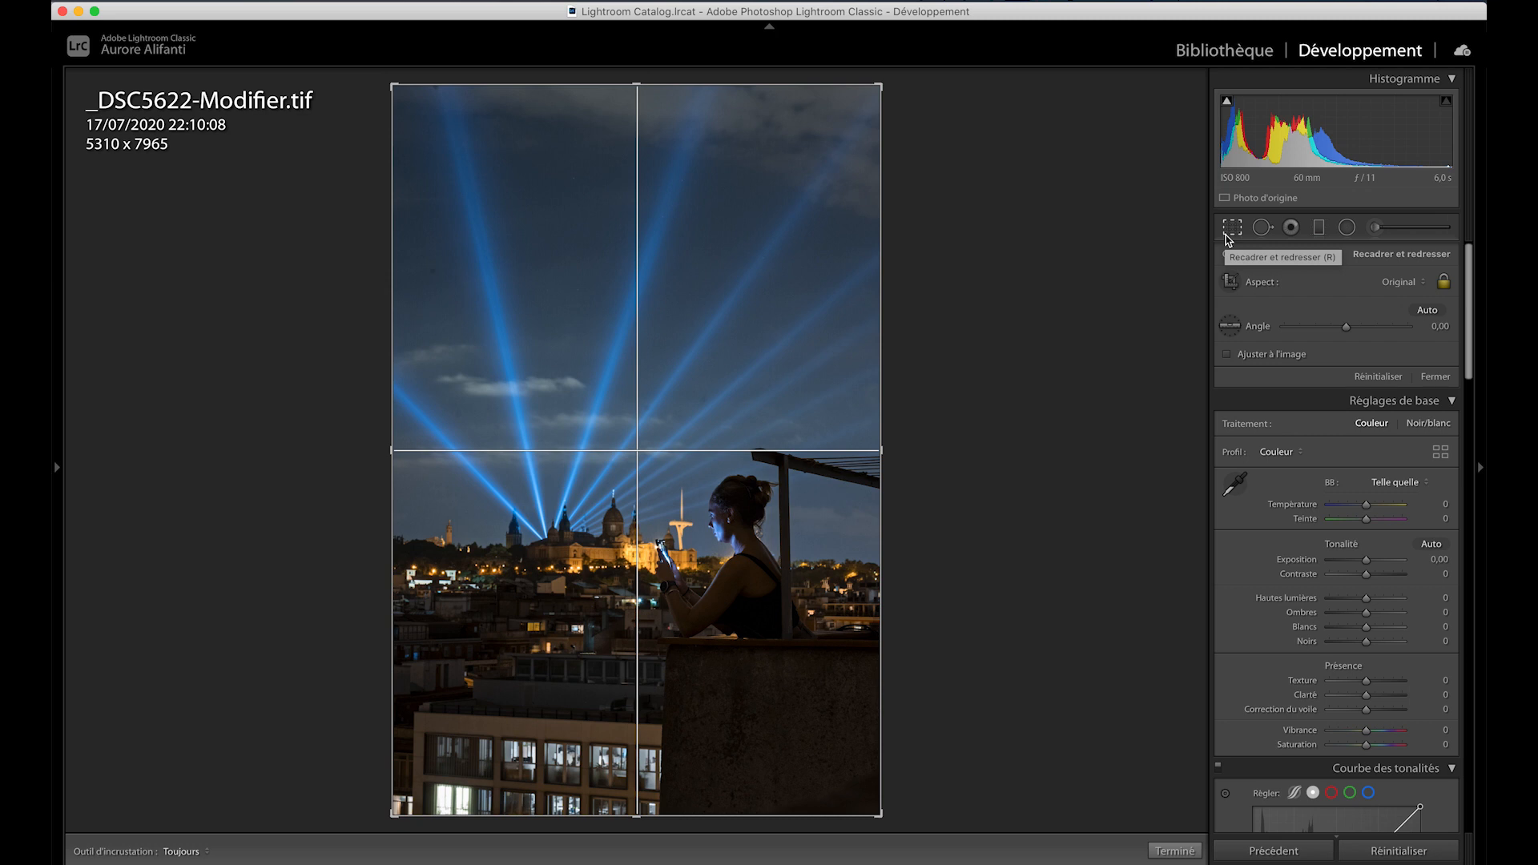
key(o)
key(o)
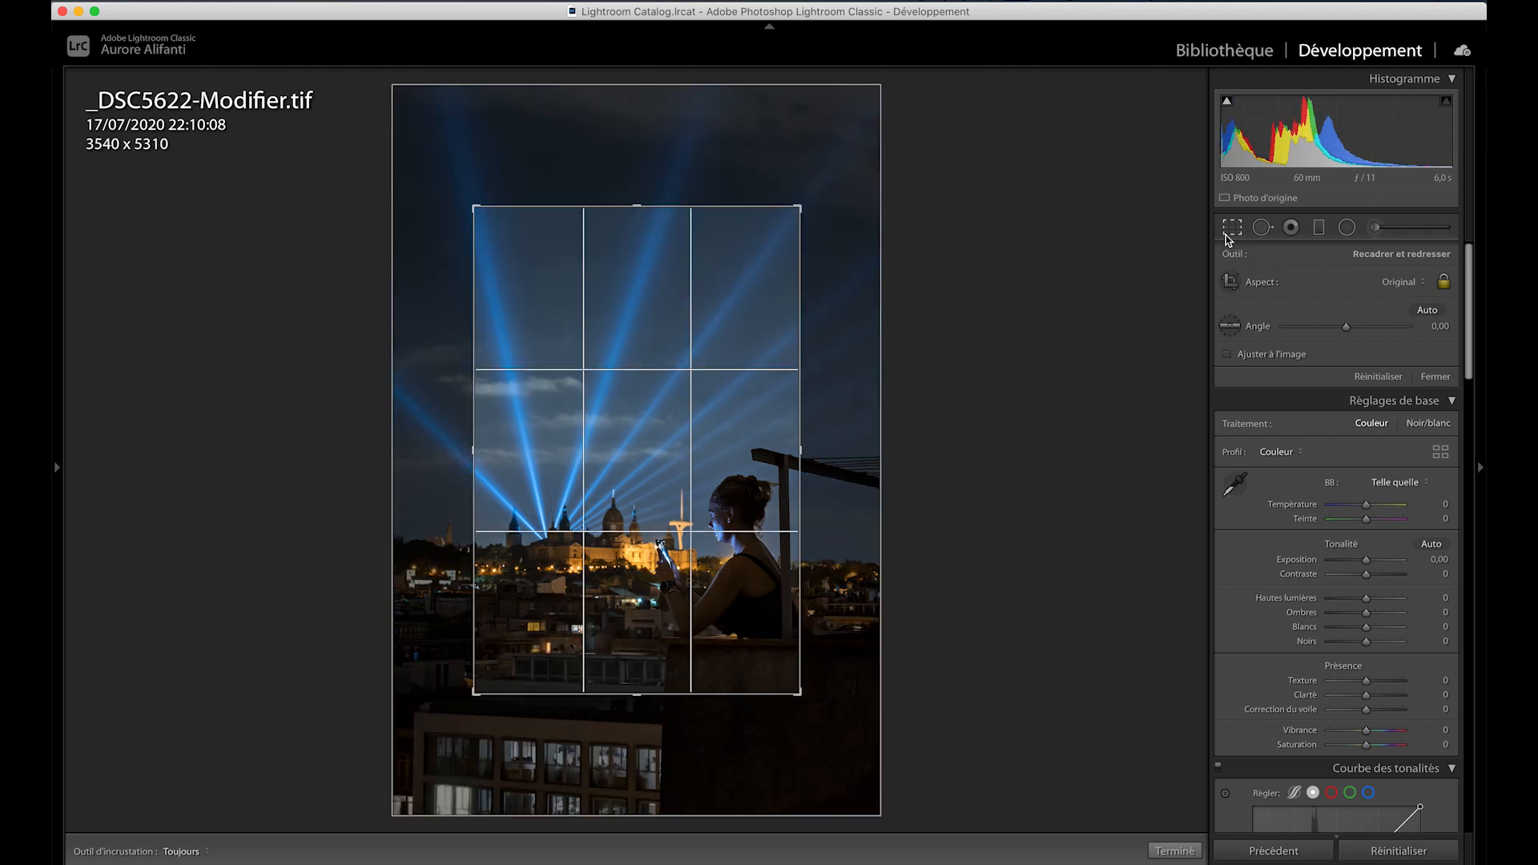
- Try swapping the crop frame between portrait and landscape orientation, and reset the crop to the full photo
key(x)
key(x)
key(x)
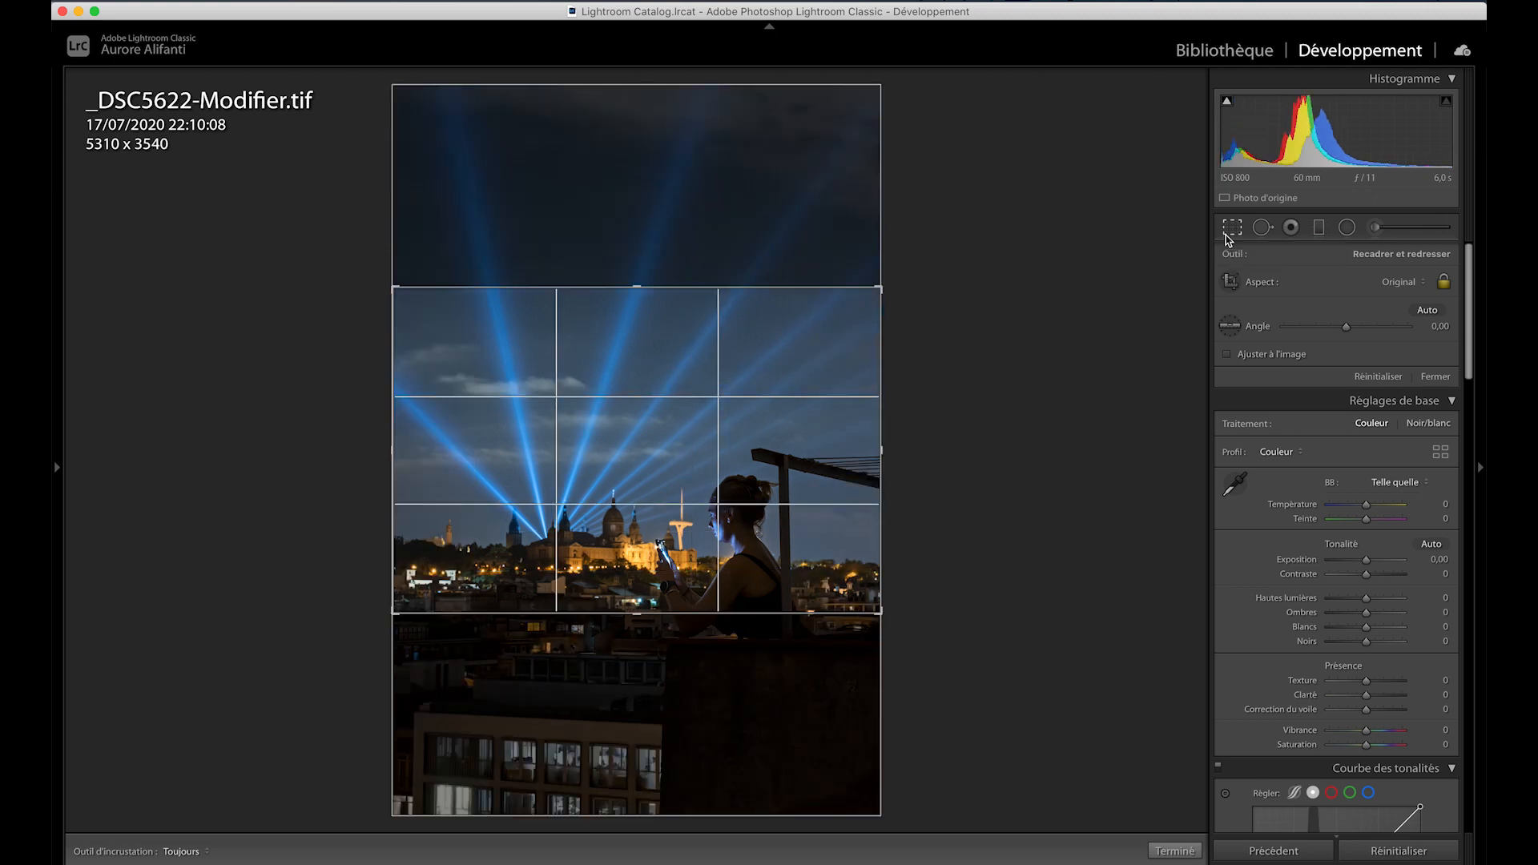
key(x)
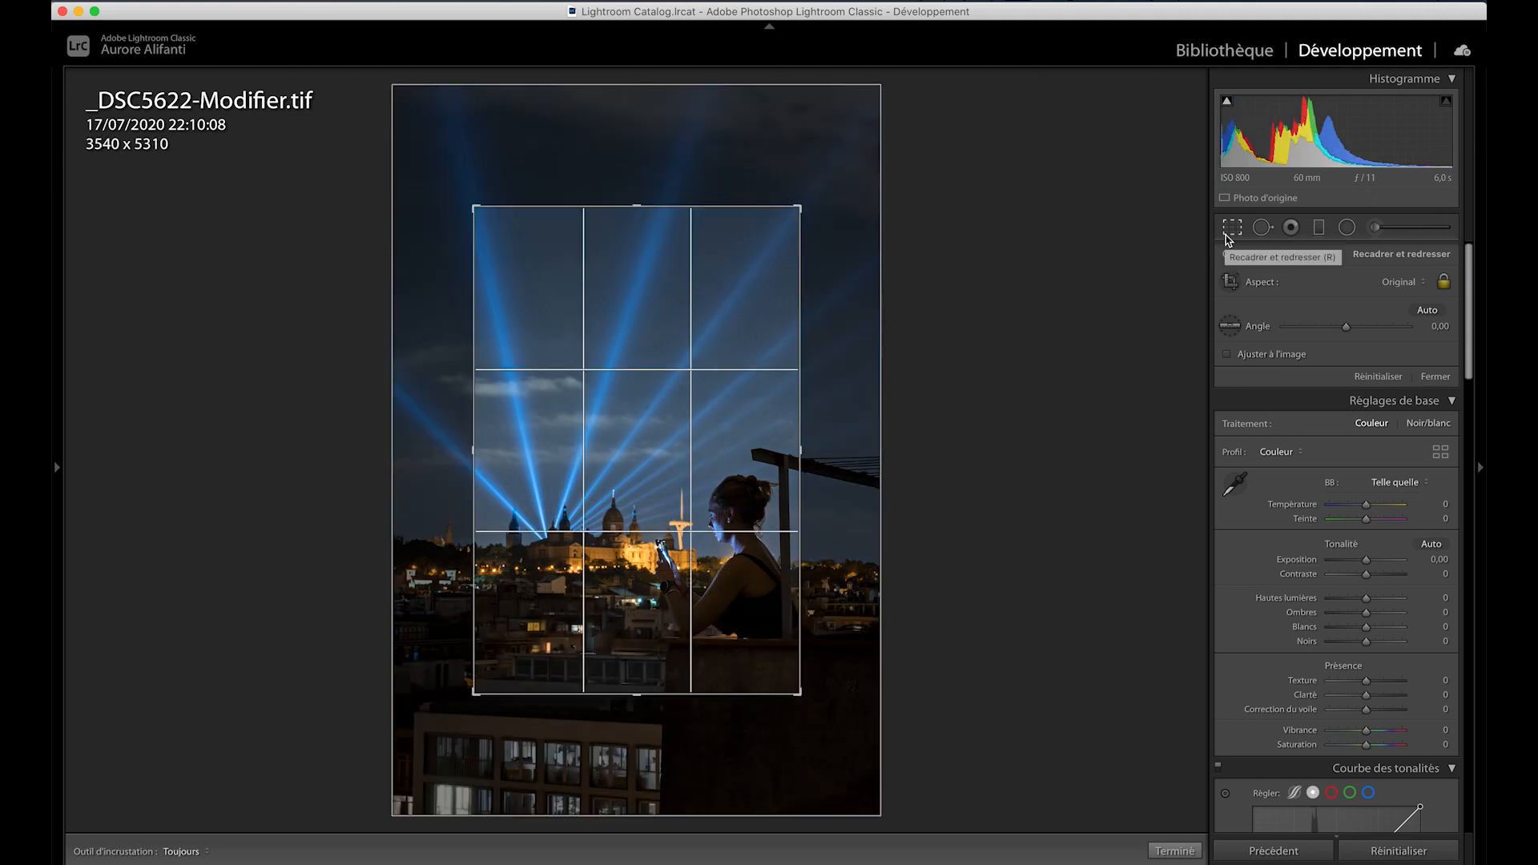
key(super+alt+r)
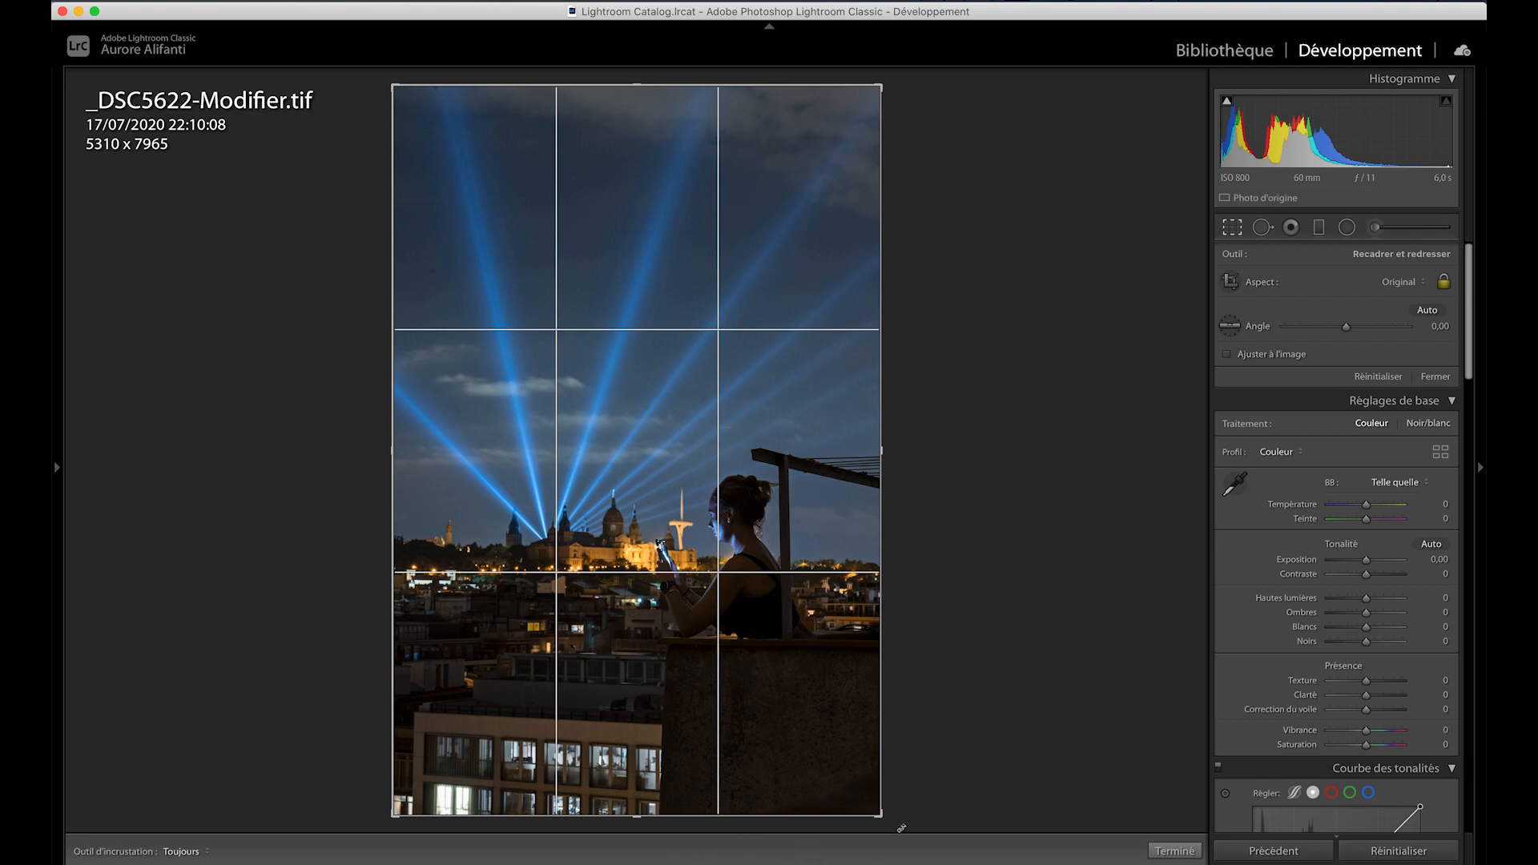
- Try a 4 x 5 / 8 x 10 crop with the photo shifted upward inside the frame, and undo the applied crop
click(1393, 280)
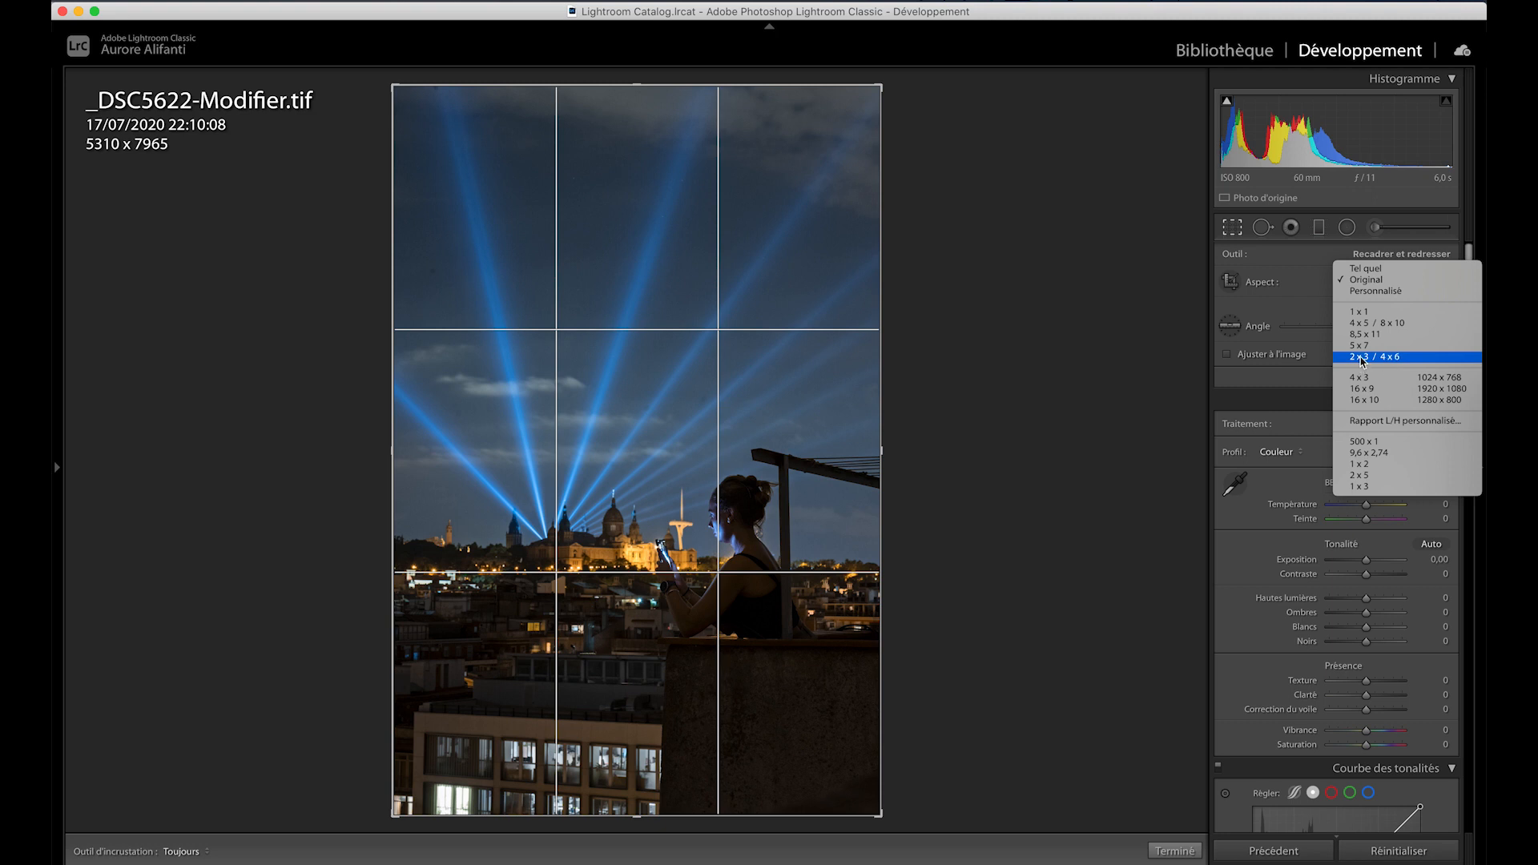
click(1366, 323)
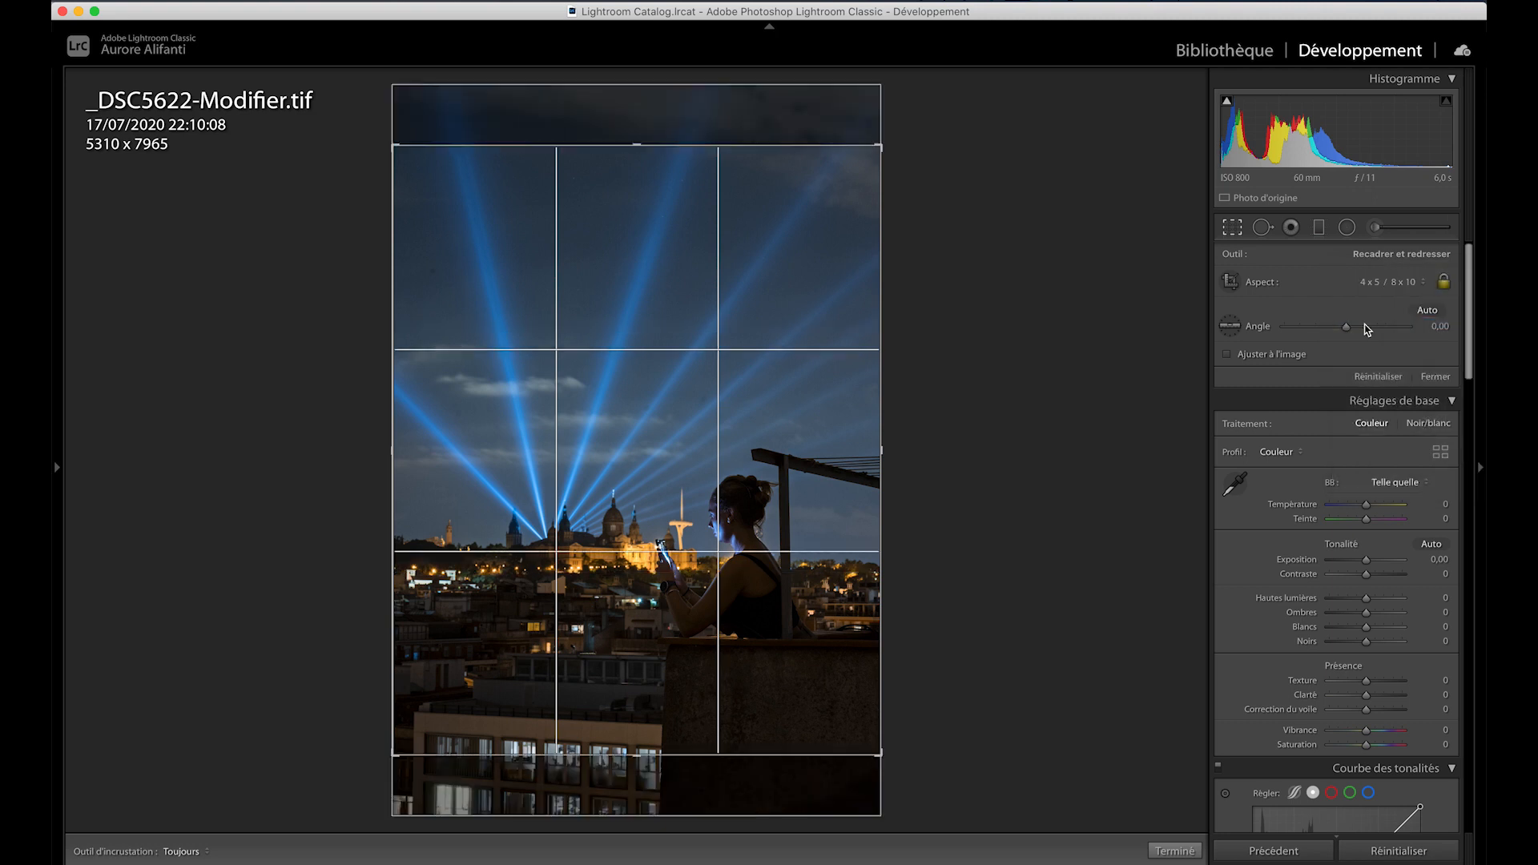
drag(856, 474, 868, 360)
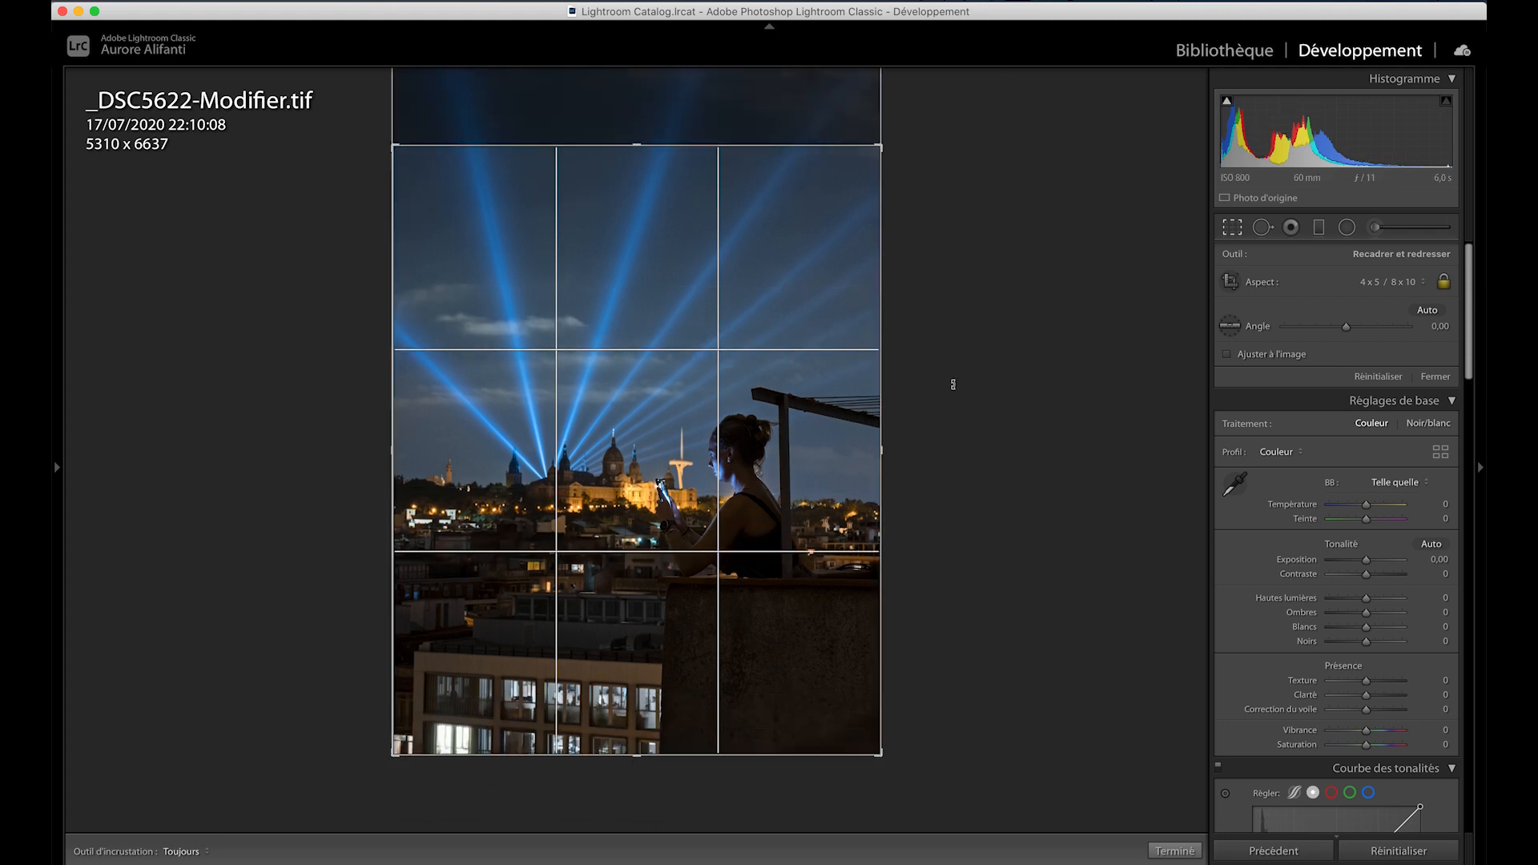
key(Return)
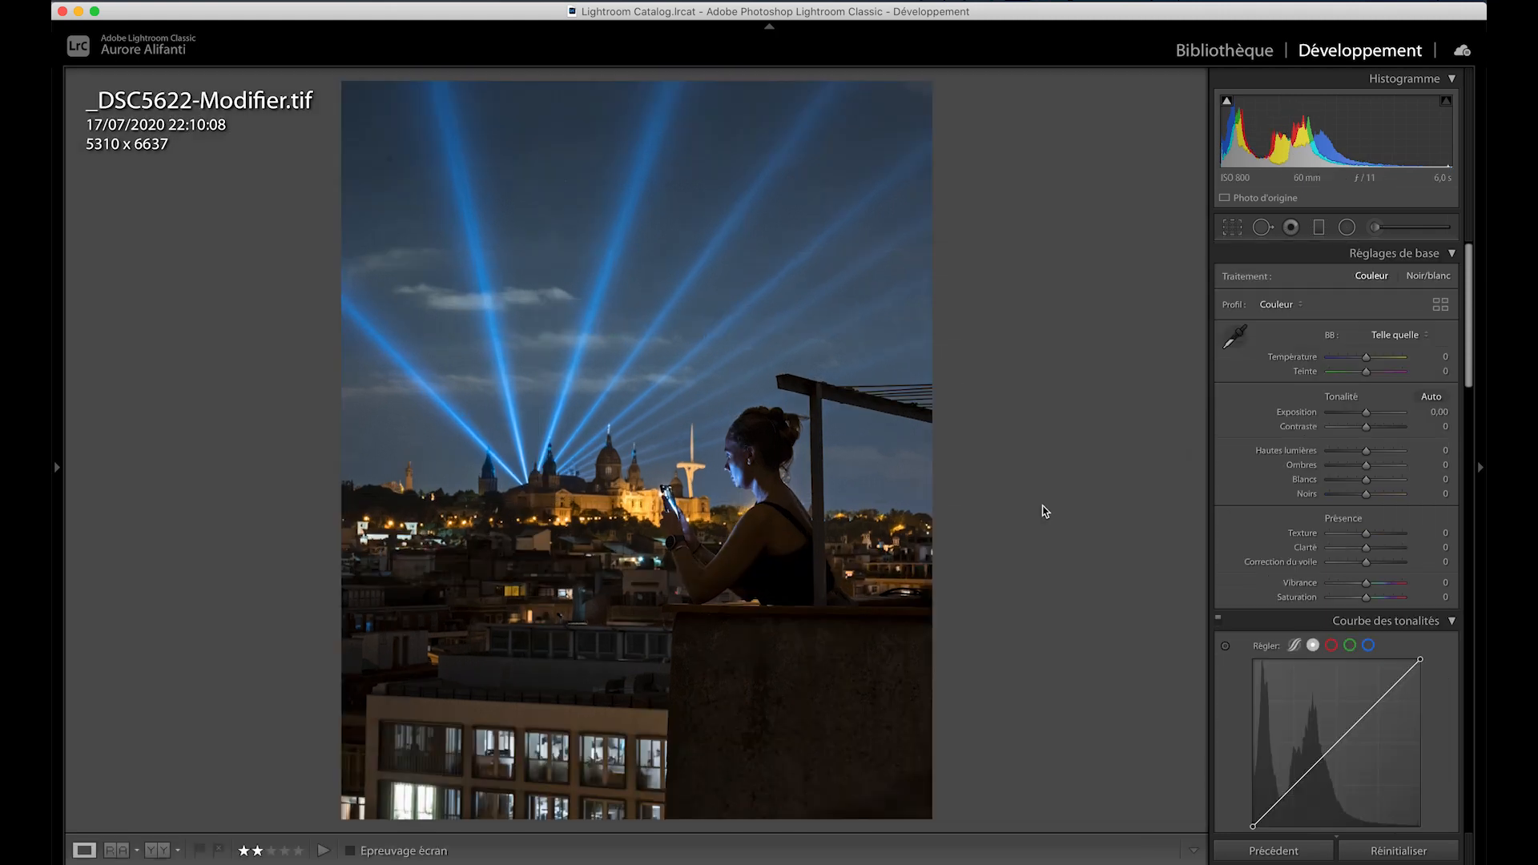
key(super+z)
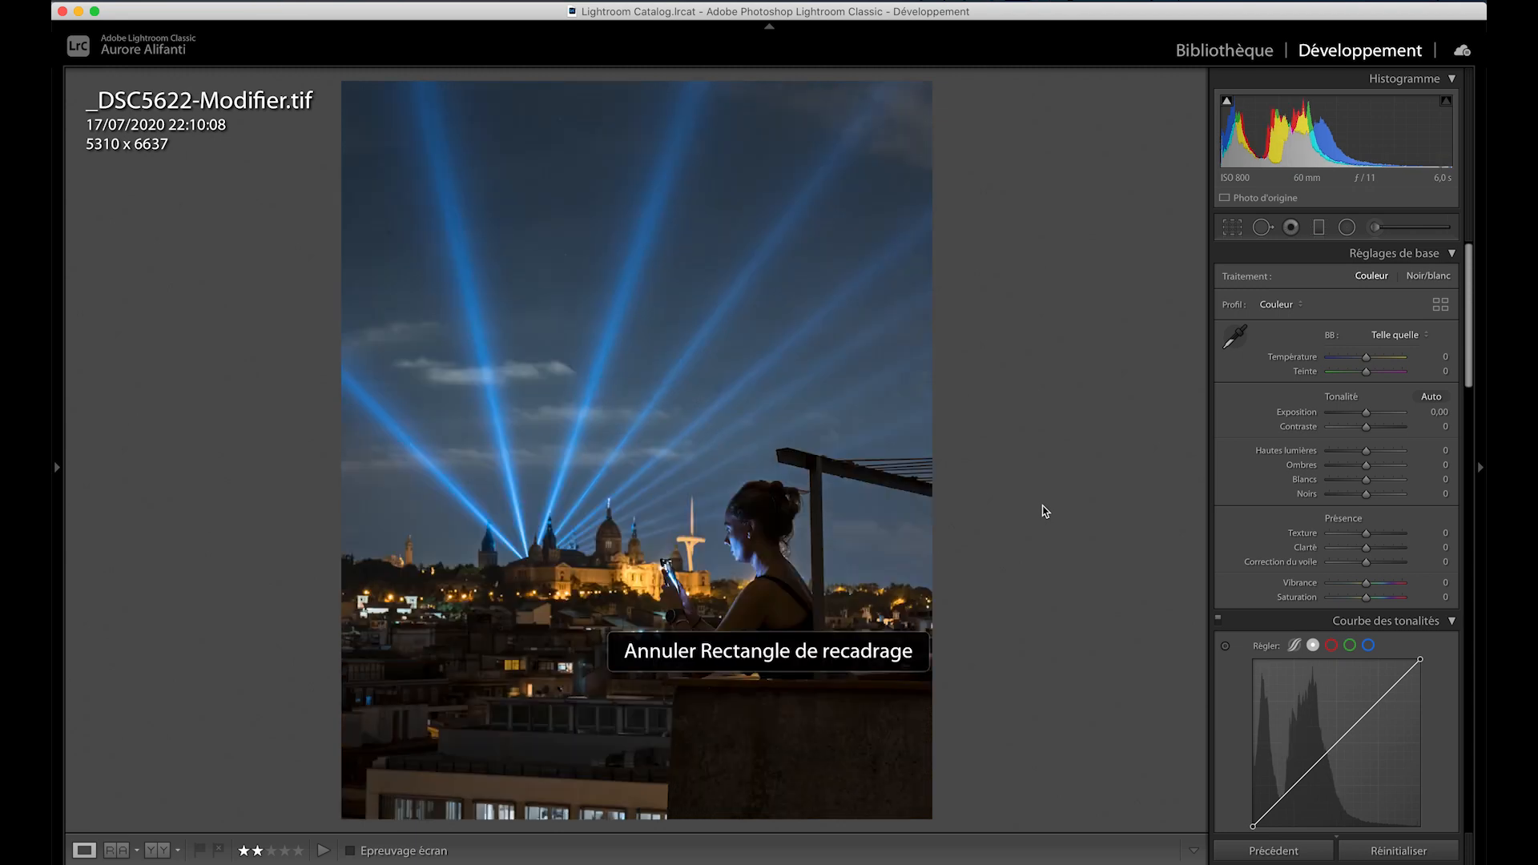
- Straighten the photo along the city horizon in the crop tool, rotating it to an angle of -0.33
key(r)
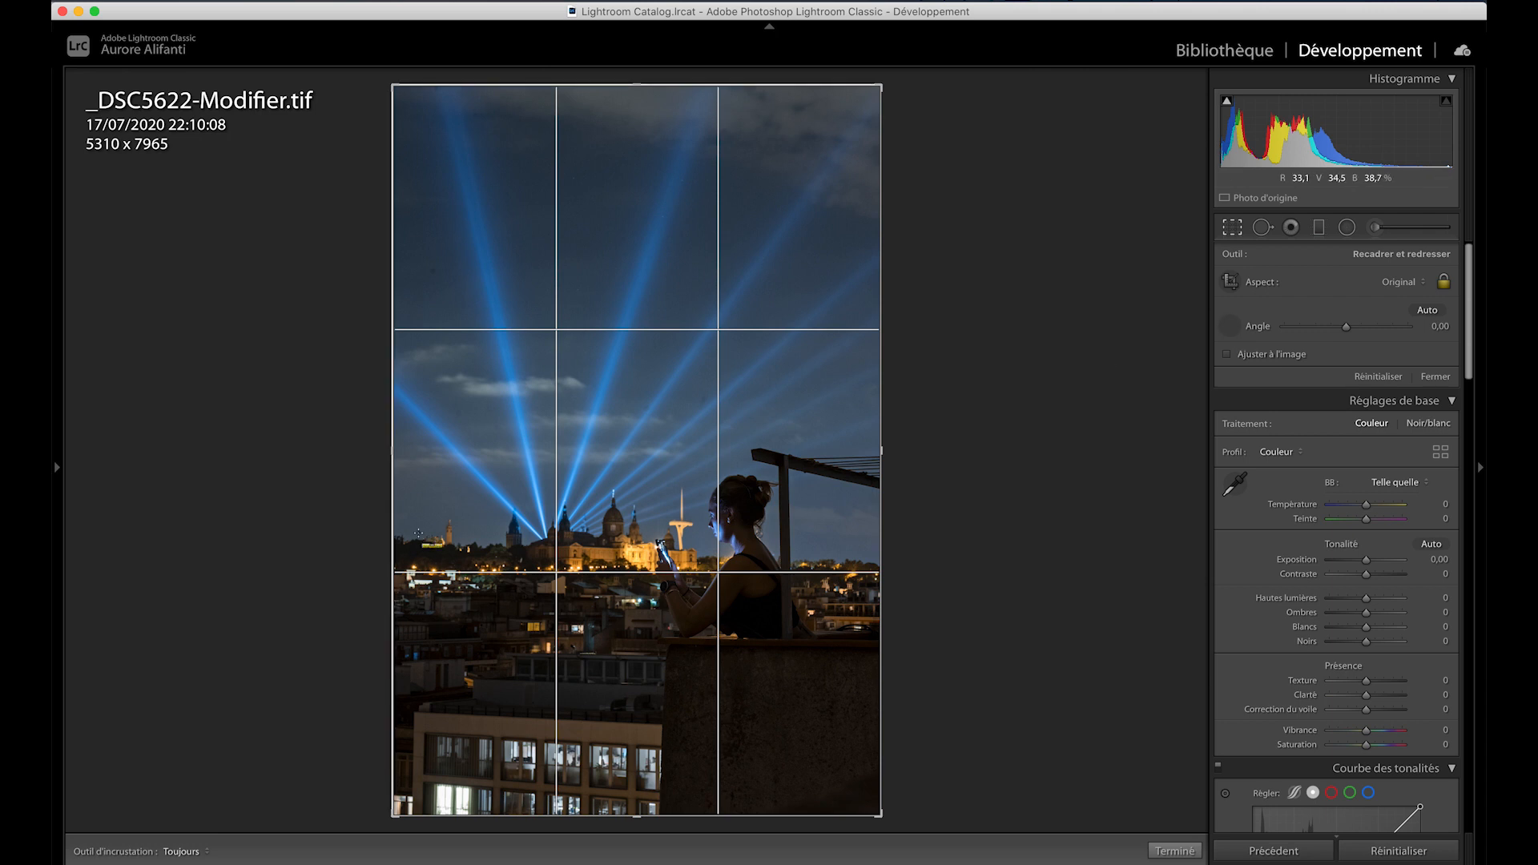
drag(402, 555, 881, 563)
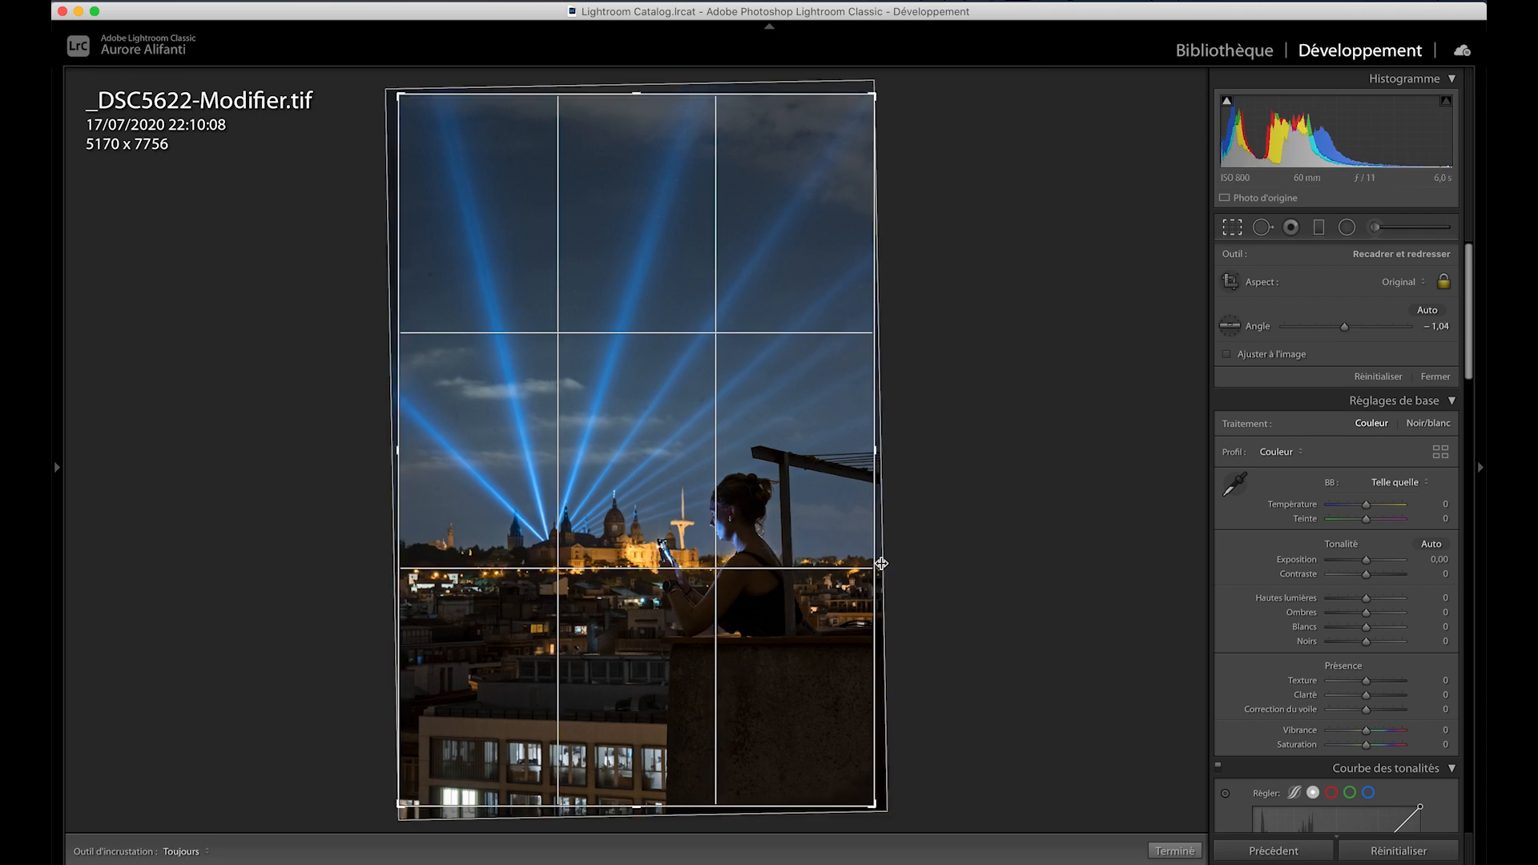
drag(885, 814, 889, 822)
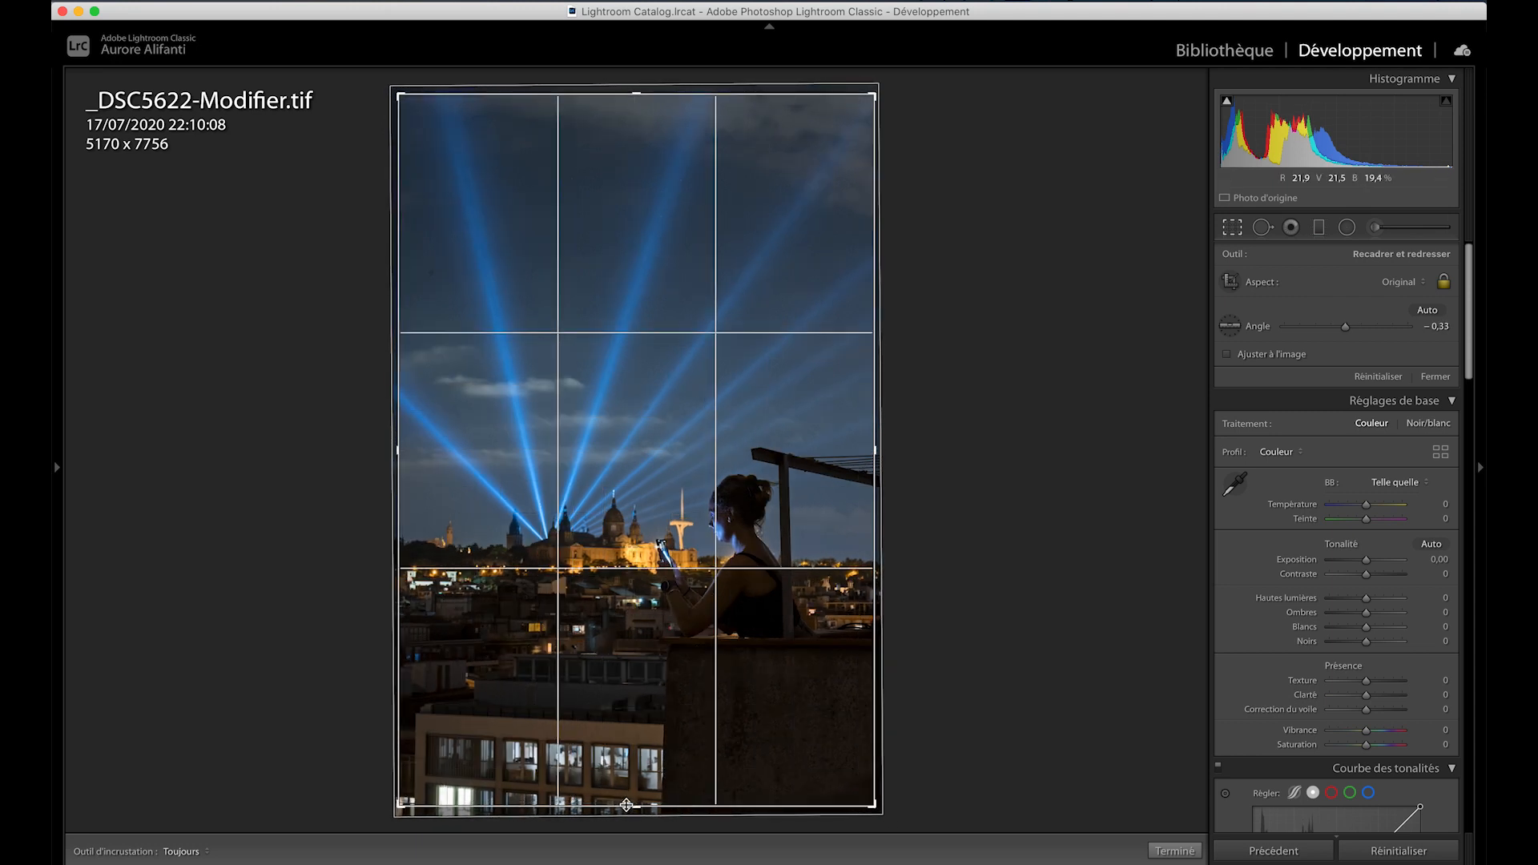
- Enlarge the crop frame to the edges of the straightened photo, about 5247 x 7871 pixels, and apply the crop
drag(632, 806, 635, 812)
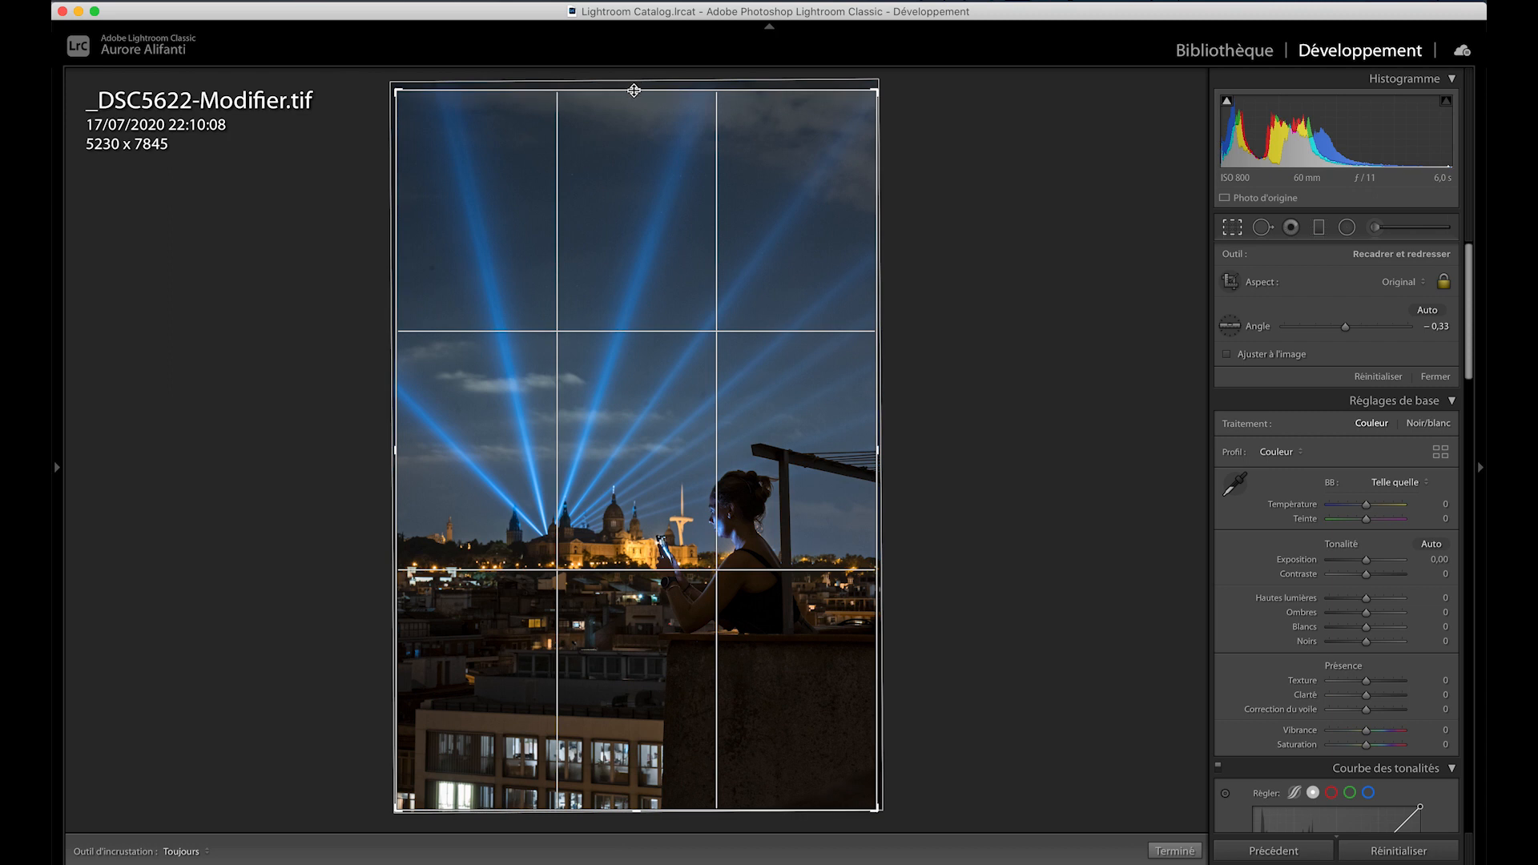
drag(650, 11, 651, 14)
drag(397, 93, 336, 49)
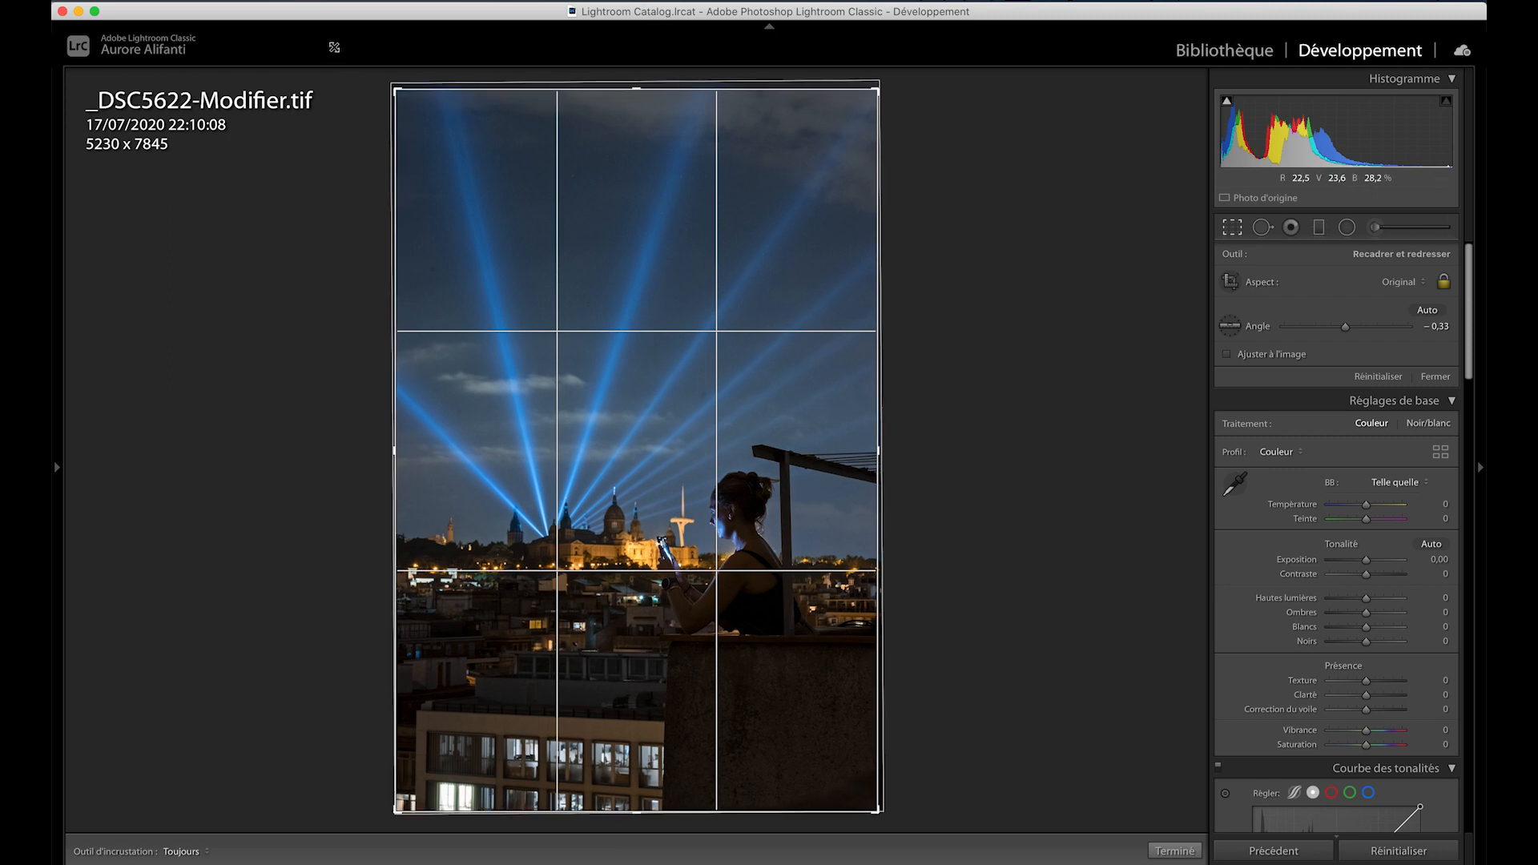
key(Return)
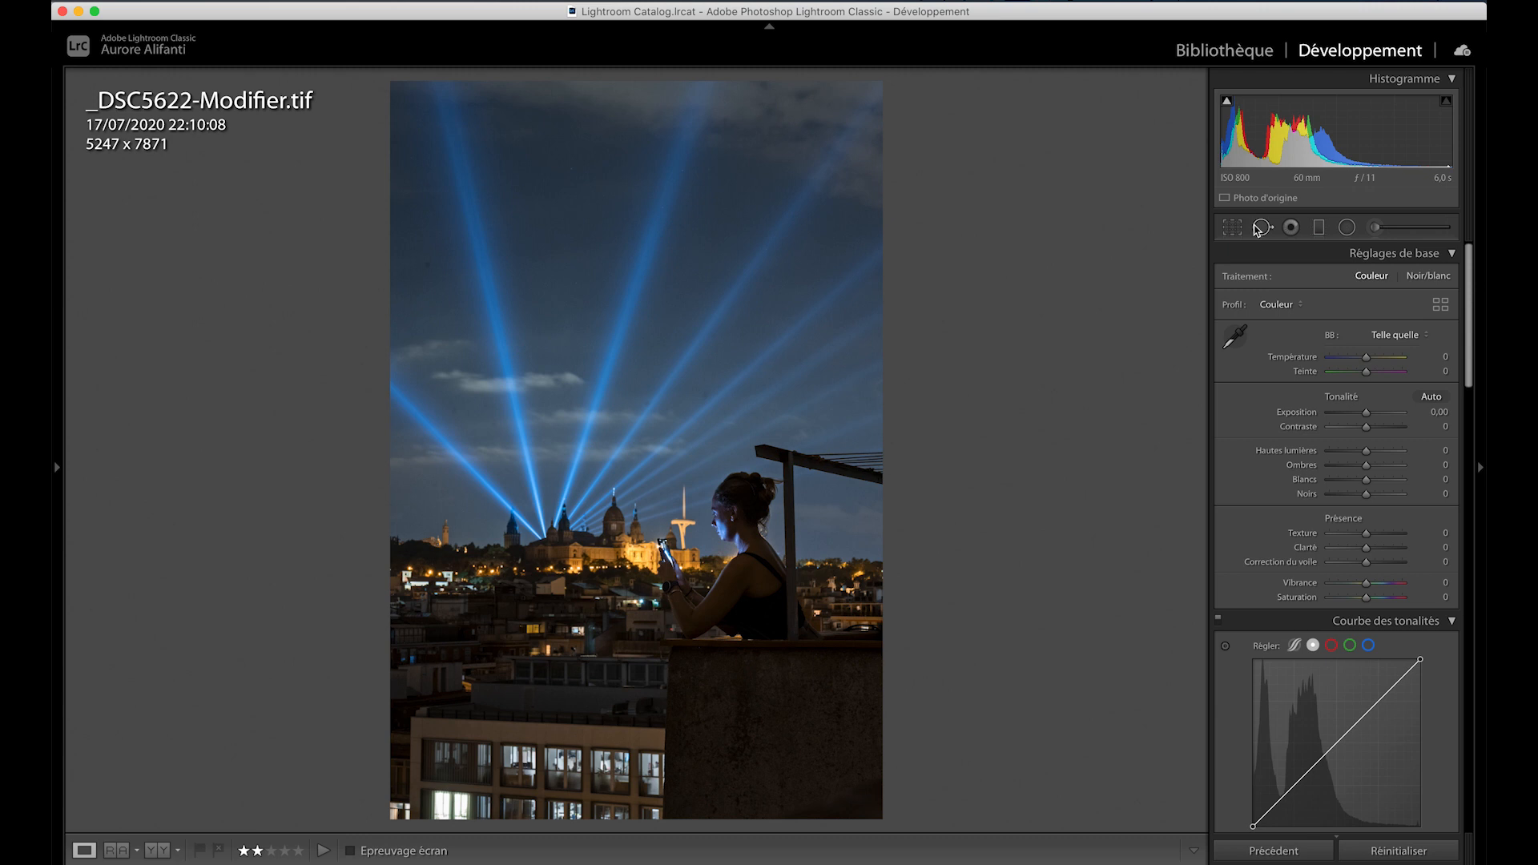
- Heal the dark dust spot beside the leftmost upright light beam using Spot Removal with feather 100, sampling clean sky just above it
click(1262, 229)
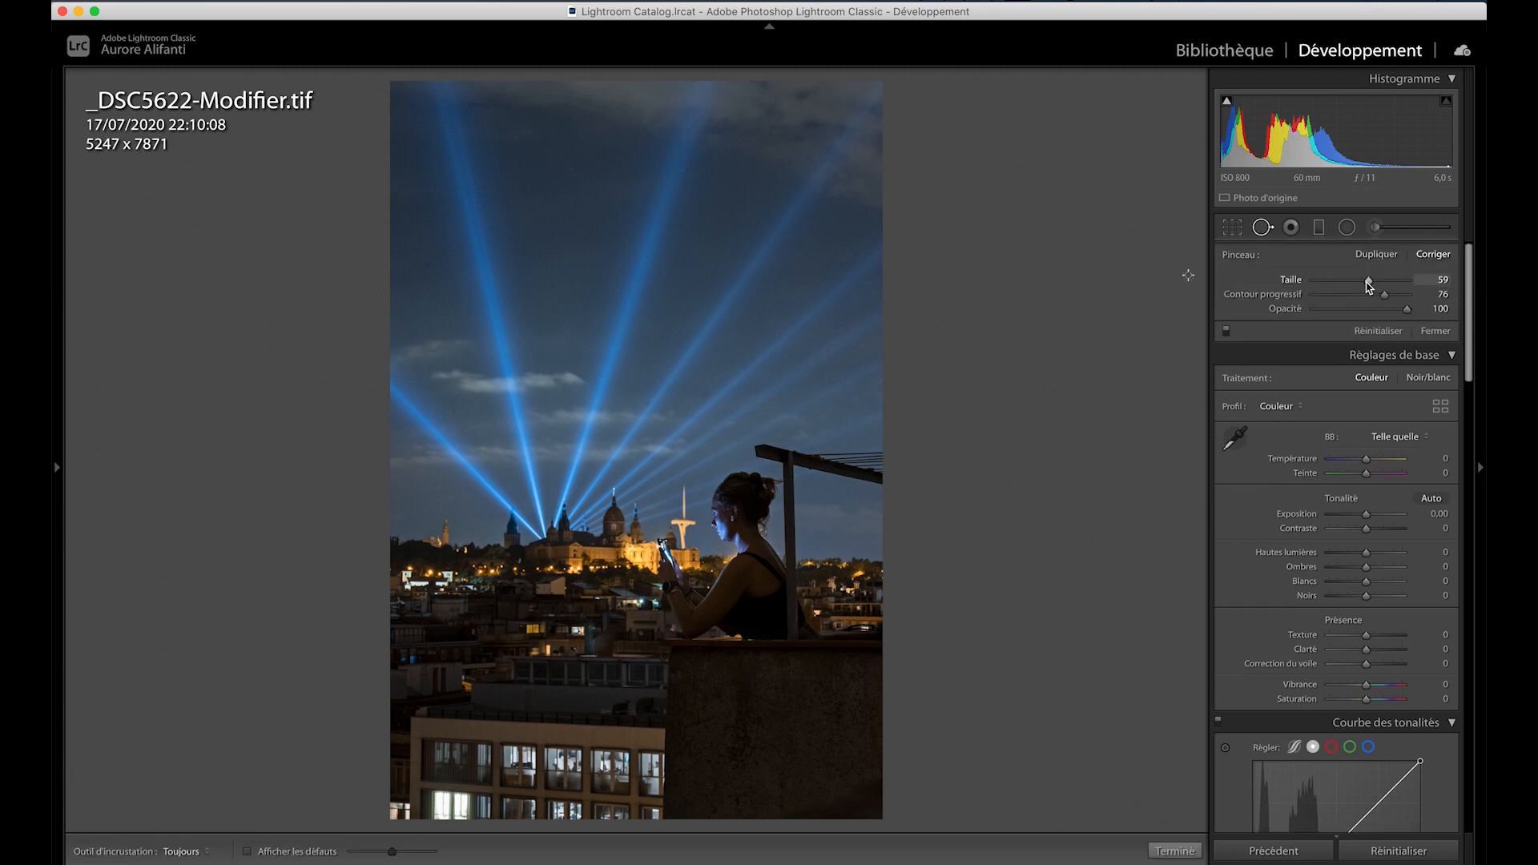
drag(1376, 282, 1418, 301)
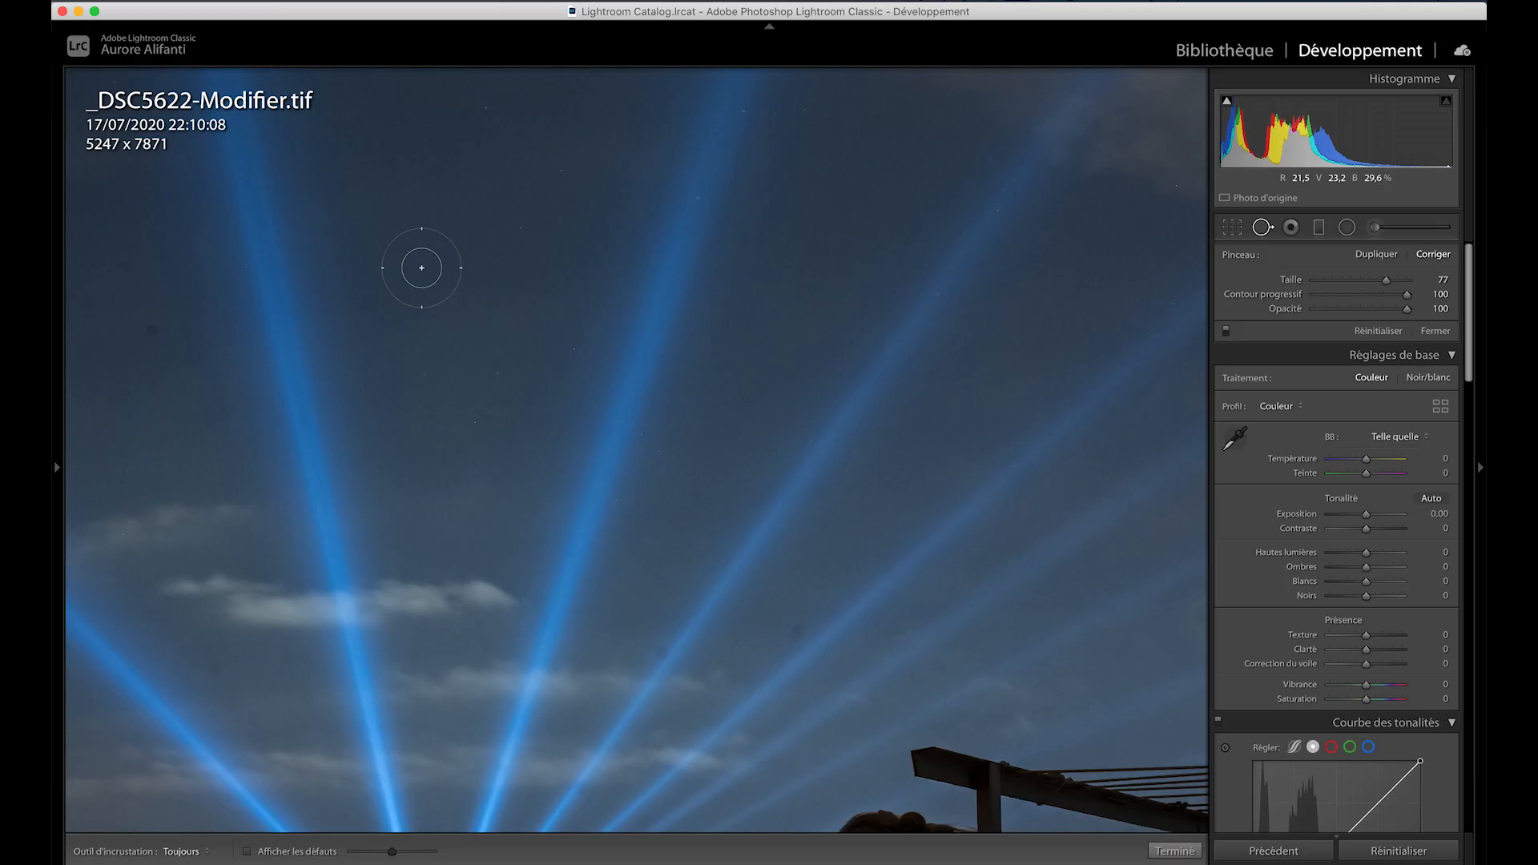
drag(274, 387, 658, 468)
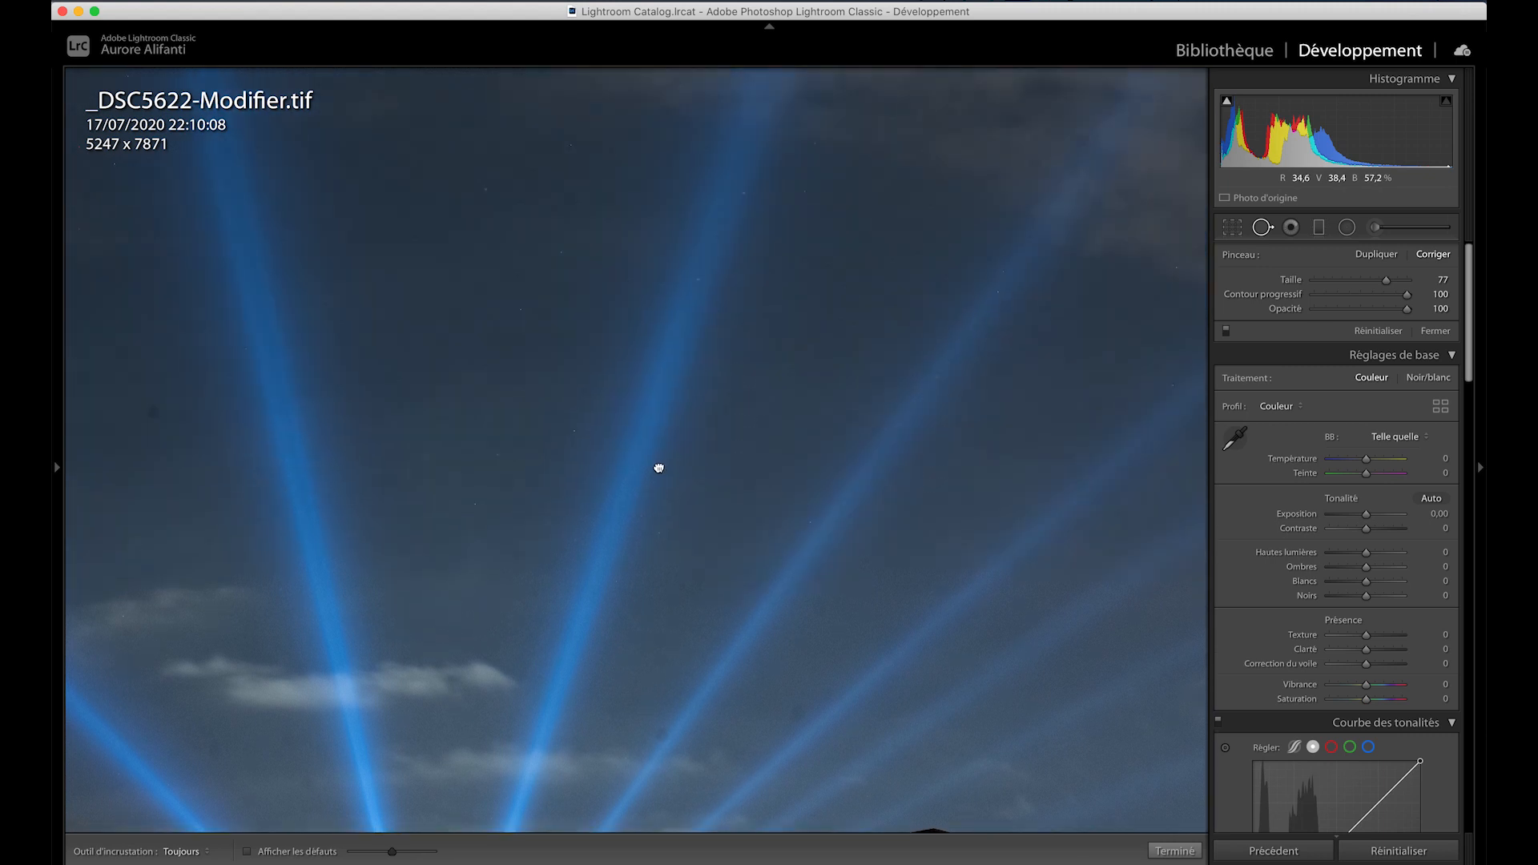
key(super+equal)
key(super+equal)
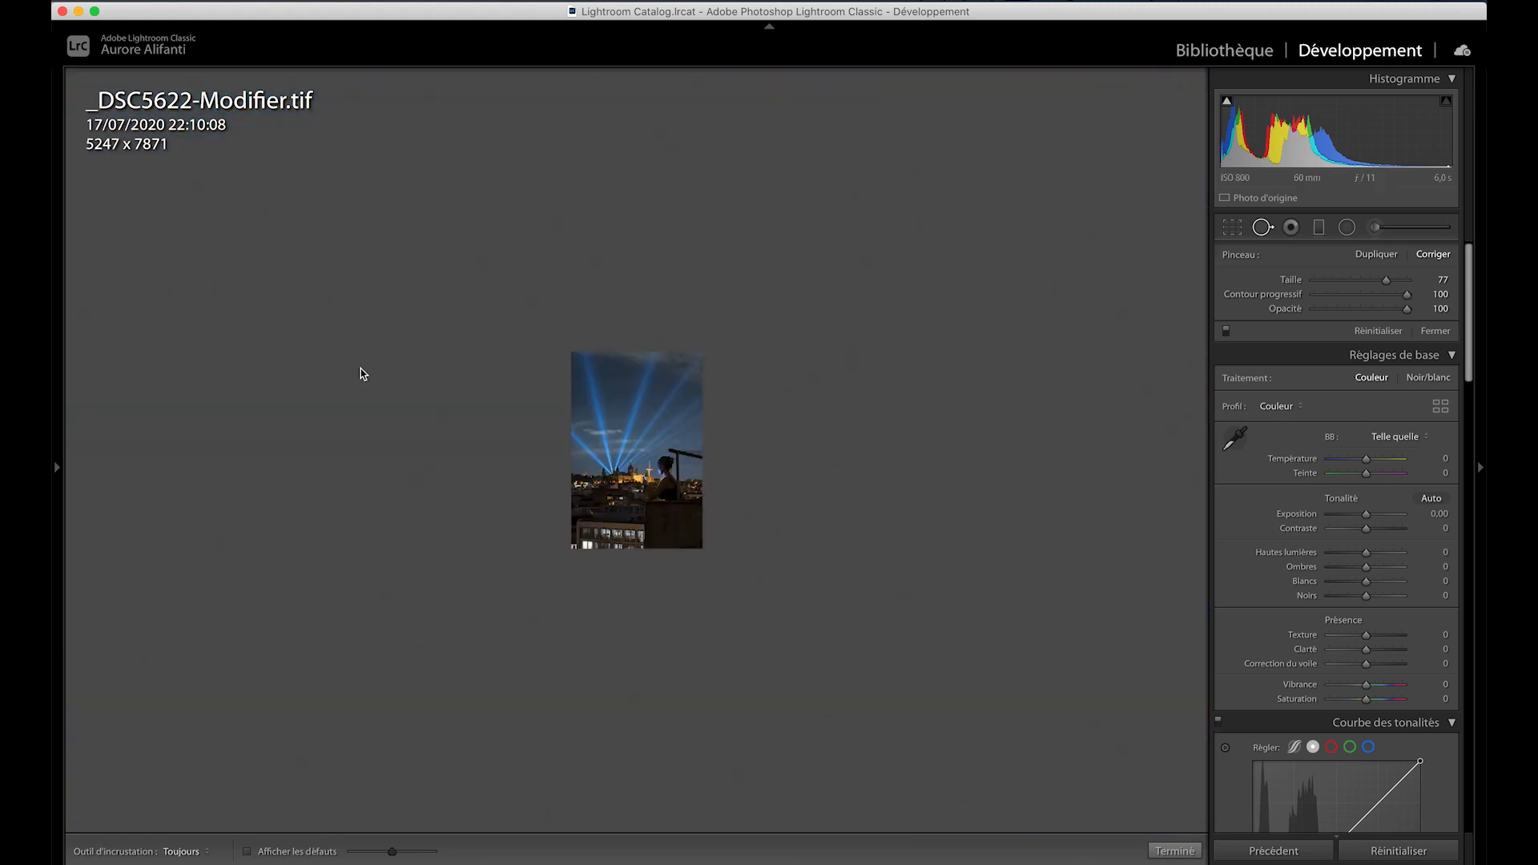
key(super+minus)
drag(311, 451, 1486, 88)
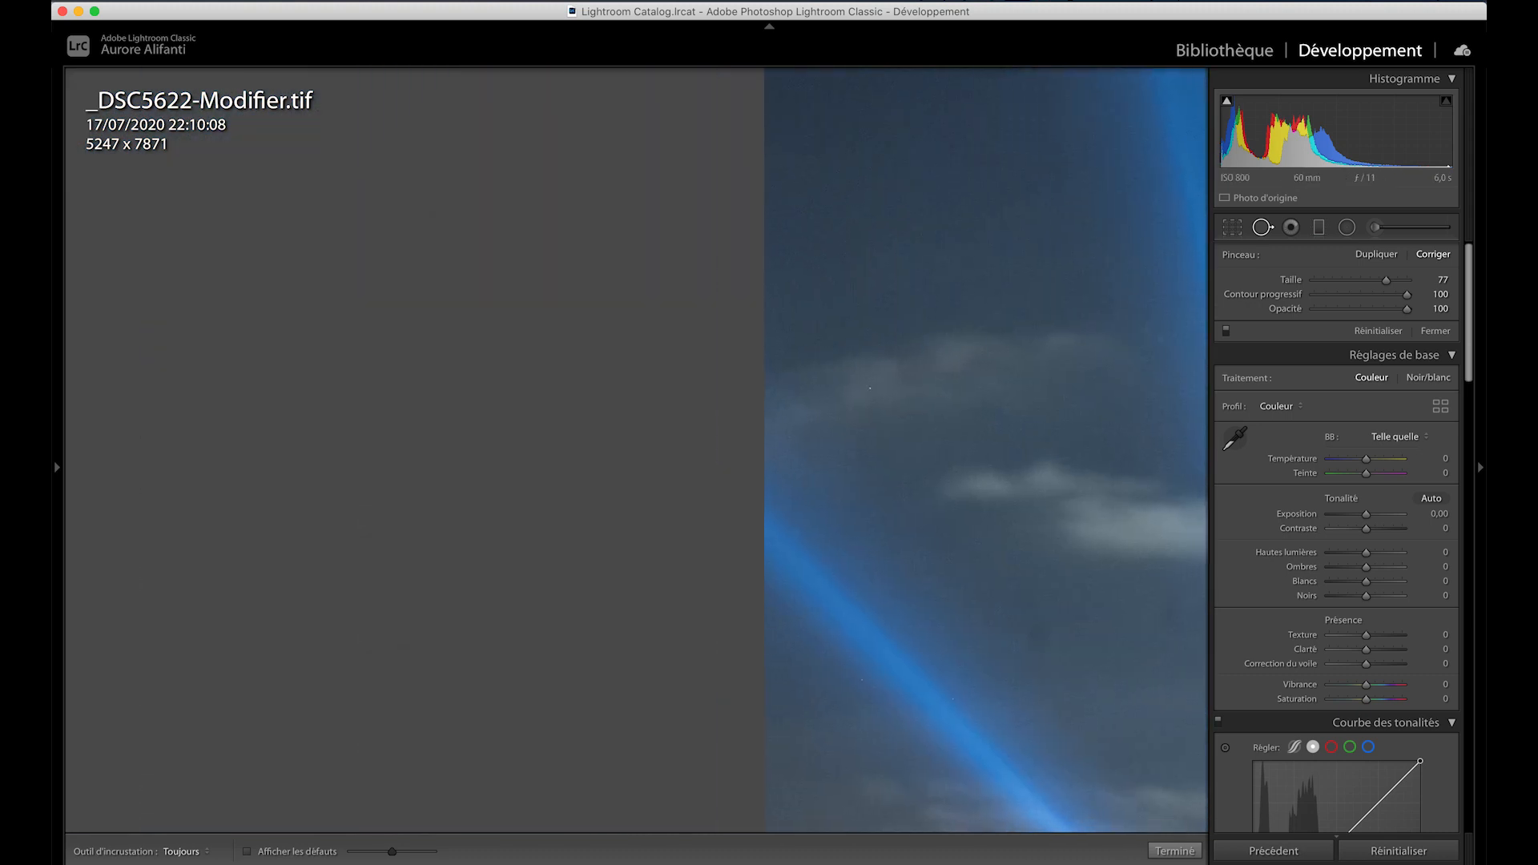
drag(870, 388, 595, 560)
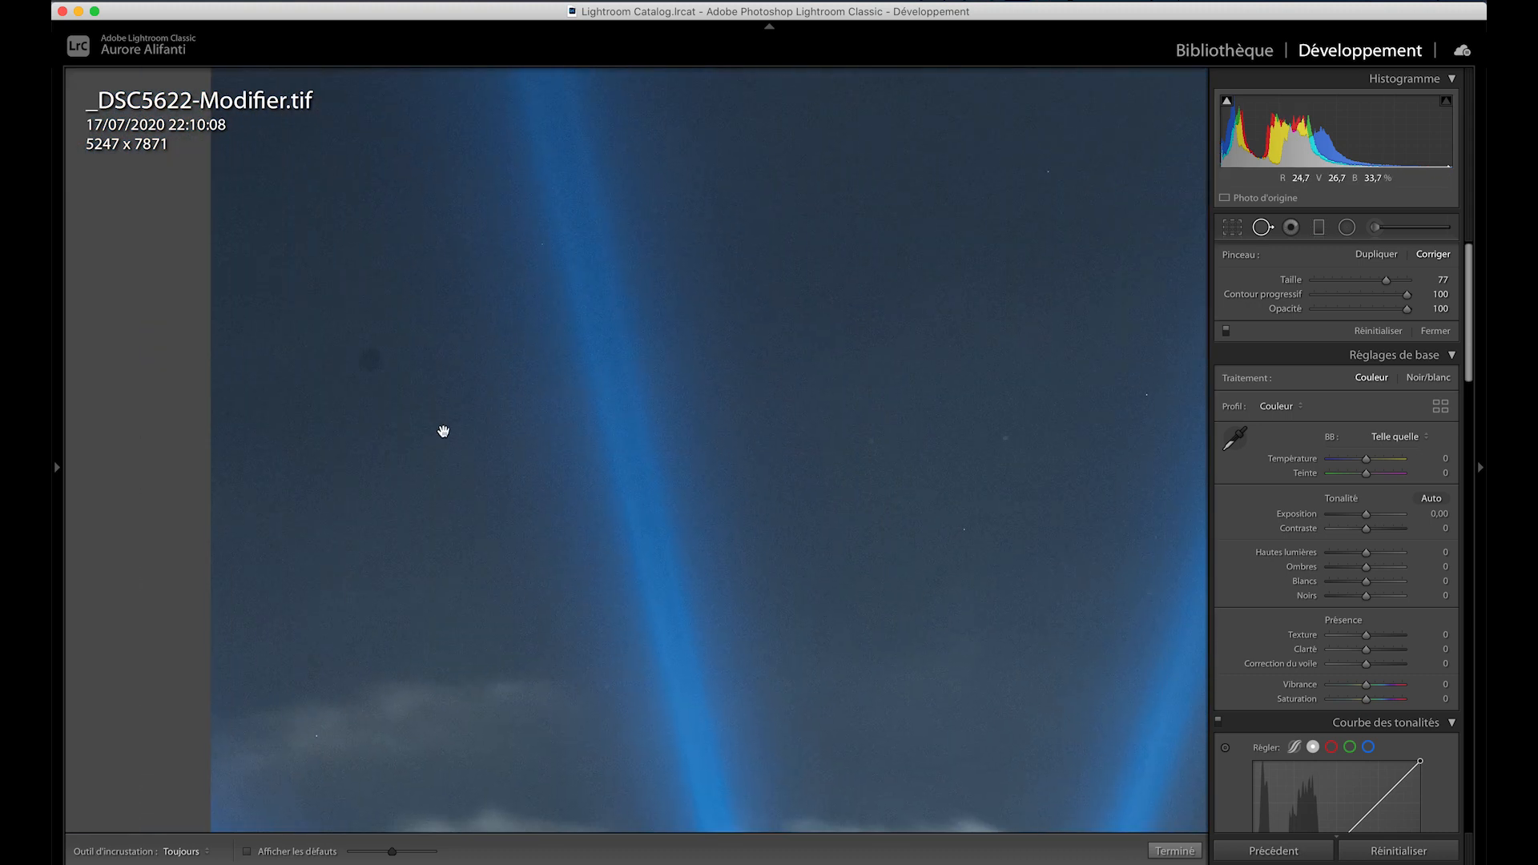
drag(442, 431, 459, 515)
scroll(386, 458, down, 2)
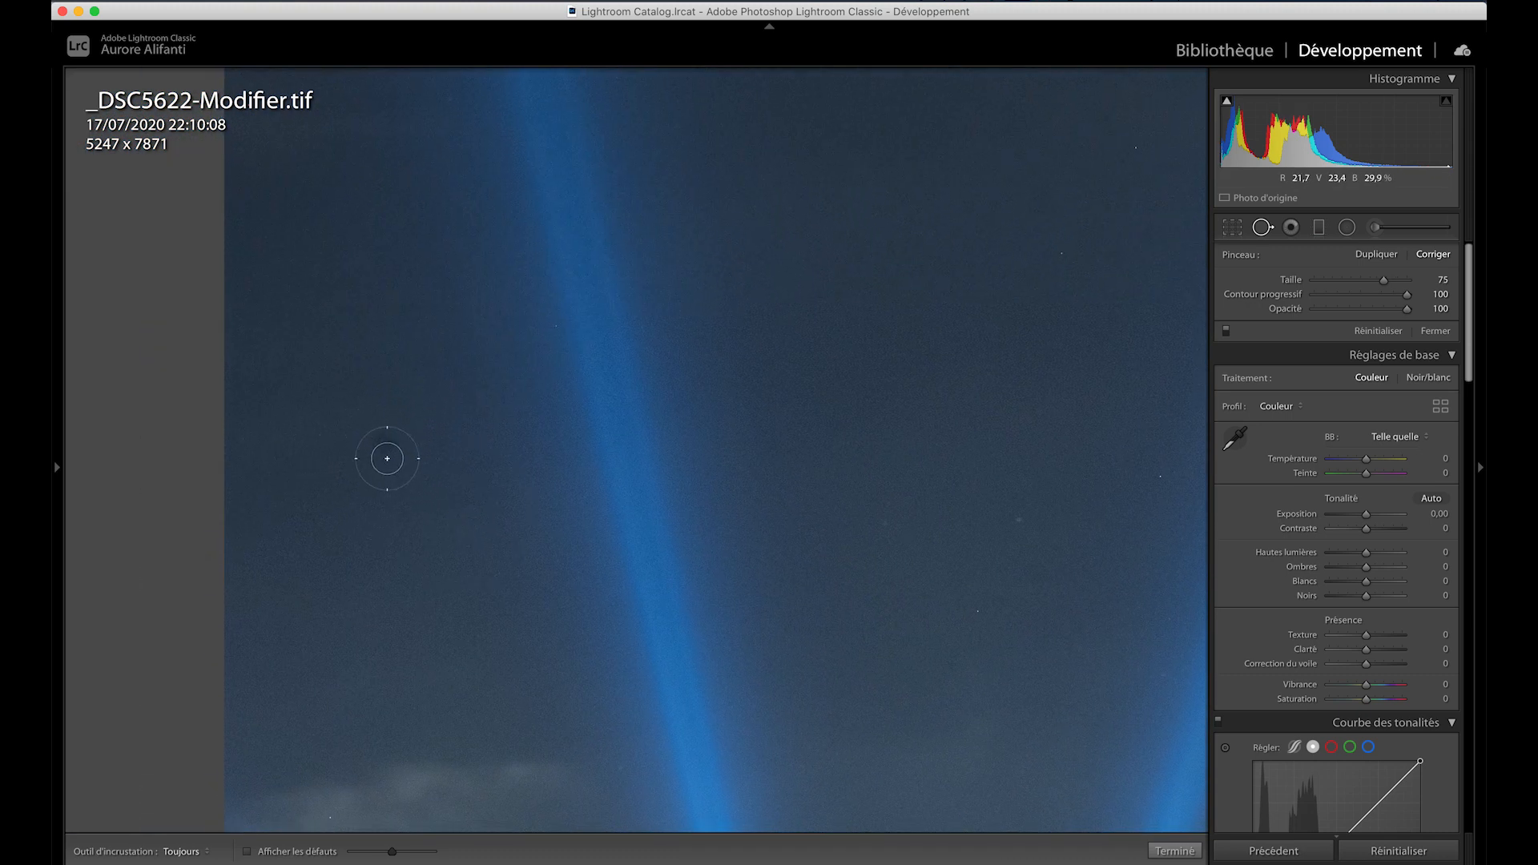
click(376, 437)
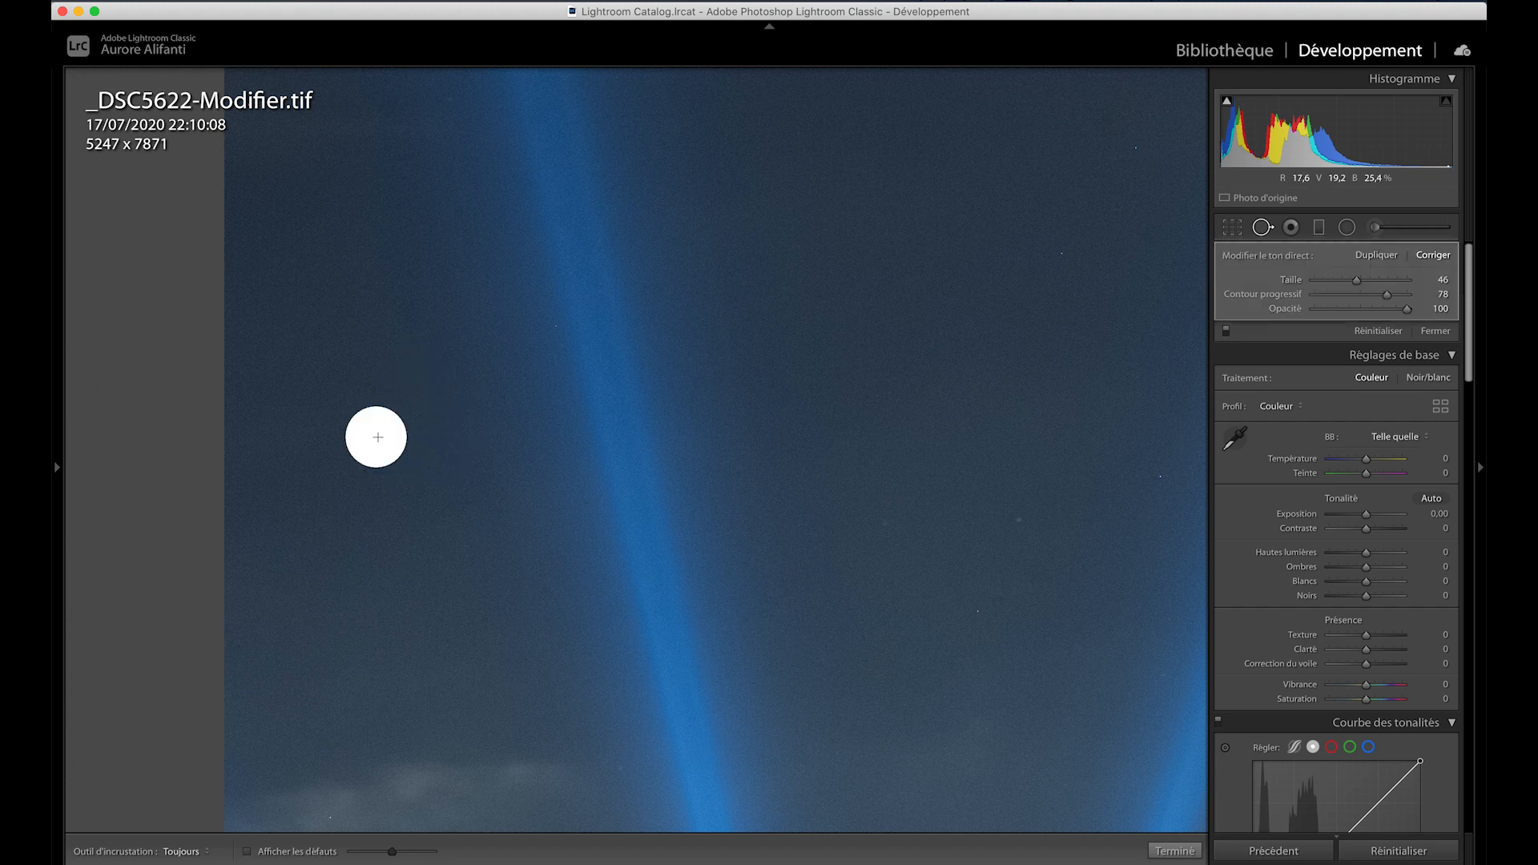
mouse_move(448, 417)
mouse_down()
mouse_move(395, 325)
mouse_move(361, 326)
mouse_move(377, 326)
mouse_move(473, 552)
mouse_move(309, 539)
mouse_move(424, 325)
mouse_move(329, 325)
mouse_move(367, 344)
mouse_up()
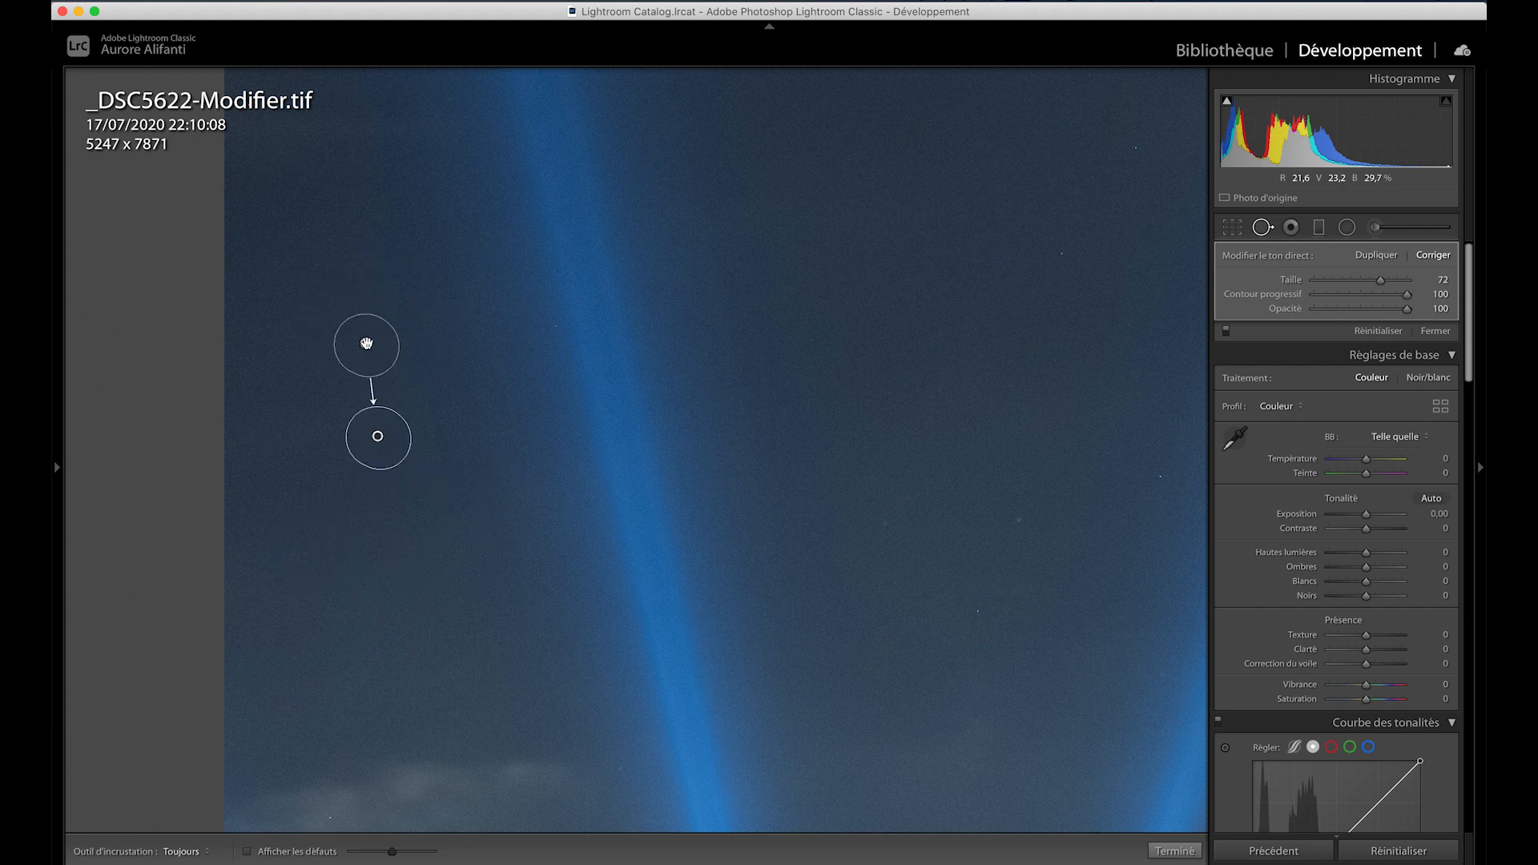
key(q)
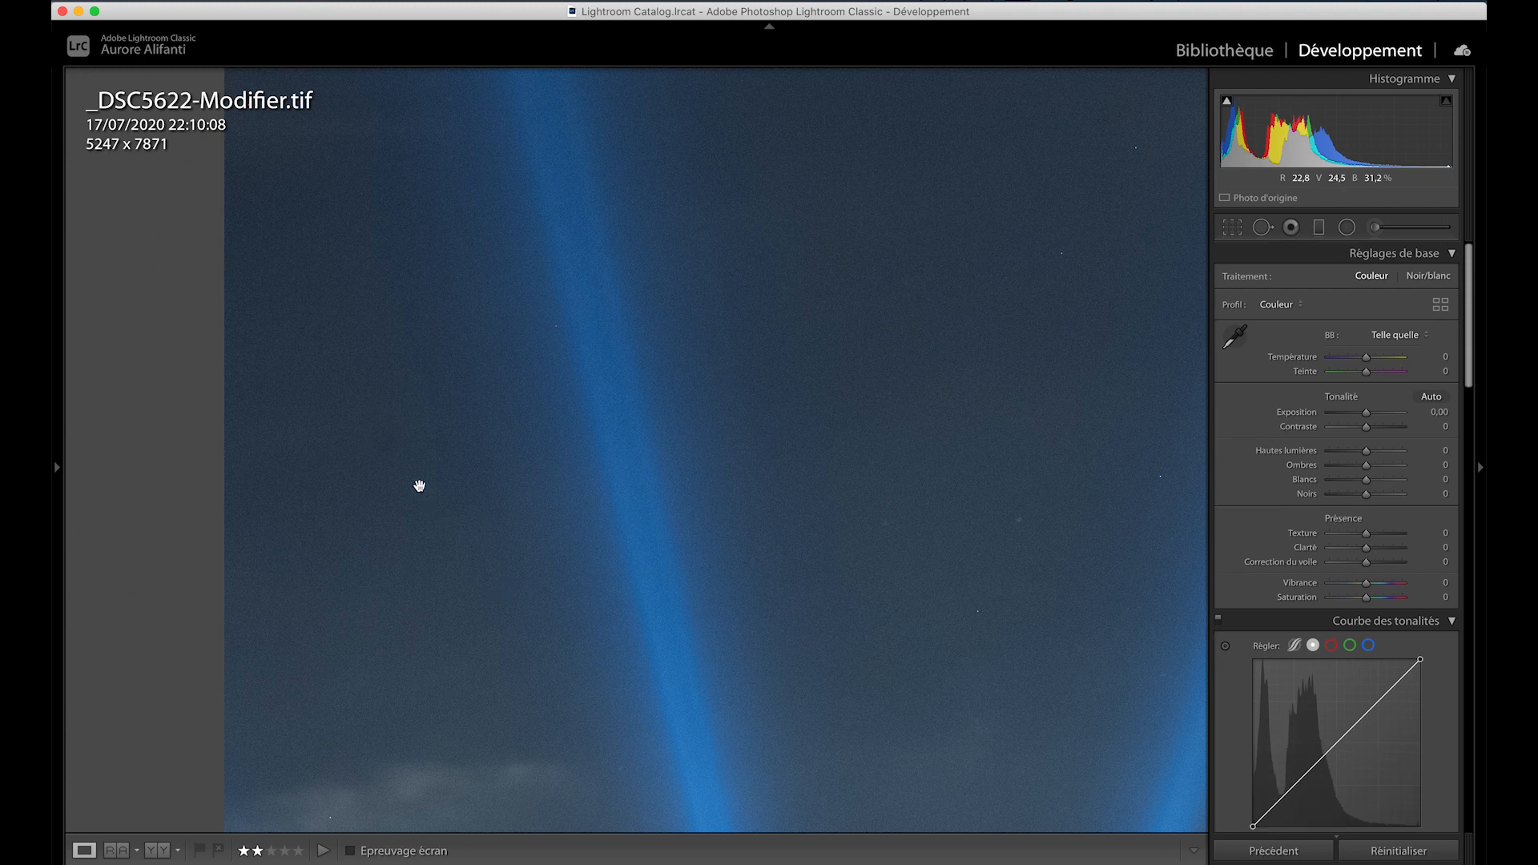
click(1262, 226)
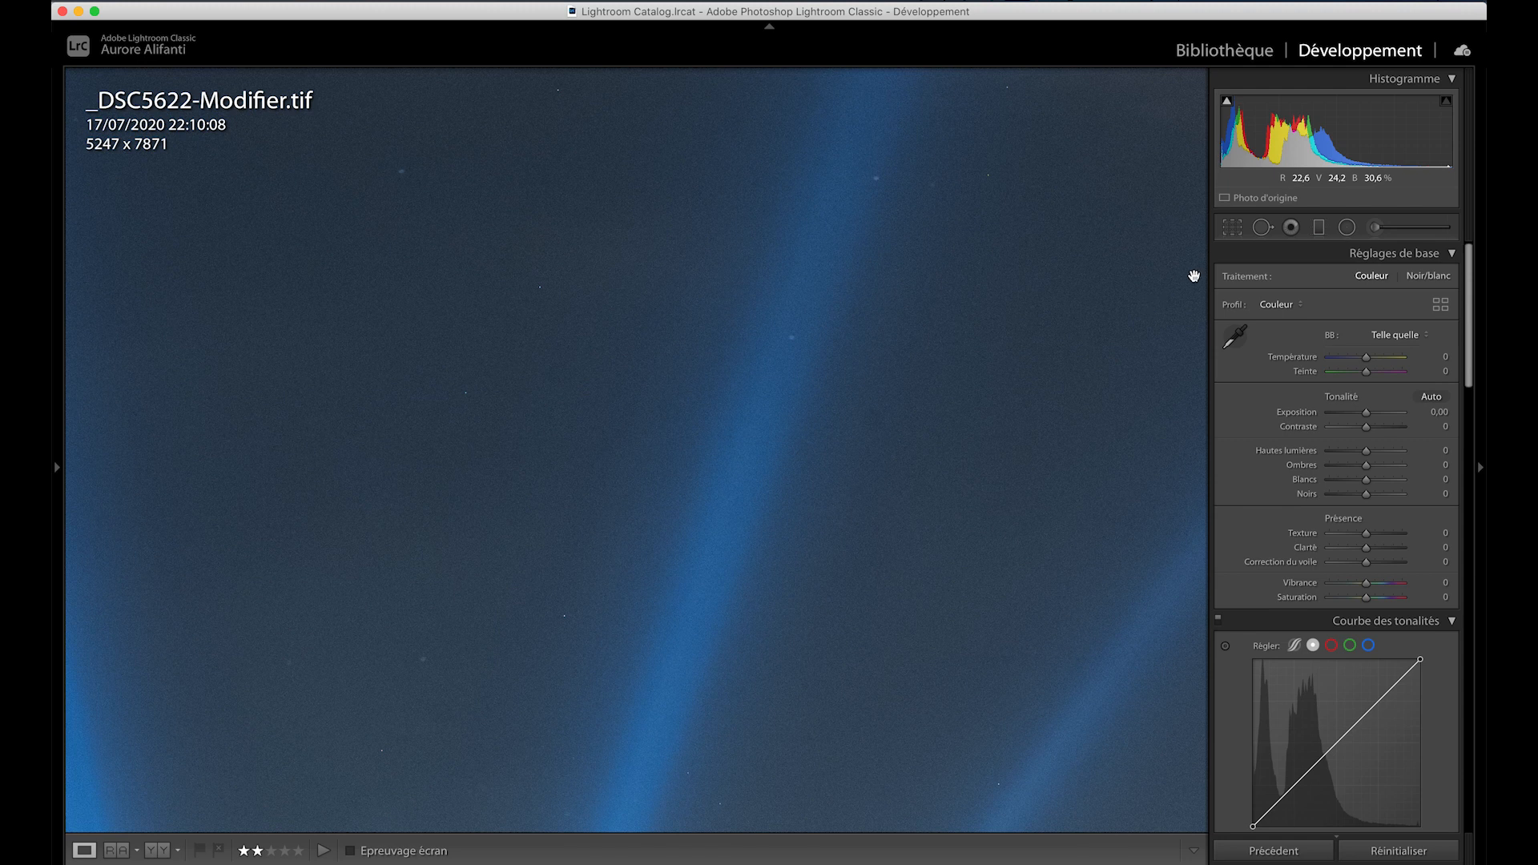
click(1260, 230)
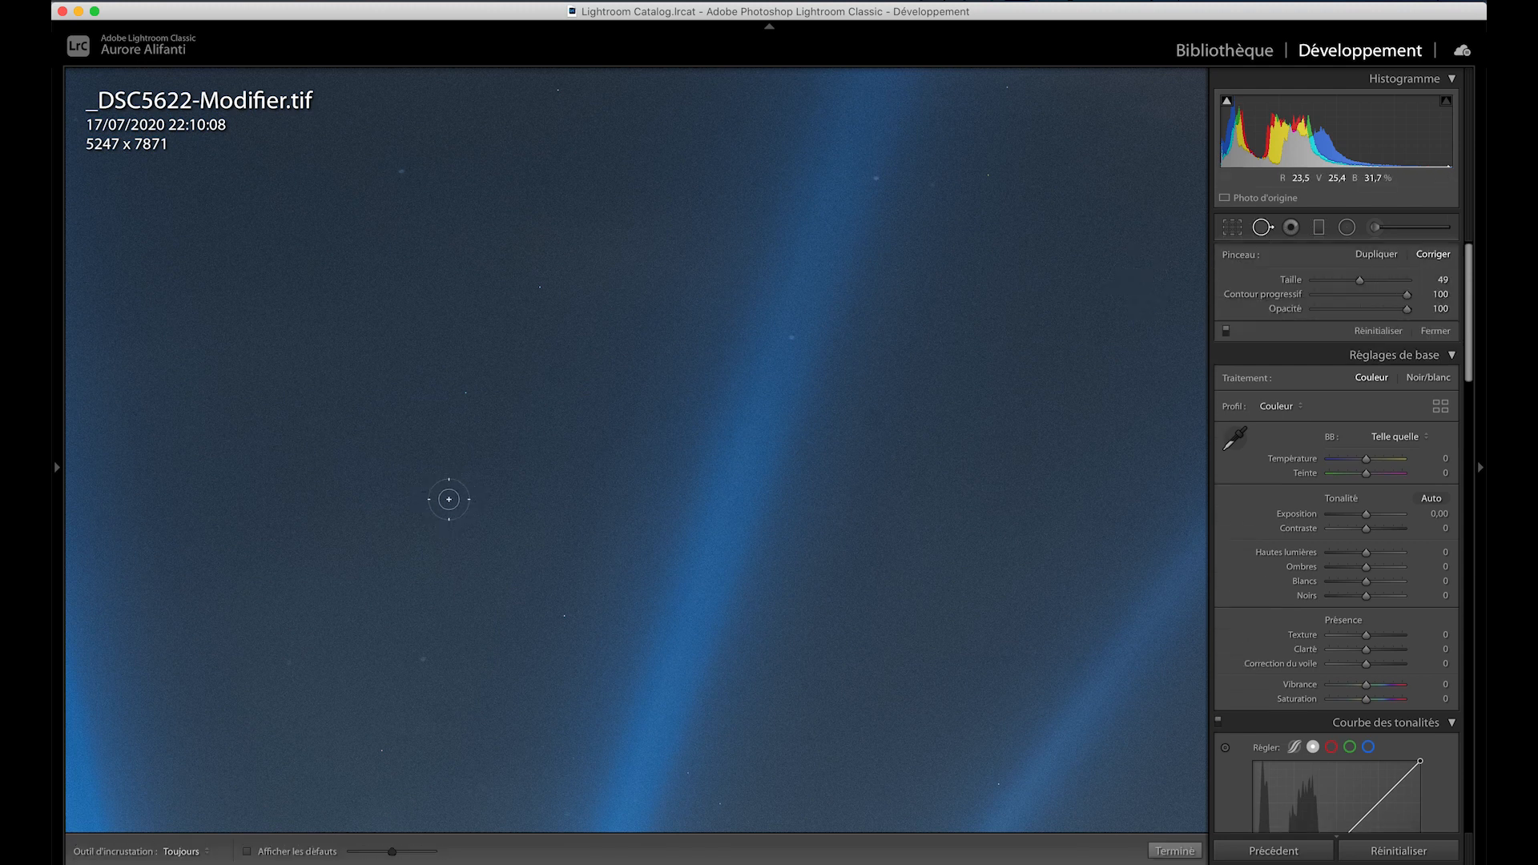
click(869, 417)
key(q)
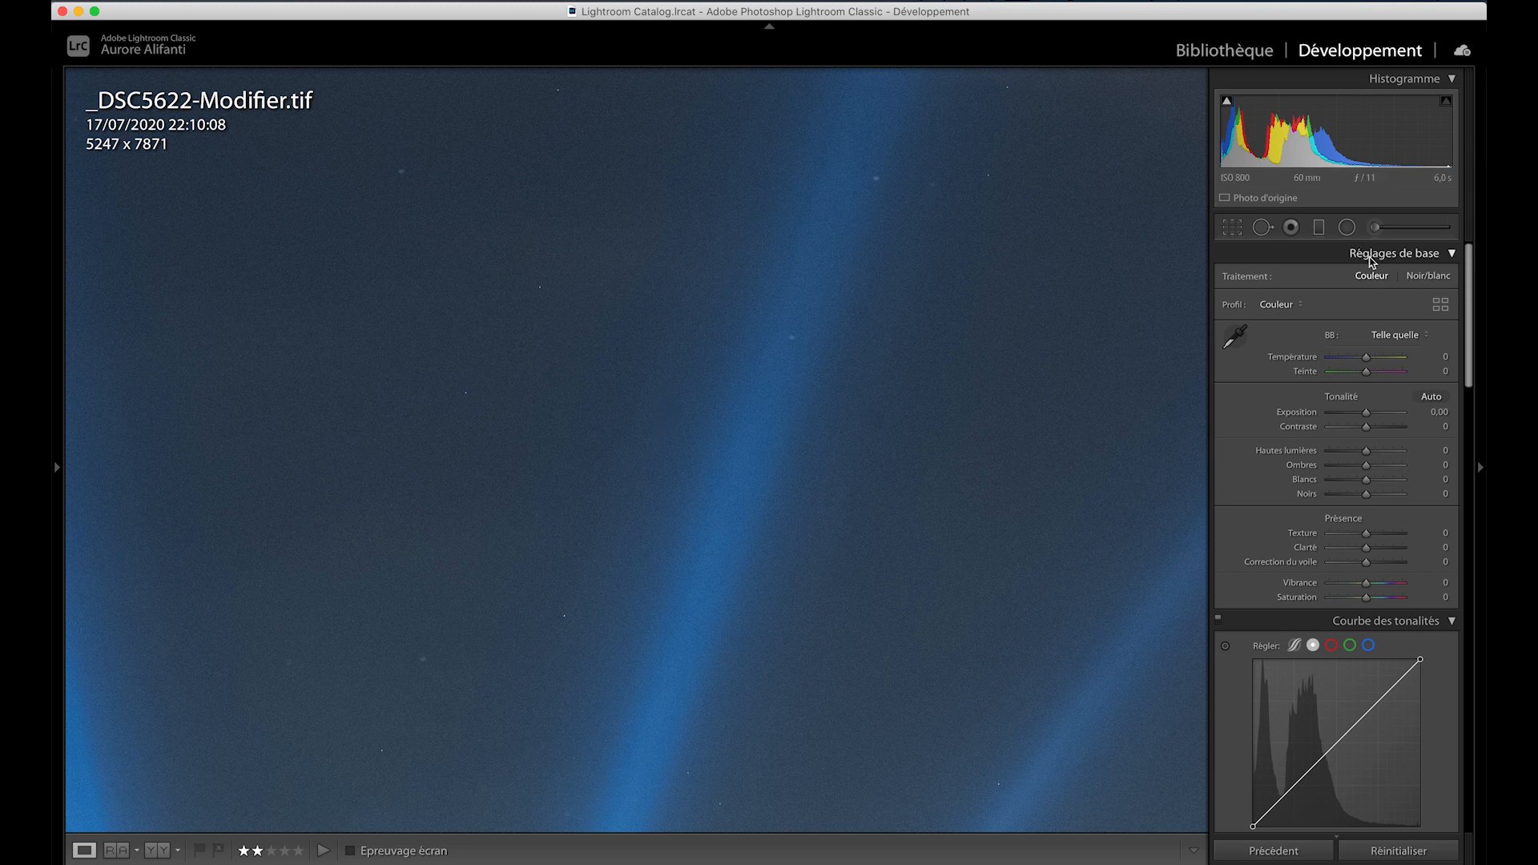
click(1263, 228)
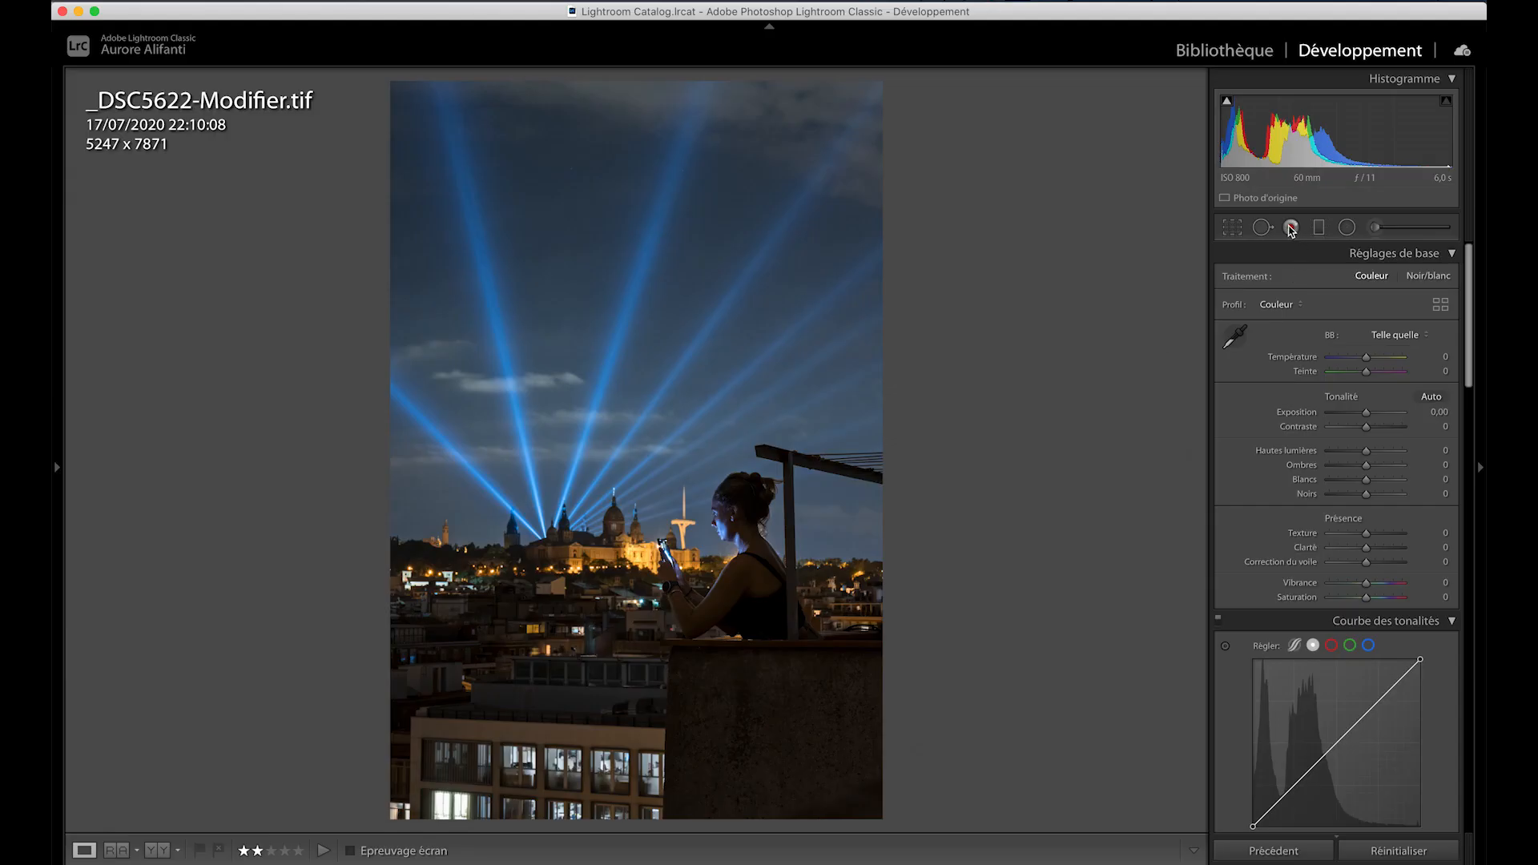
click(1290, 228)
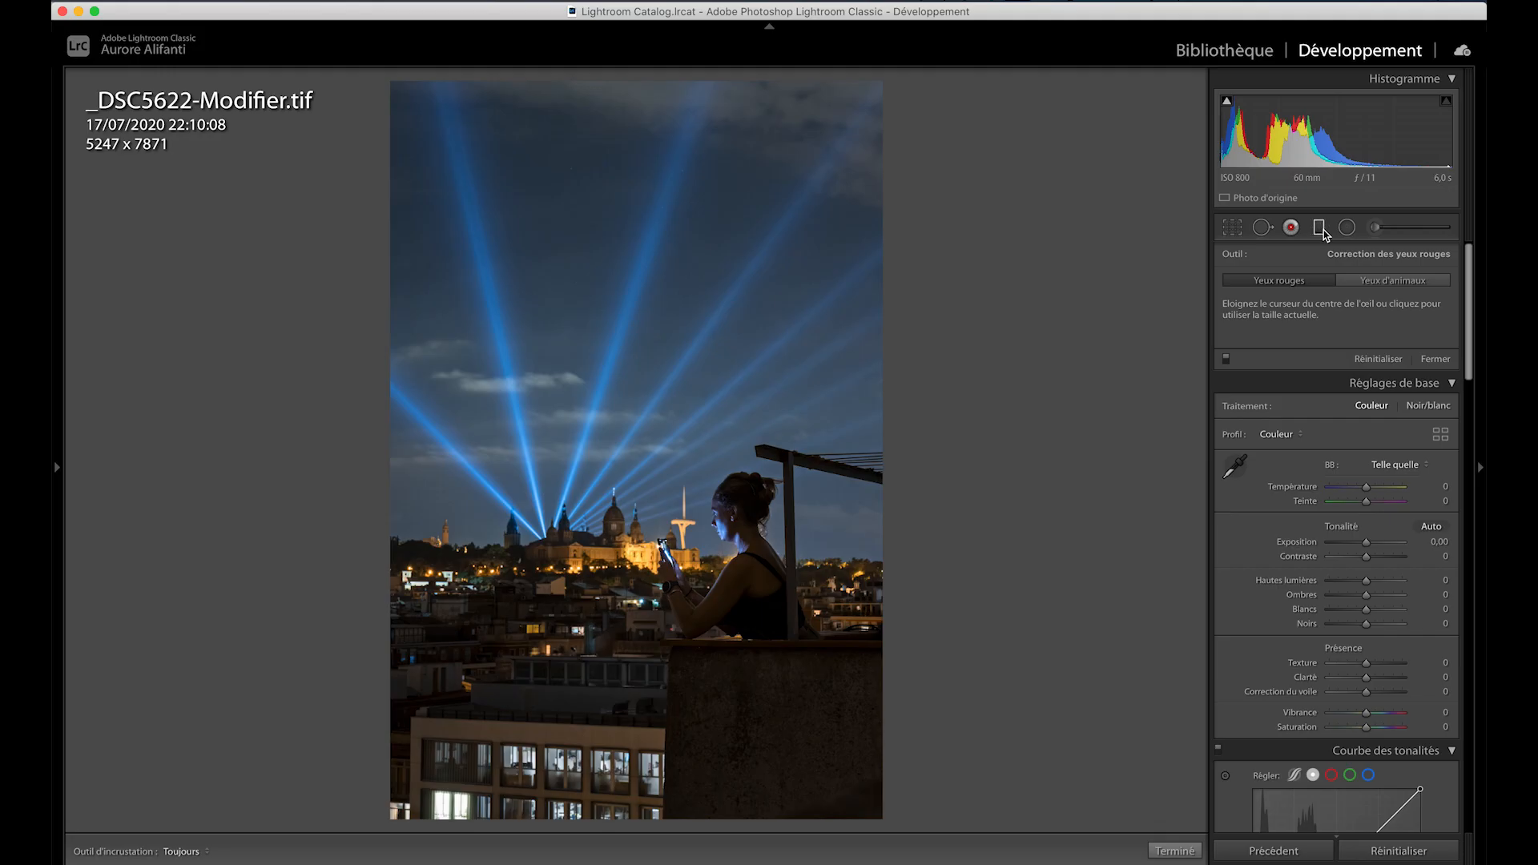
- Place a horizontal graduated filter over the sky, move its centre down to just above the skyline, and set its exposure to -0.68
click(1323, 229)
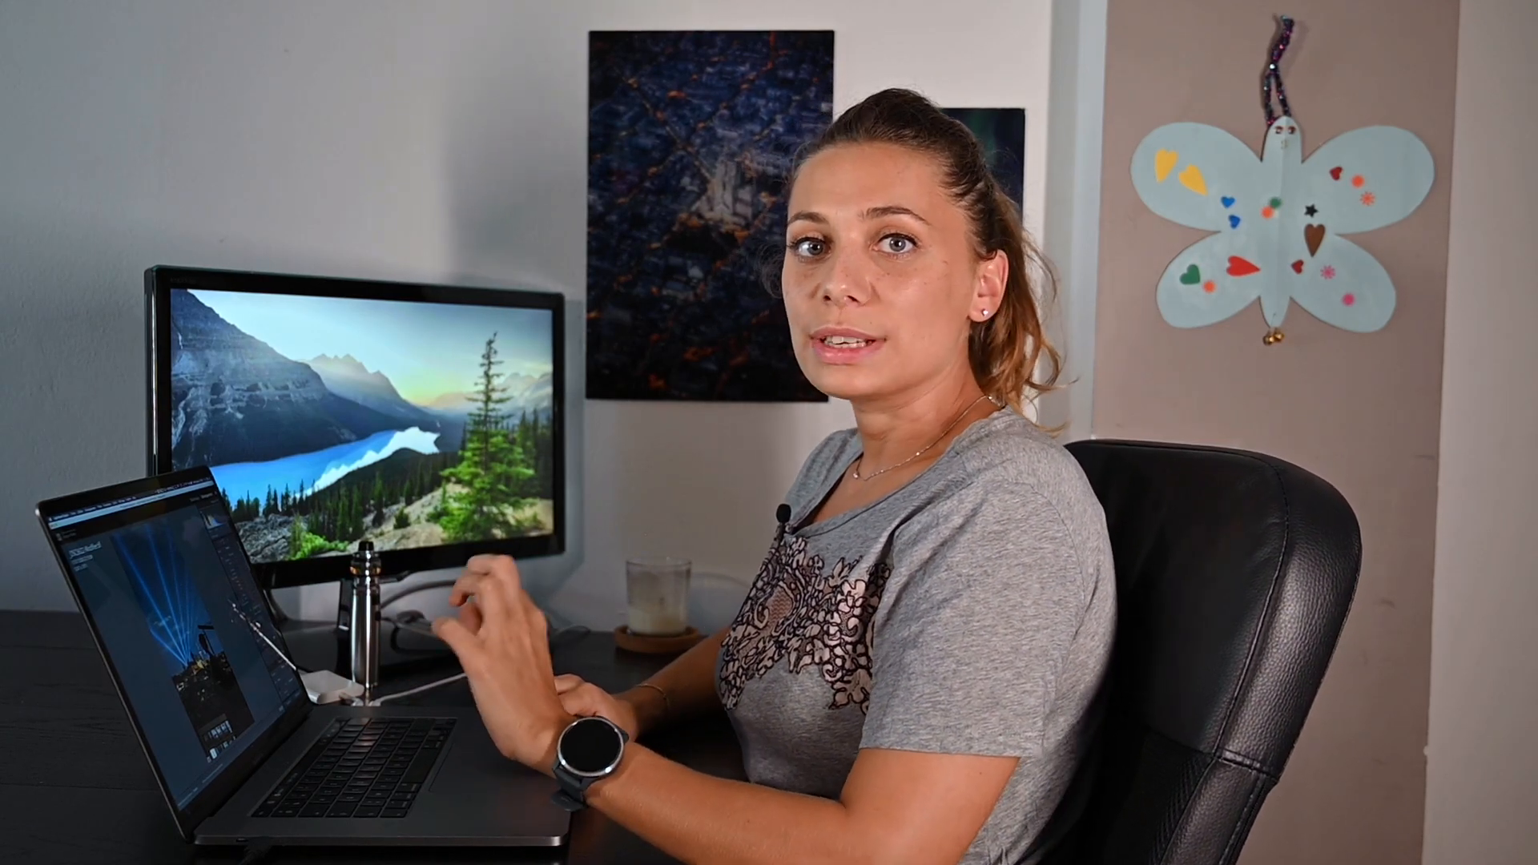
drag(676, 184, 700, 485)
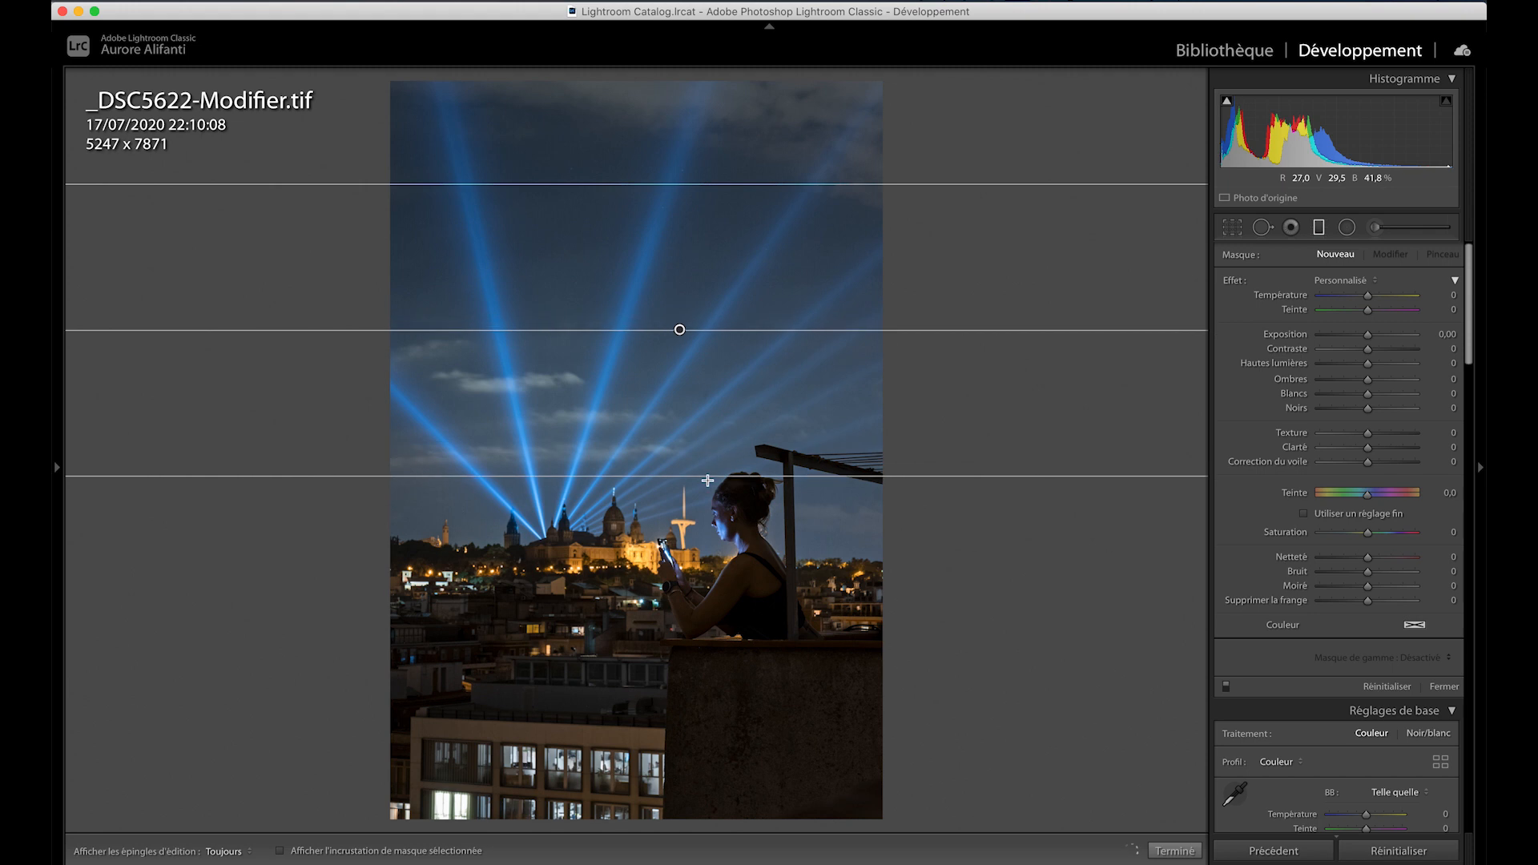
drag(683, 334, 684, 471)
drag(1367, 335, 1358, 348)
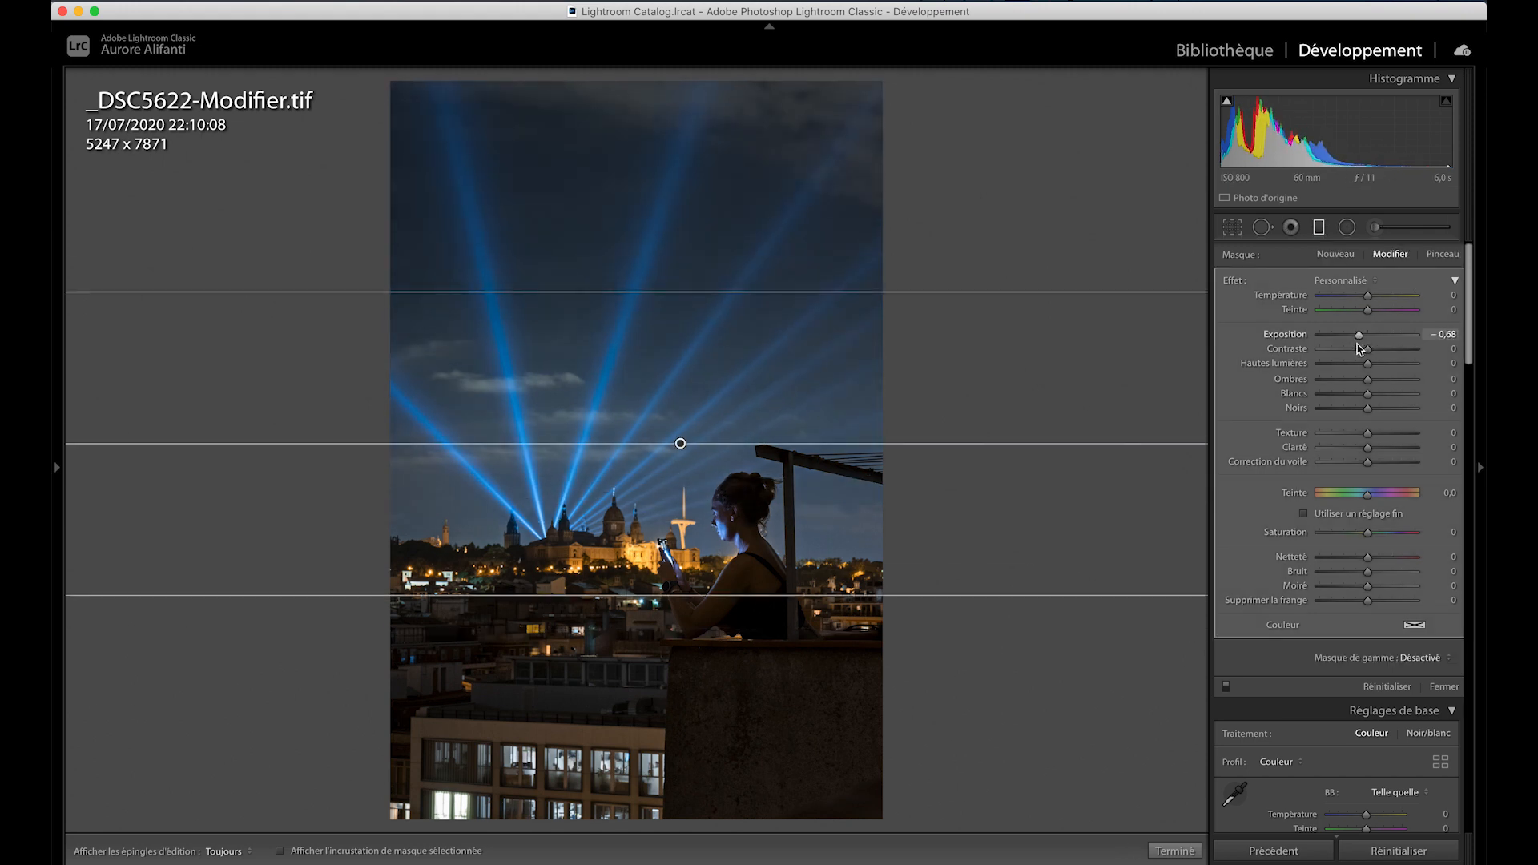
- Tighten the sky graduated filter around the skyline and set its highlights to 21, shadows to -21, dehaze to 9 and saturation to -9
drag(721, 595, 720, 507)
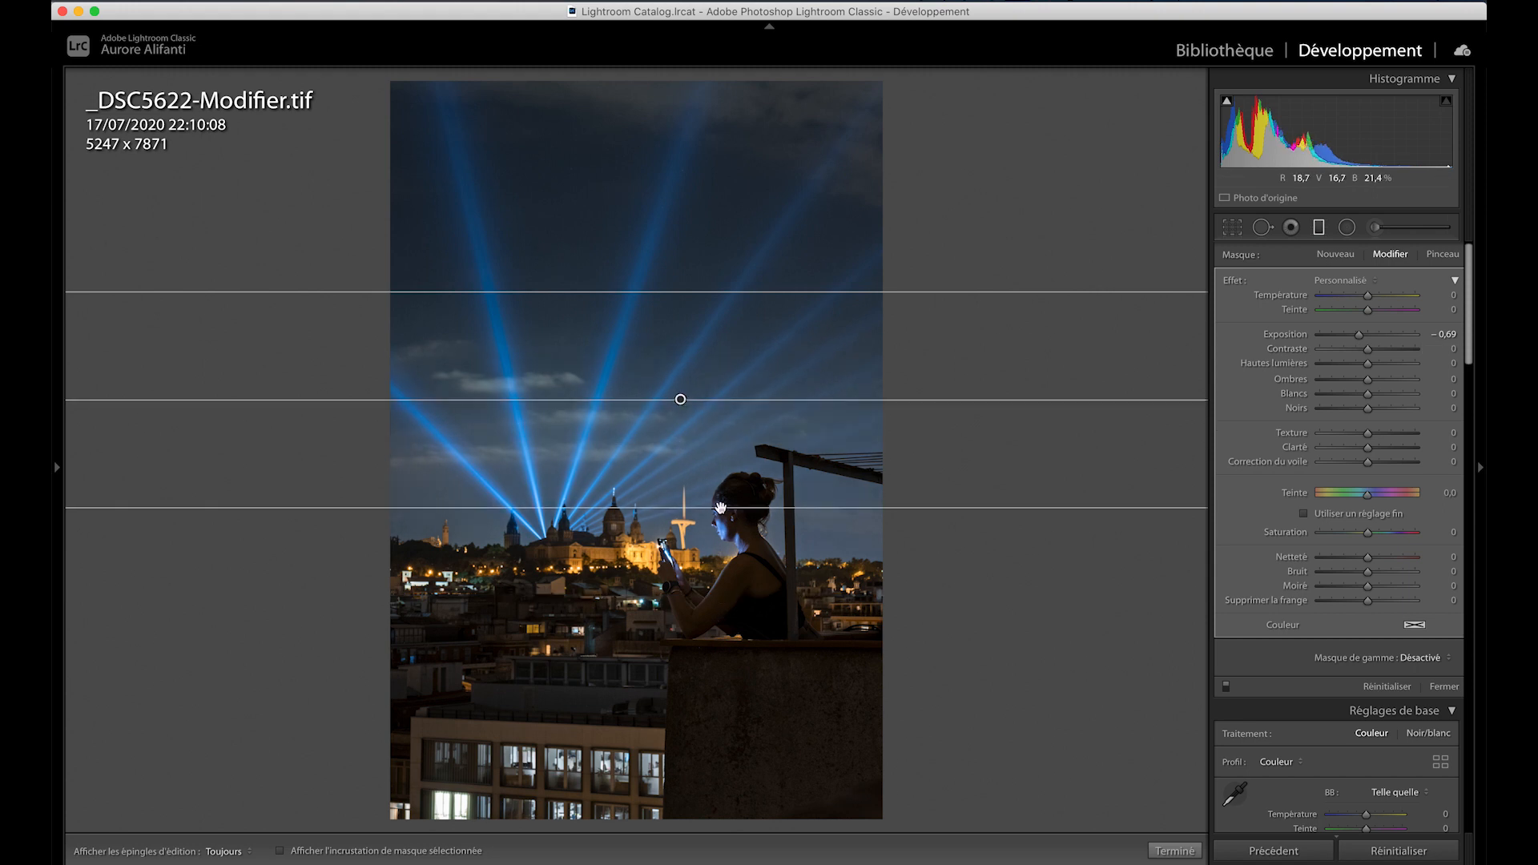
drag(1367, 363, 1376, 362)
drag(1367, 379, 1361, 389)
drag(1372, 463, 1374, 463)
drag(1367, 533, 1360, 541)
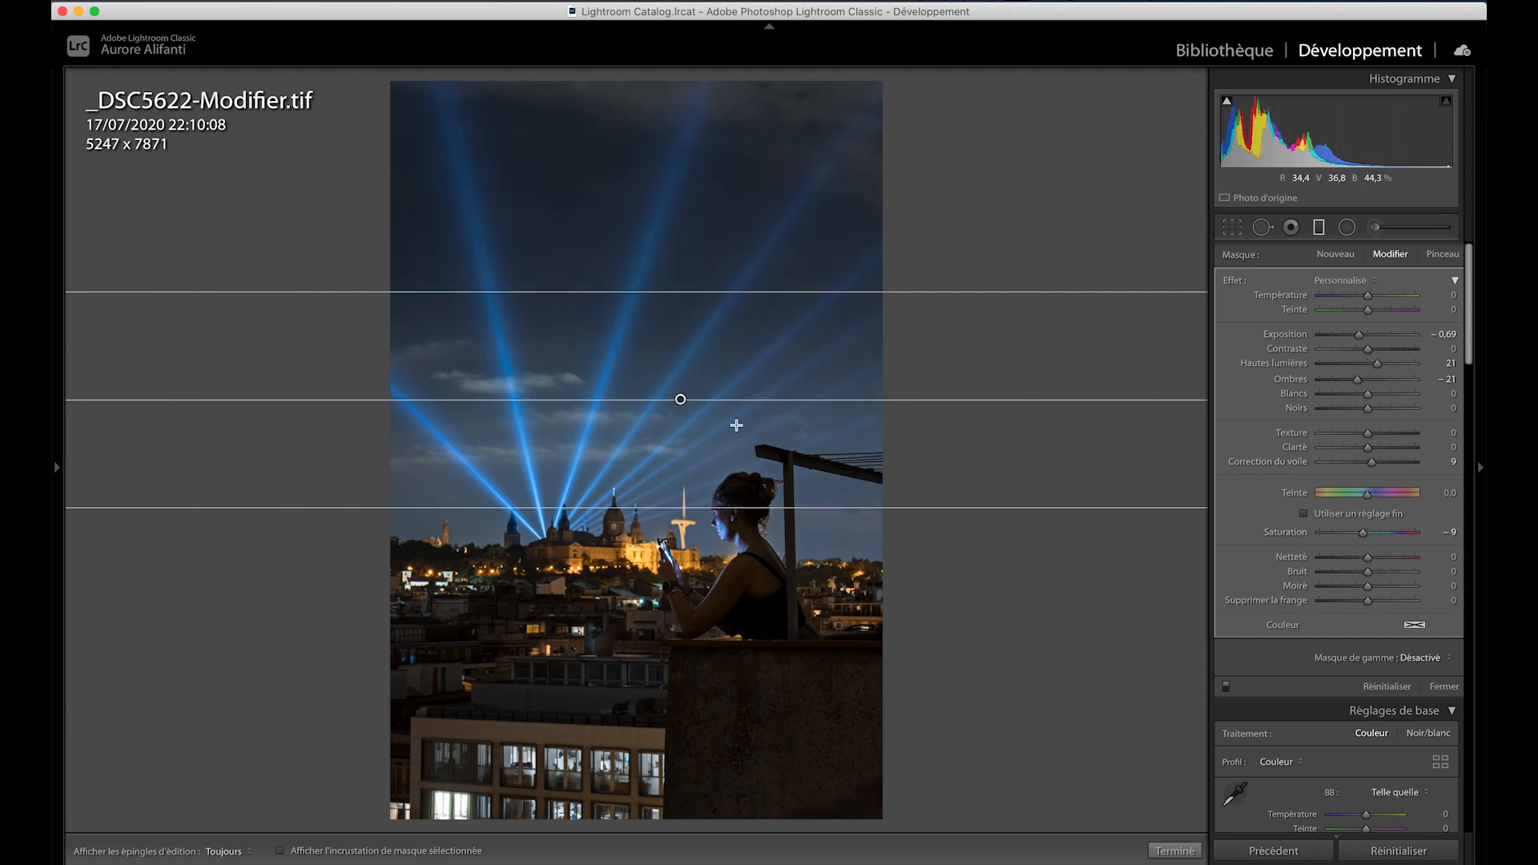
drag(679, 400, 679, 445)
drag(690, 336, 691, 367)
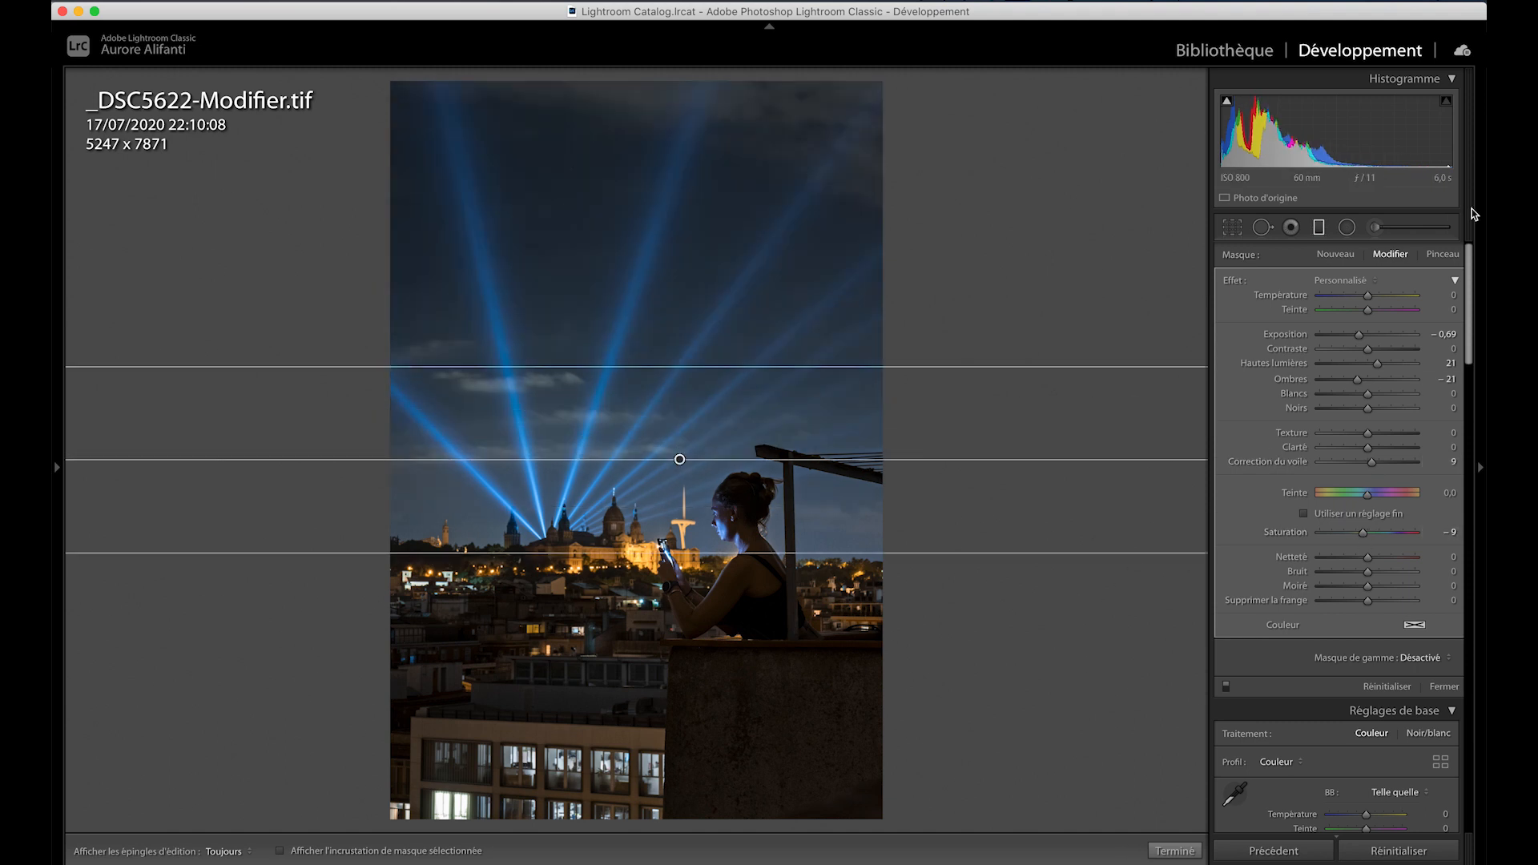
- Try erasing the graduated filter's effect across the upper sky with the mask's Erase brush at feather 81, auto mask on
click(1445, 258)
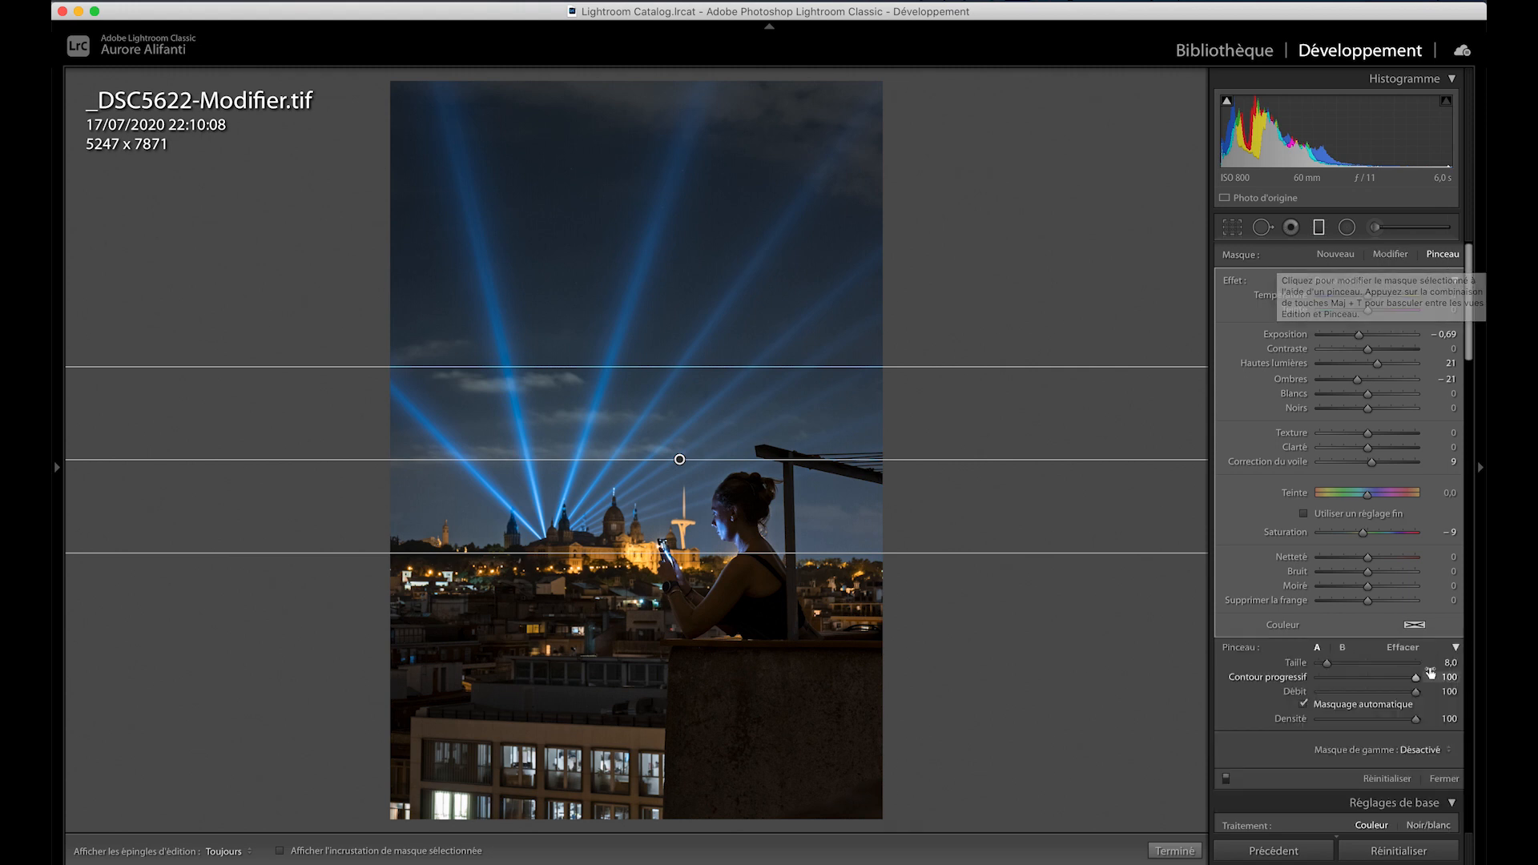
mouse_move(1323, 663)
mouse_down()
mouse_move(1339, 665)
mouse_move(1323, 672)
mouse_up()
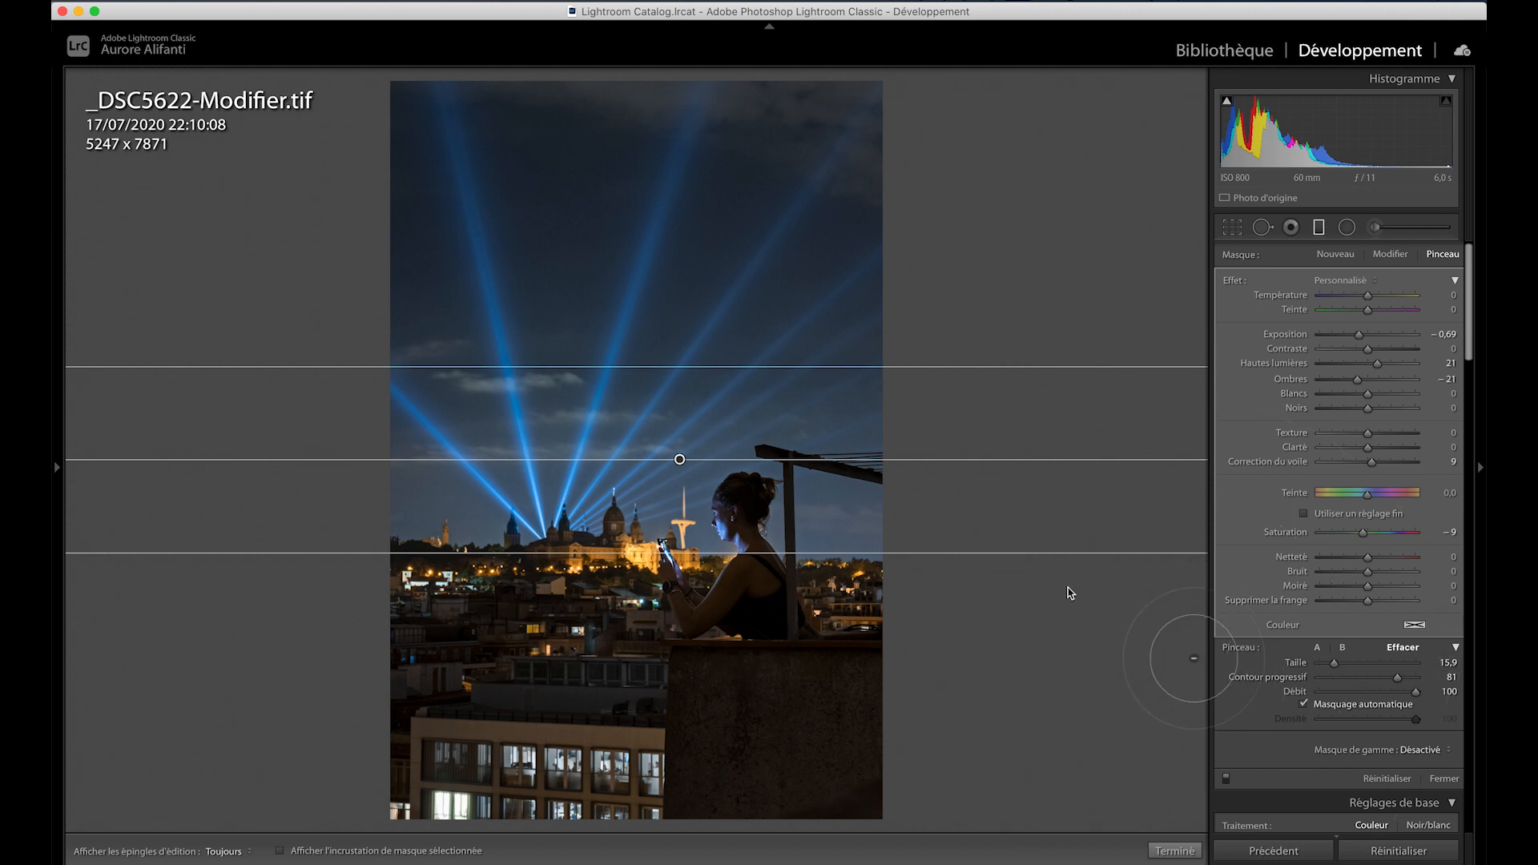
key(h)
mouse_move(532, 287)
mouse_down()
mouse_move(530, 213)
mouse_move(566, 88)
mouse_move(668, 250)
mouse_move(738, 92)
mouse_move(787, 122)
mouse_move(881, 335)
mouse_up()
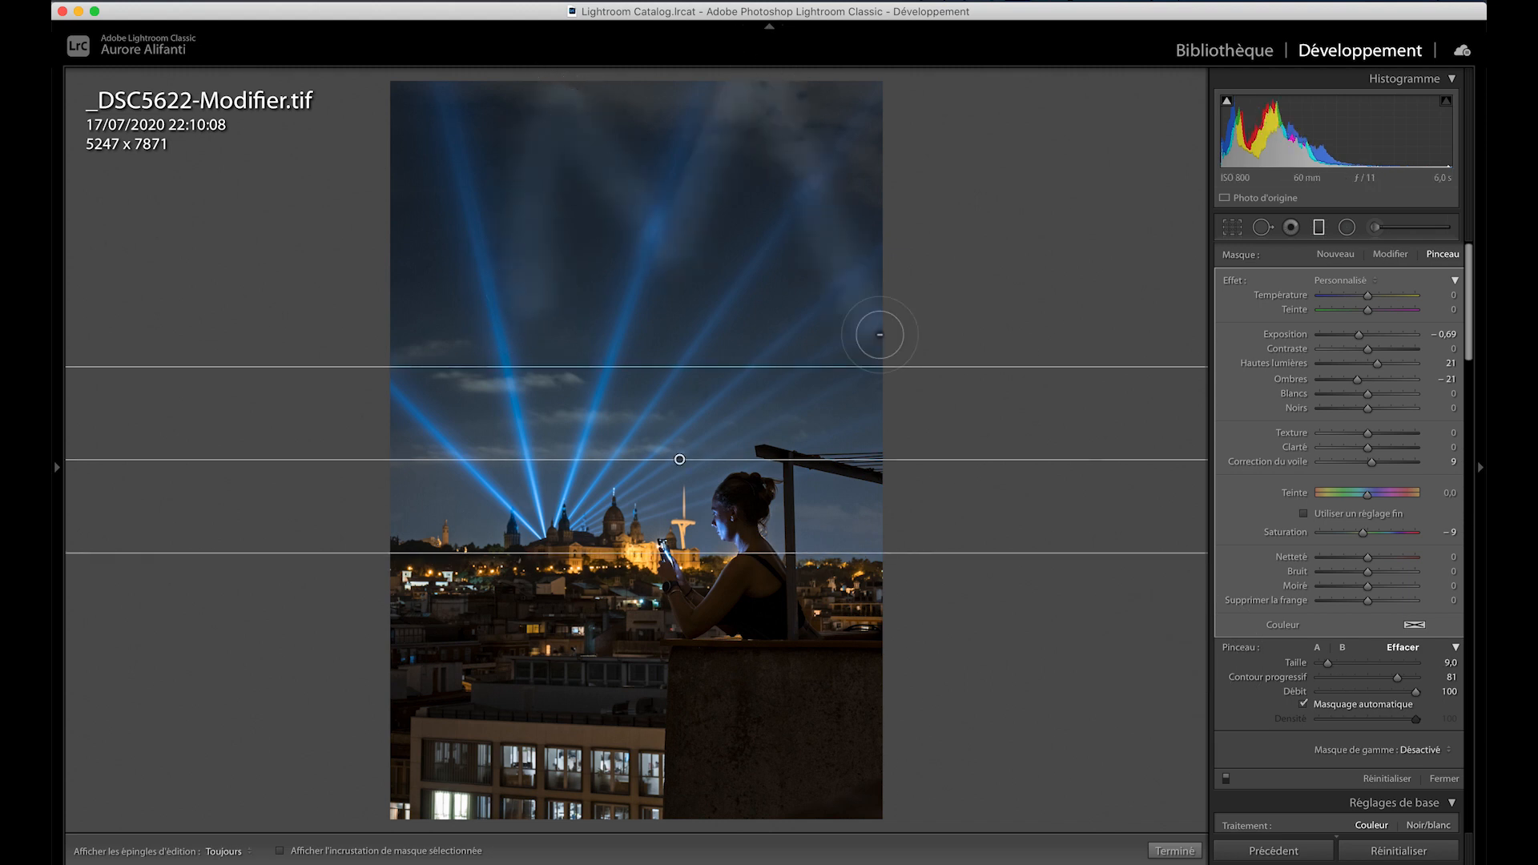
key(super+z)
click(1318, 227)
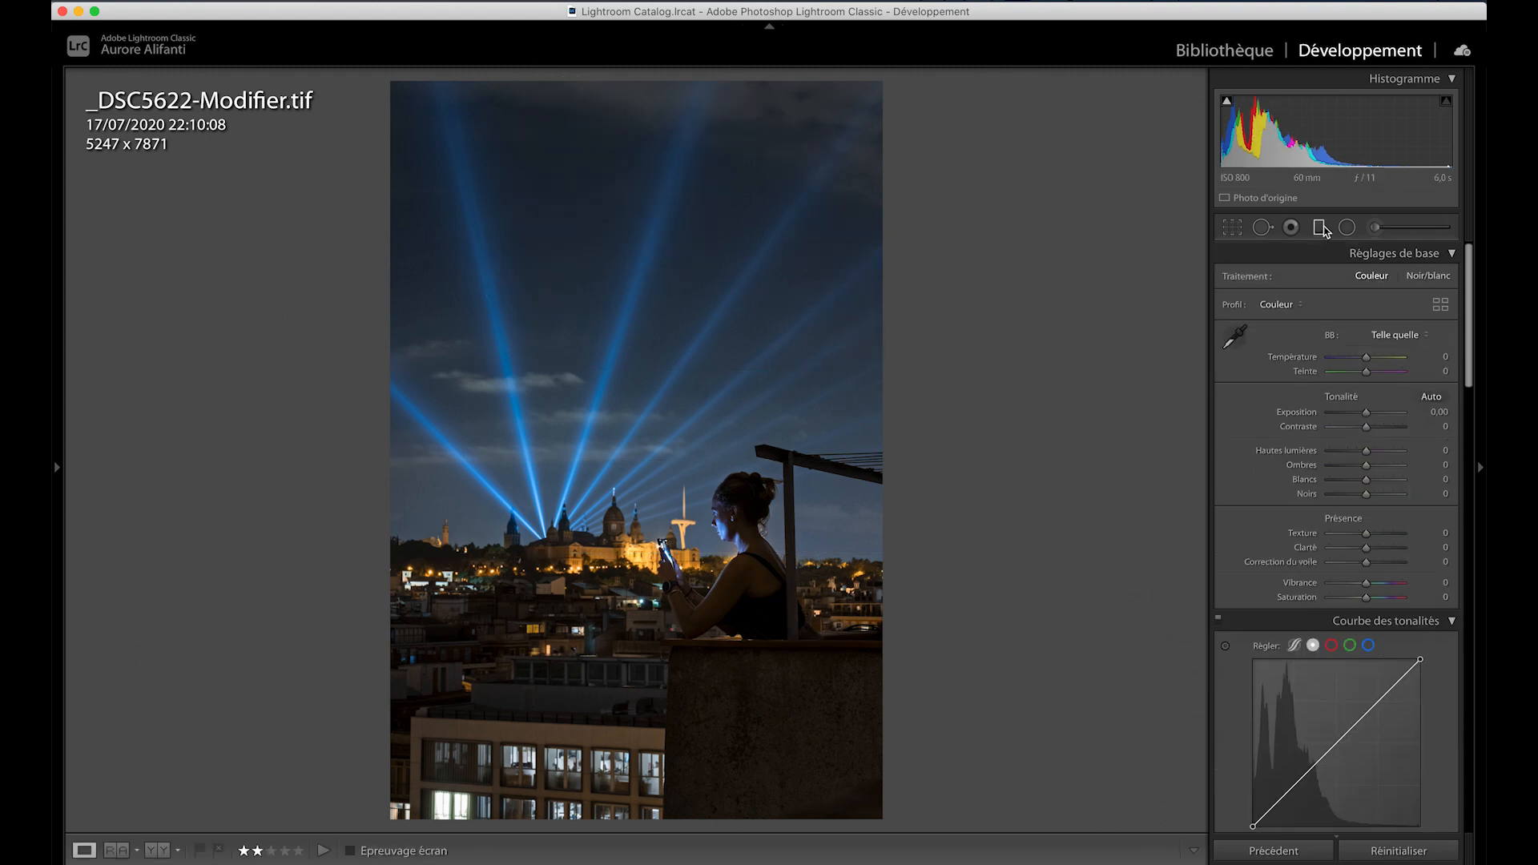
- Place a second graduated filter rising from the lower edge over the rooftops, and lower its highlights, exposure and saturation
drag(646, 752, 646, 607)
drag(644, 683, 644, 666)
drag(664, 592, 665, 609)
mouse_move(1357, 369)
mouse_down()
mouse_move(1340, 370)
mouse_move(1352, 397)
mouse_up()
drag(1367, 334, 1361, 340)
drag(1367, 532, 1357, 534)
- Add another narrow horizontal graduated filter over the lit windows of the foreground building and lower its highlights
key(m)
key(m)
mouse_move(607, 762)
mouse_down()
mouse_move(611, 659)
mouse_move(606, 721)
mouse_up()
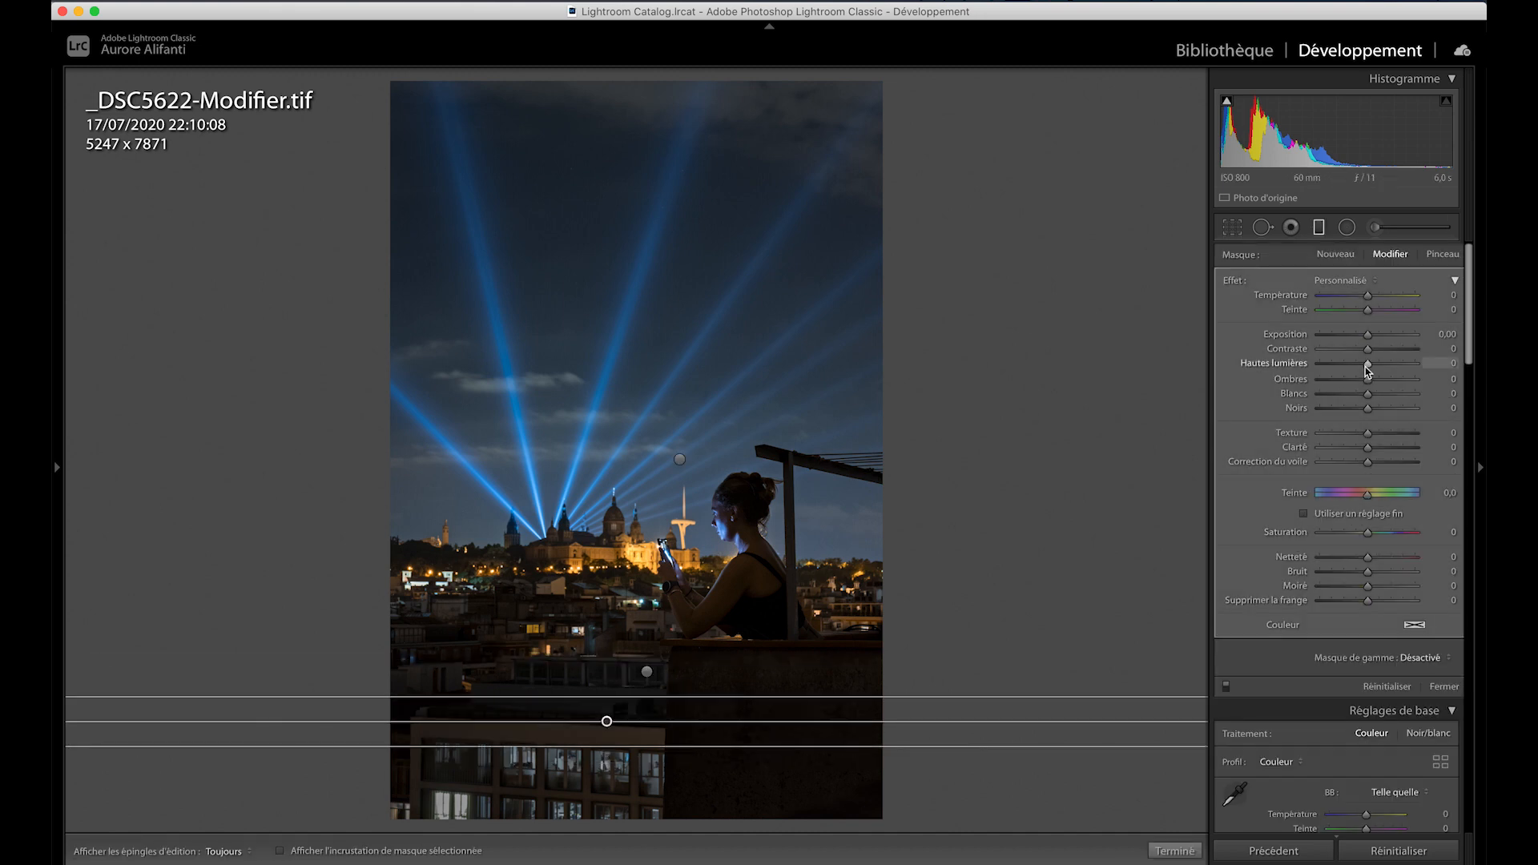
drag(1364, 367, 1359, 376)
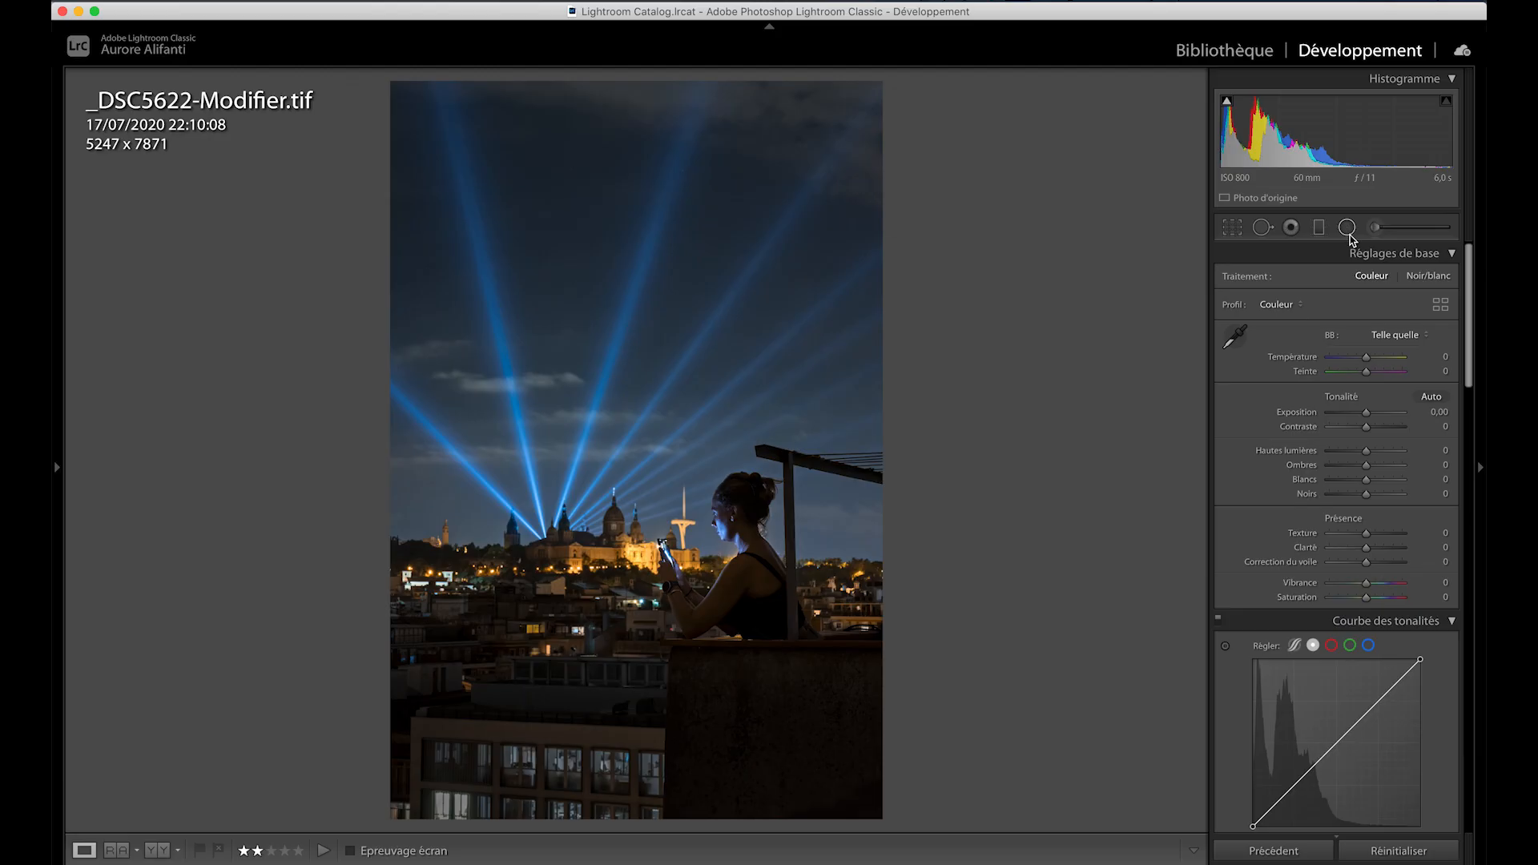
- Draw a wide radial filter over the skyline and the woman, centre it on the lit palace, flatten it slightly and invert its mask
click(1348, 234)
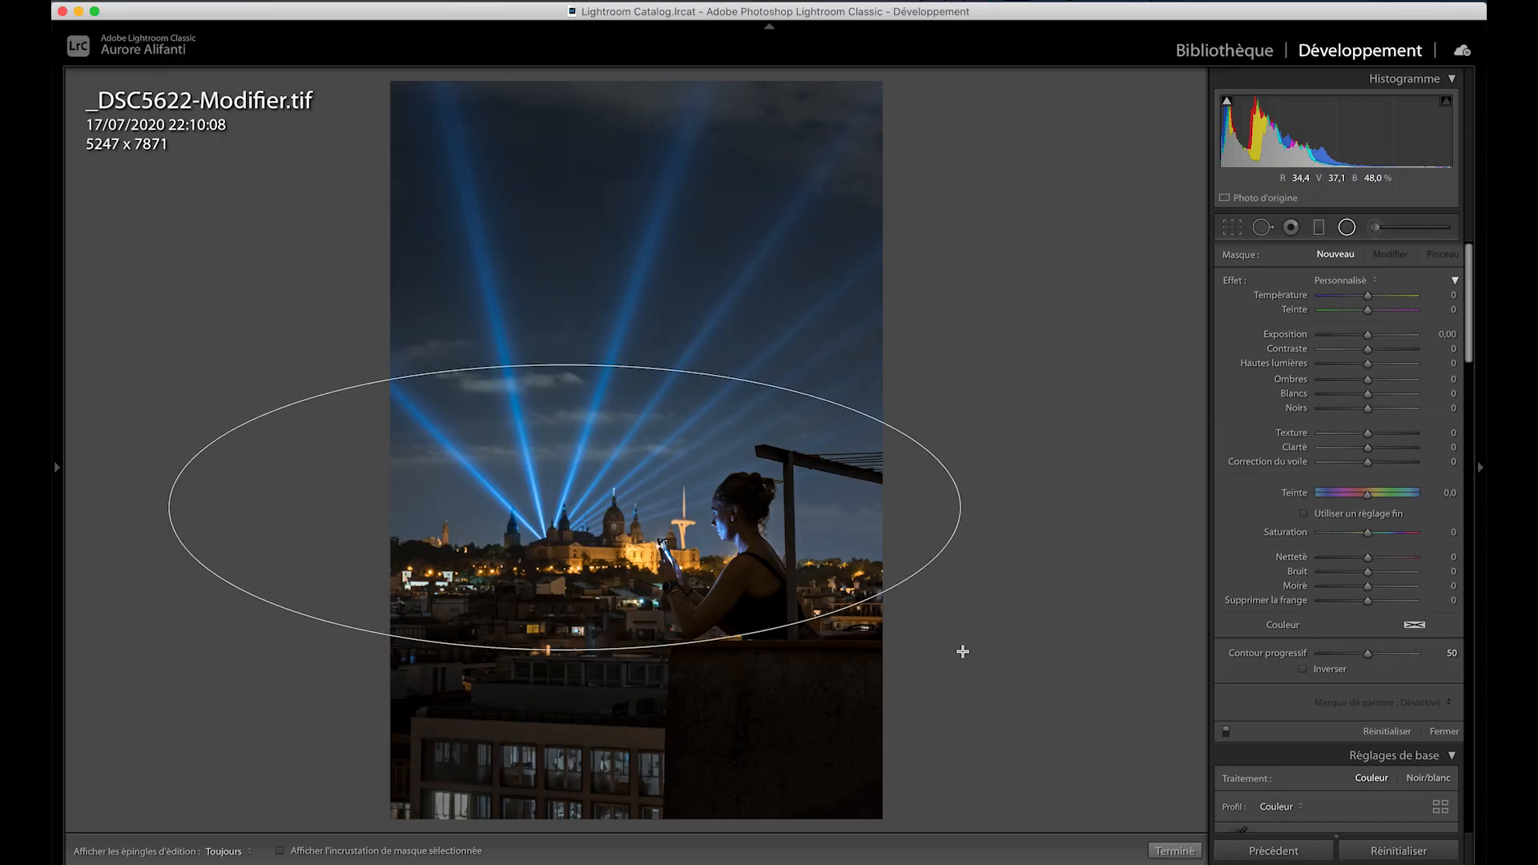
drag(963, 651, 968, 656)
mouse_move(572, 530)
mouse_down()
mouse_move(647, 550)
mouse_move(651, 538)
mouse_up()
drag(649, 383, 647, 399)
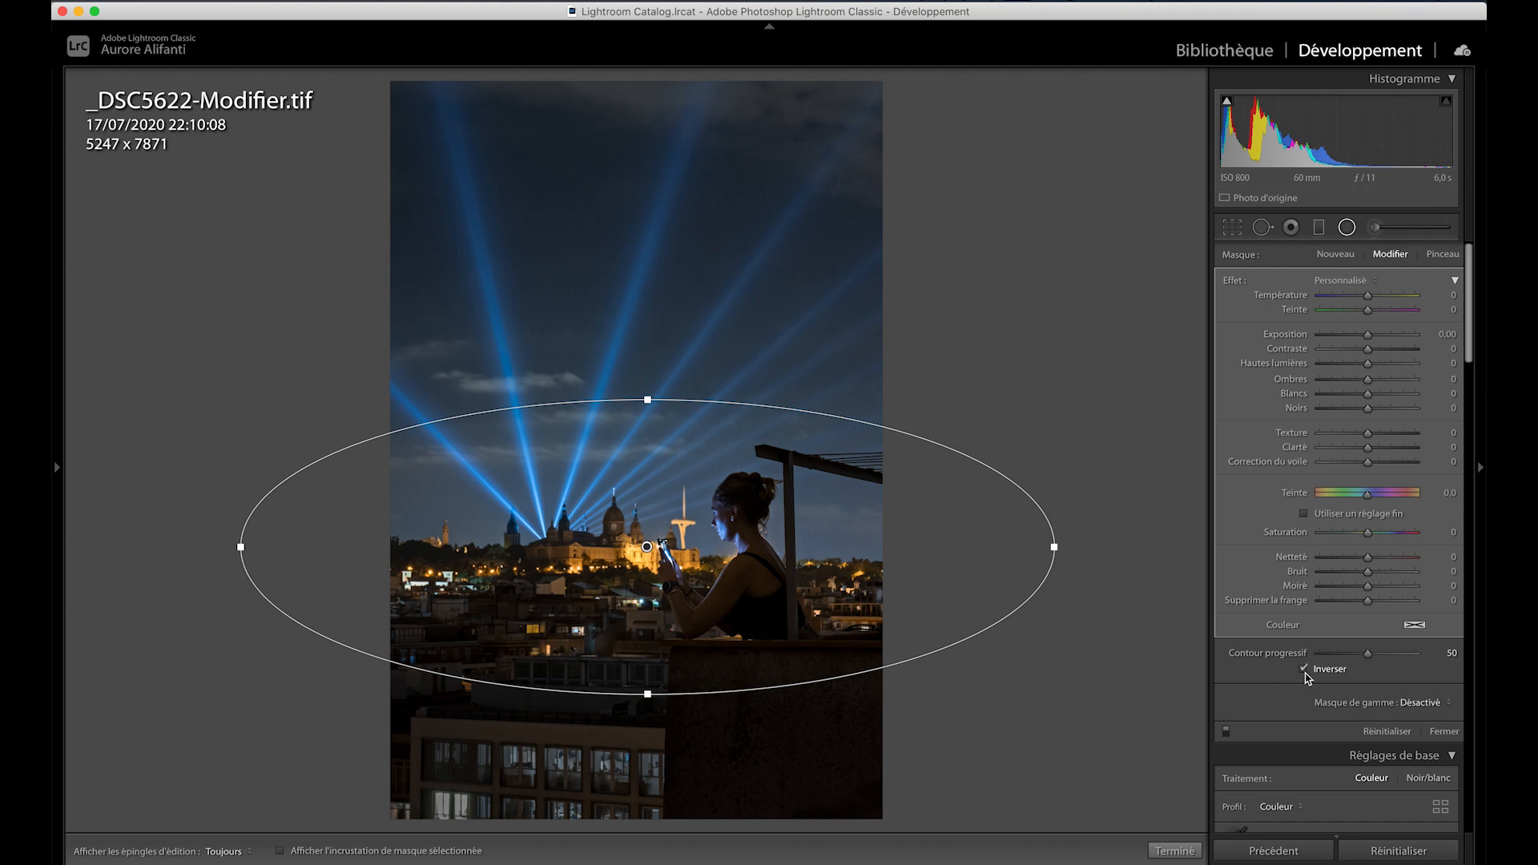
- Push the radial filter's exposure to 4.00 and toggle its mask inversion to compare the inside and outside effect
drag(1368, 339, 1444, 351)
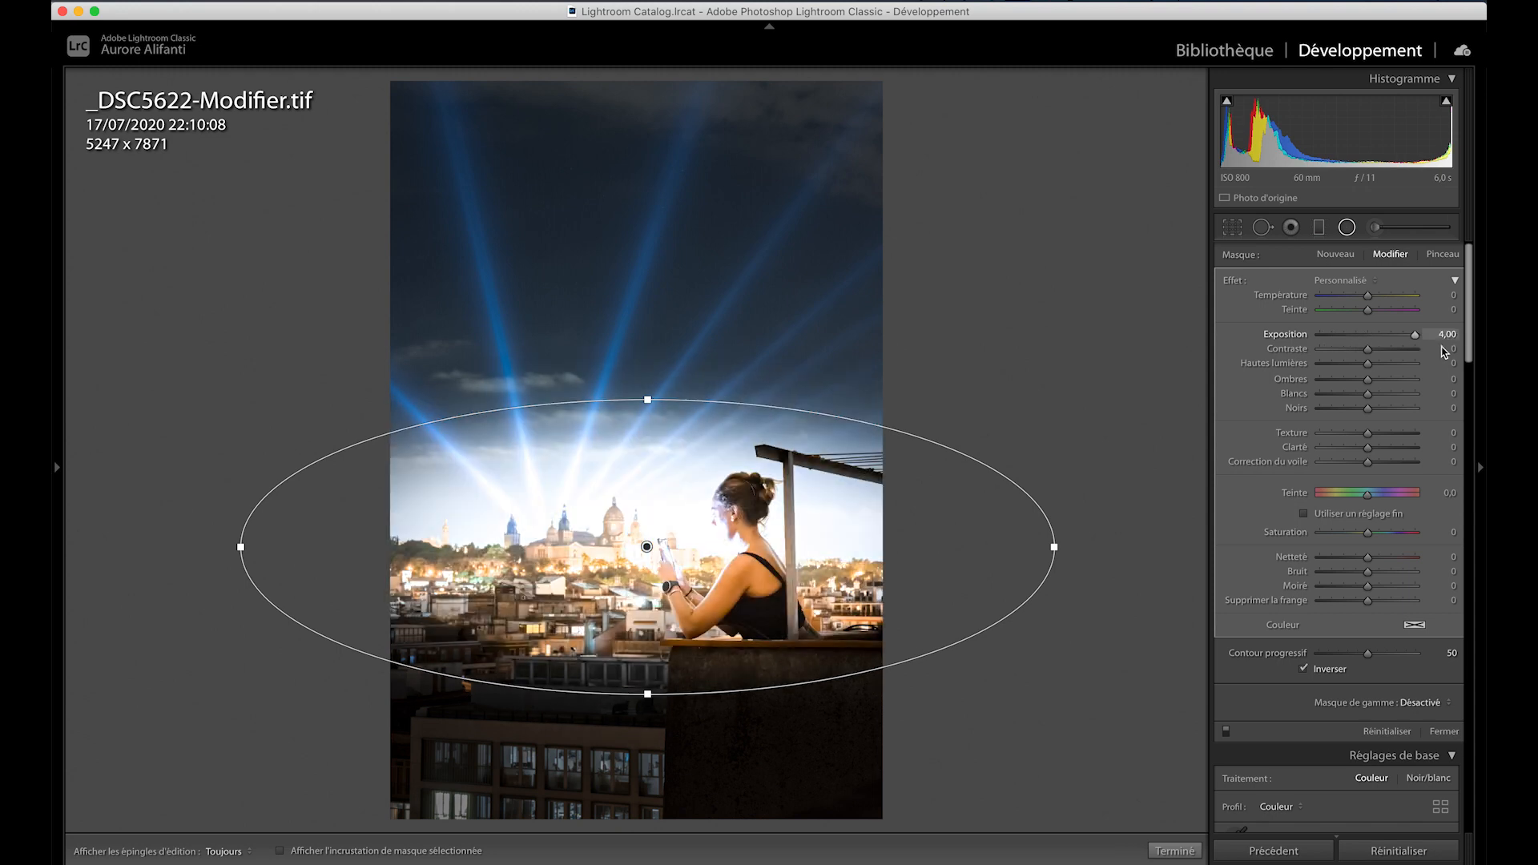
click(1328, 669)
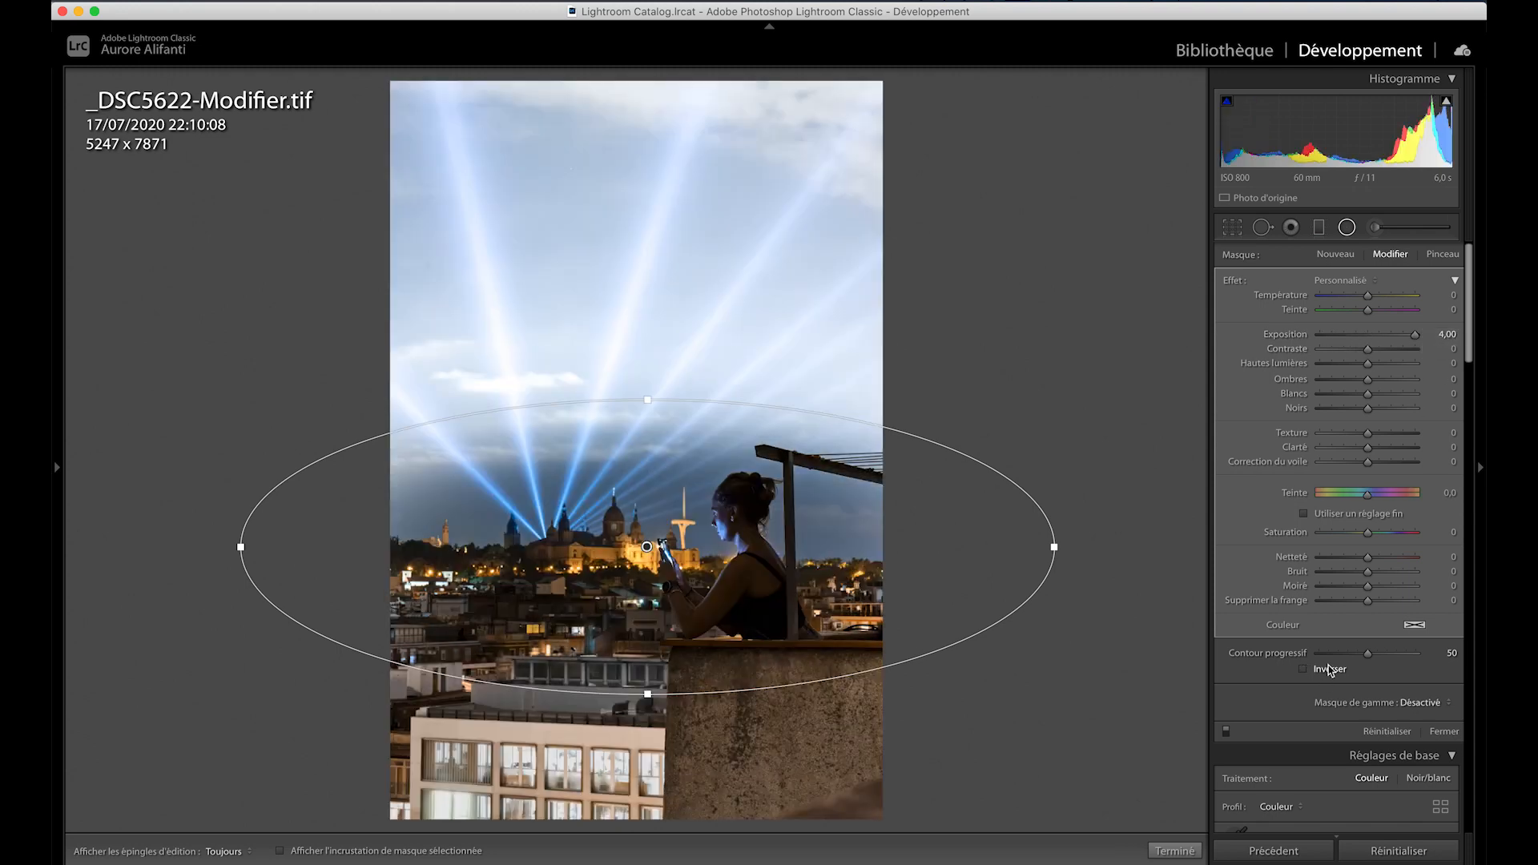
click(1329, 670)
- Set the skyline radial filter's exposure to 0.53, shadows to 5, texture to 23, sharpness to 13 and noise to 31, and fine-tune its dehaze
drag(1414, 334, 1370, 379)
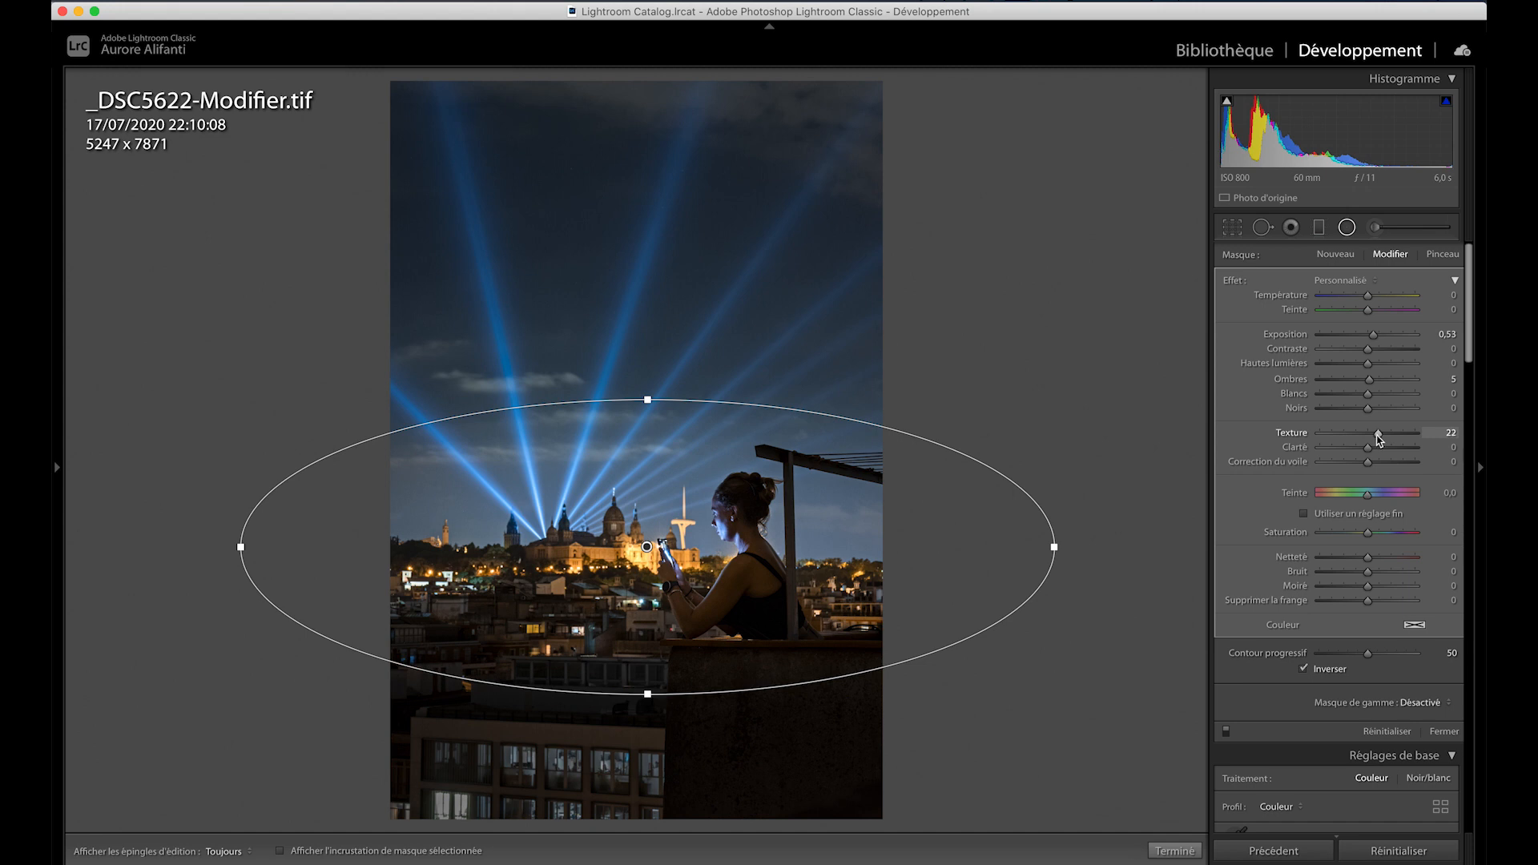
drag(1368, 557, 1374, 559)
key(z)
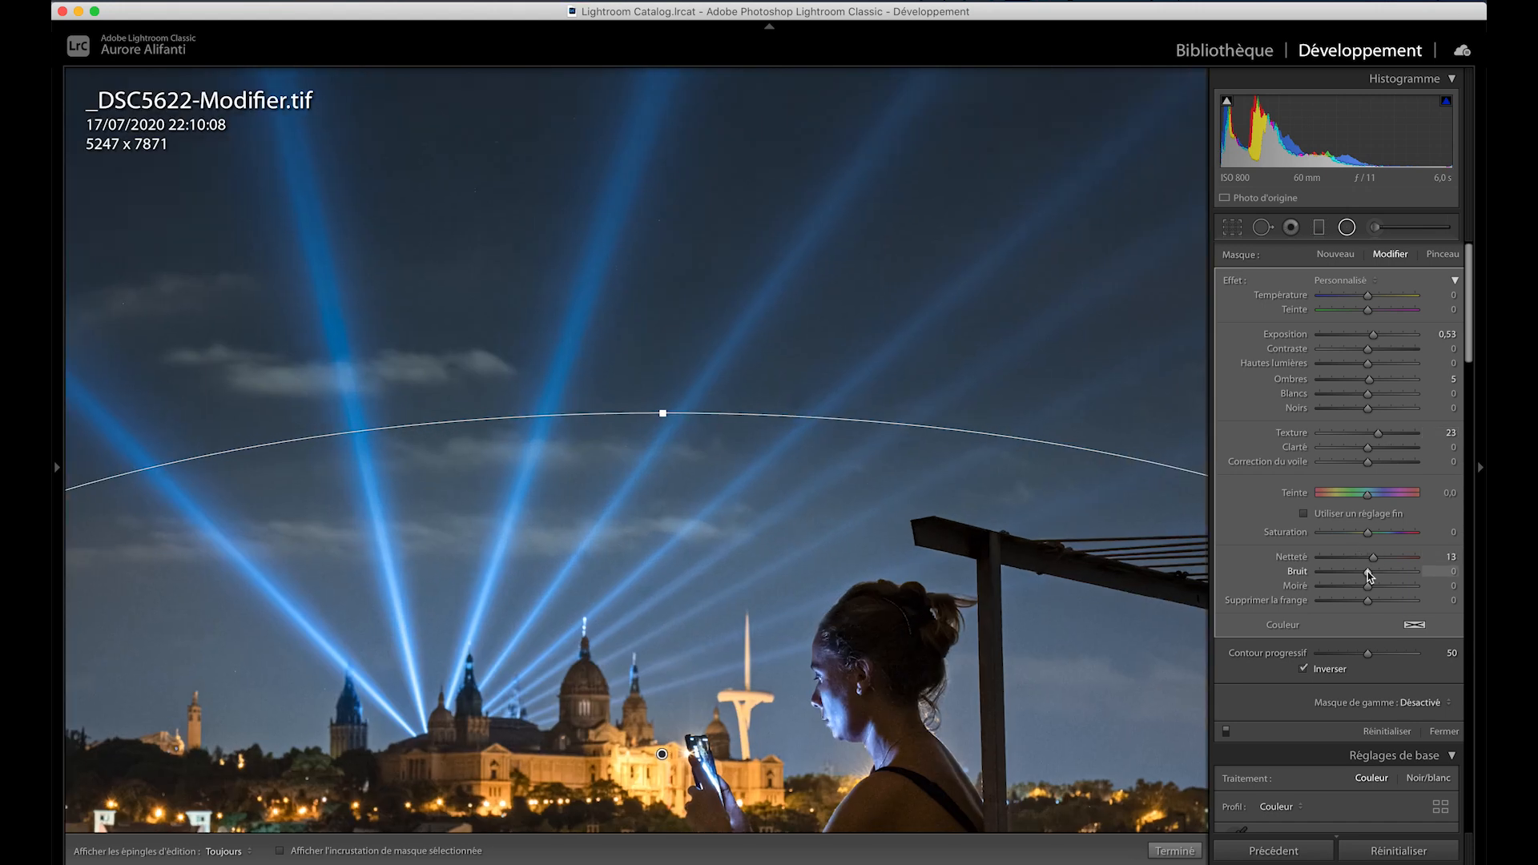
key(z)
drag(1366, 574, 1351, 576)
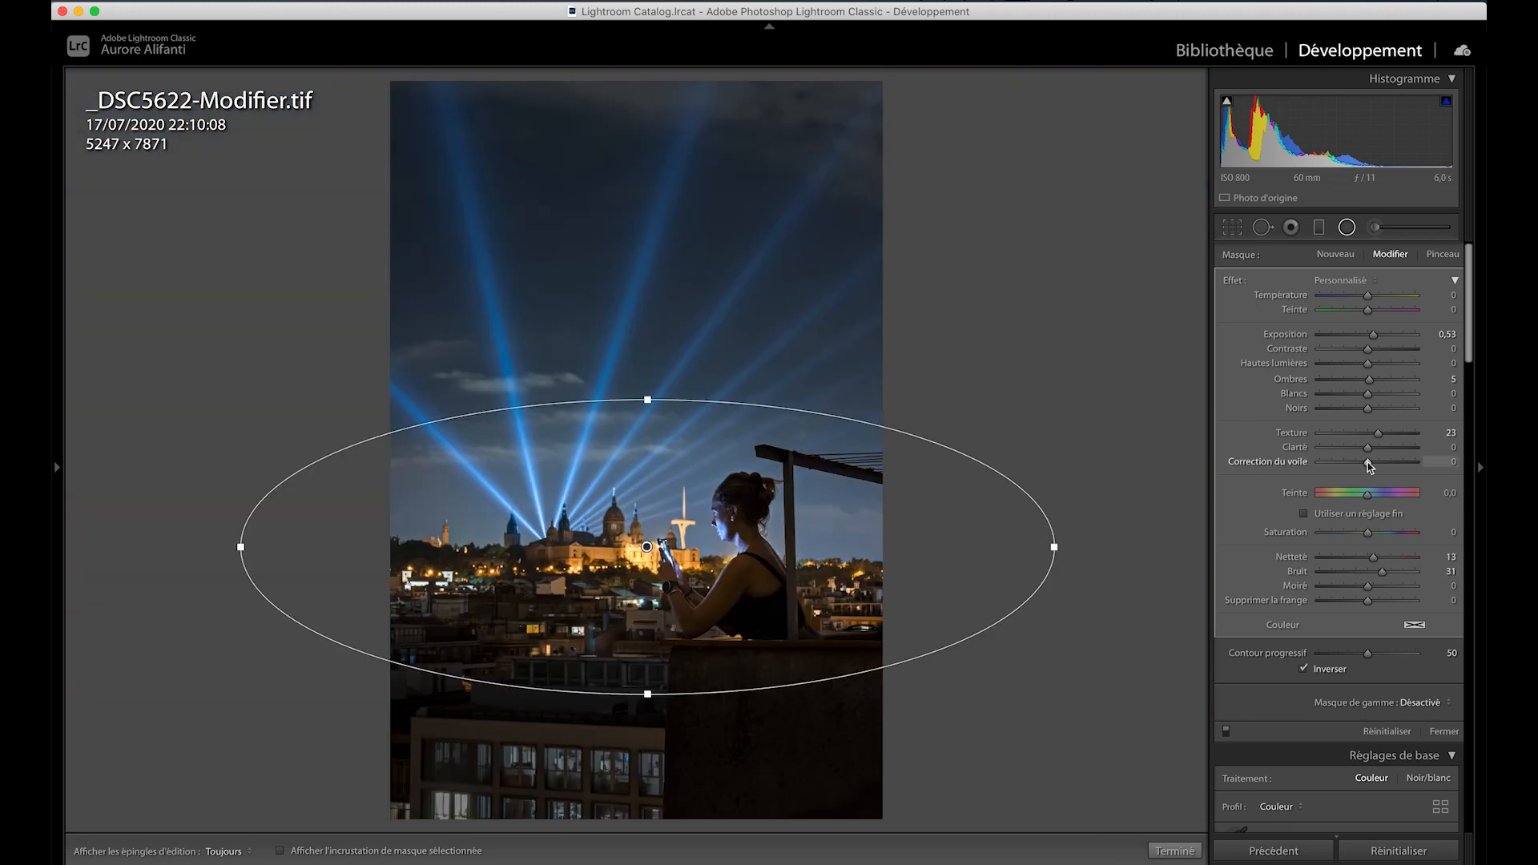
drag(1367, 463, 1366, 464)
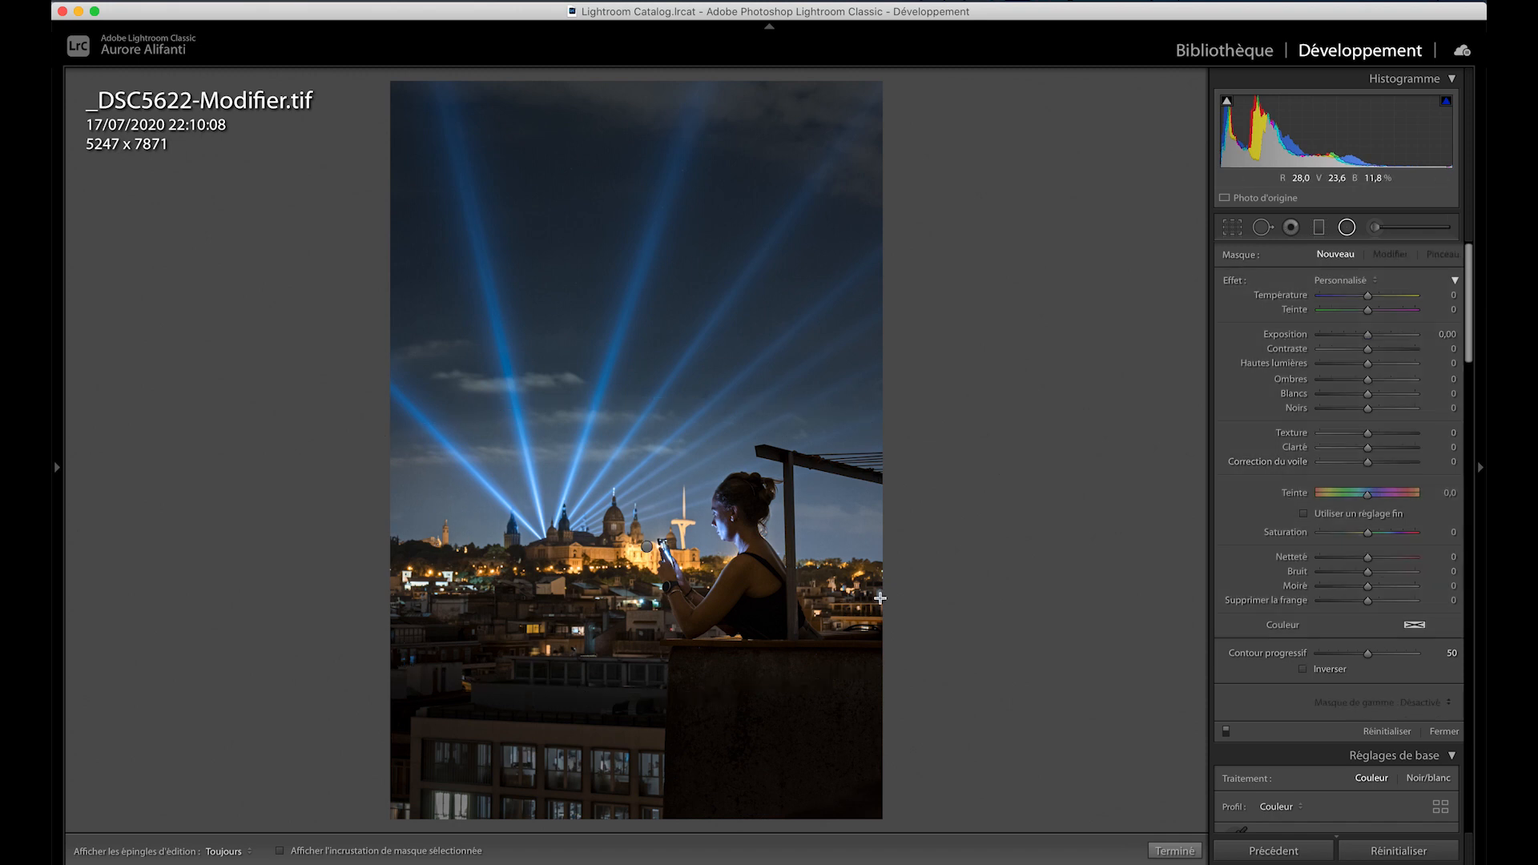
- Add a small inverted radial filter over the city lights behind the woman, with exposure -0.72, highlights -42 and saturation -9
drag(835, 577, 860, 609)
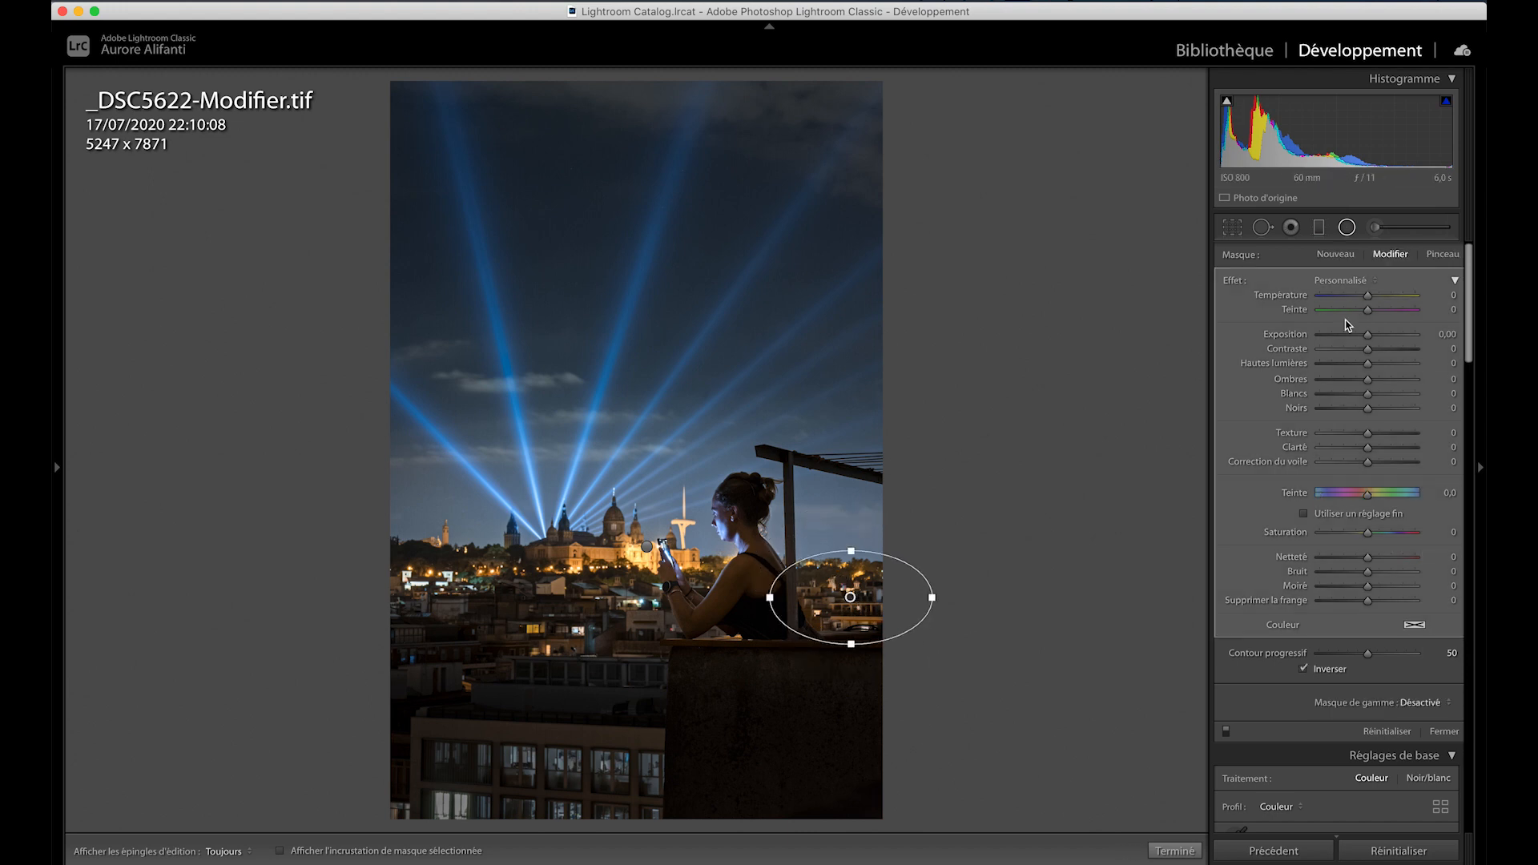
mouse_move(1367, 363)
mouse_down()
mouse_move(1343, 363)
mouse_move(1357, 343)
mouse_up()
drag(1367, 533, 1361, 537)
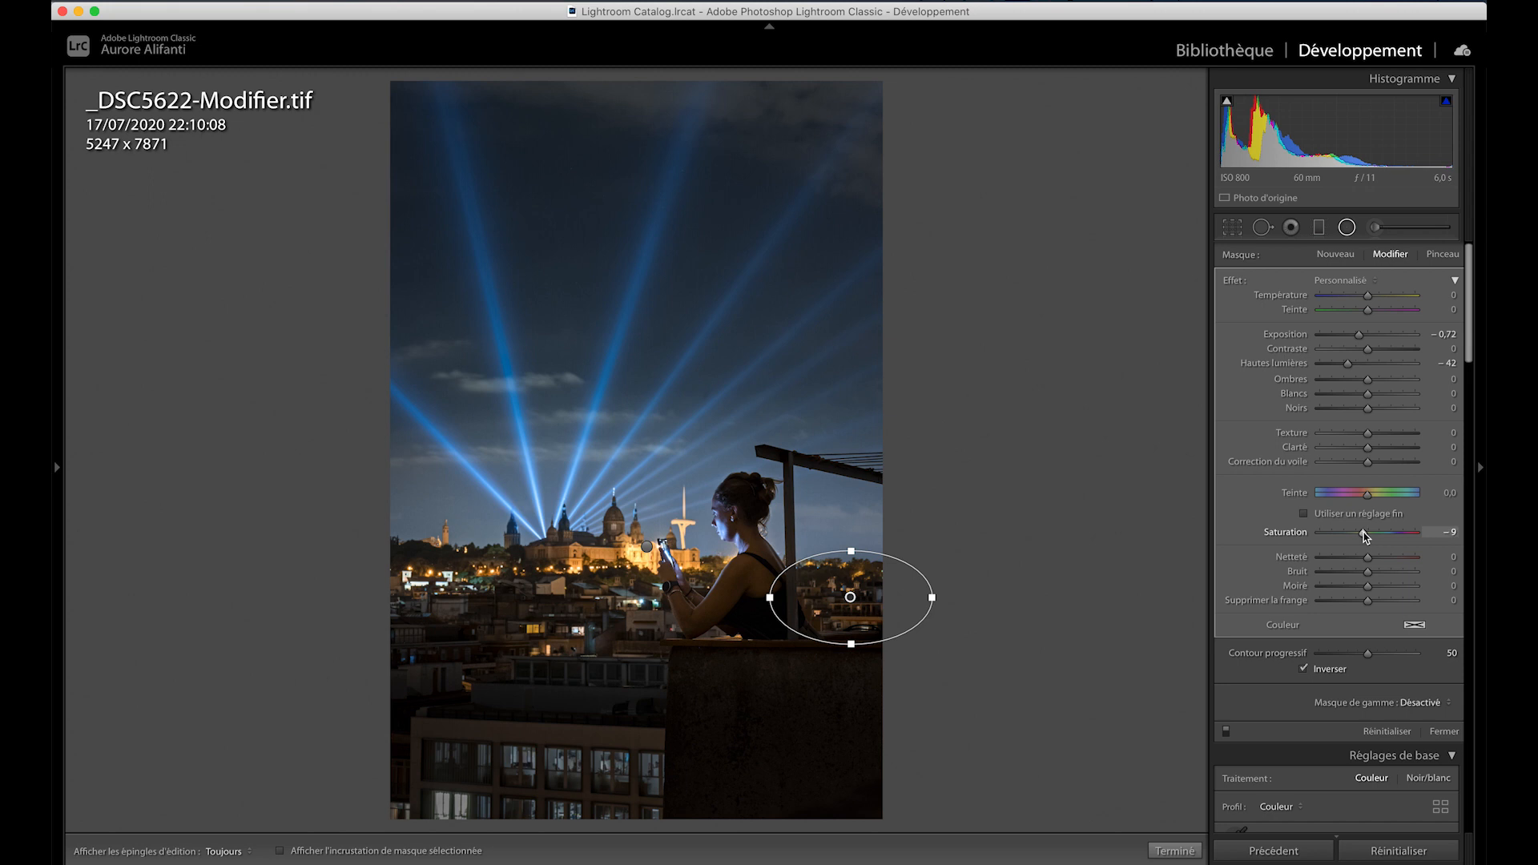
click(1346, 227)
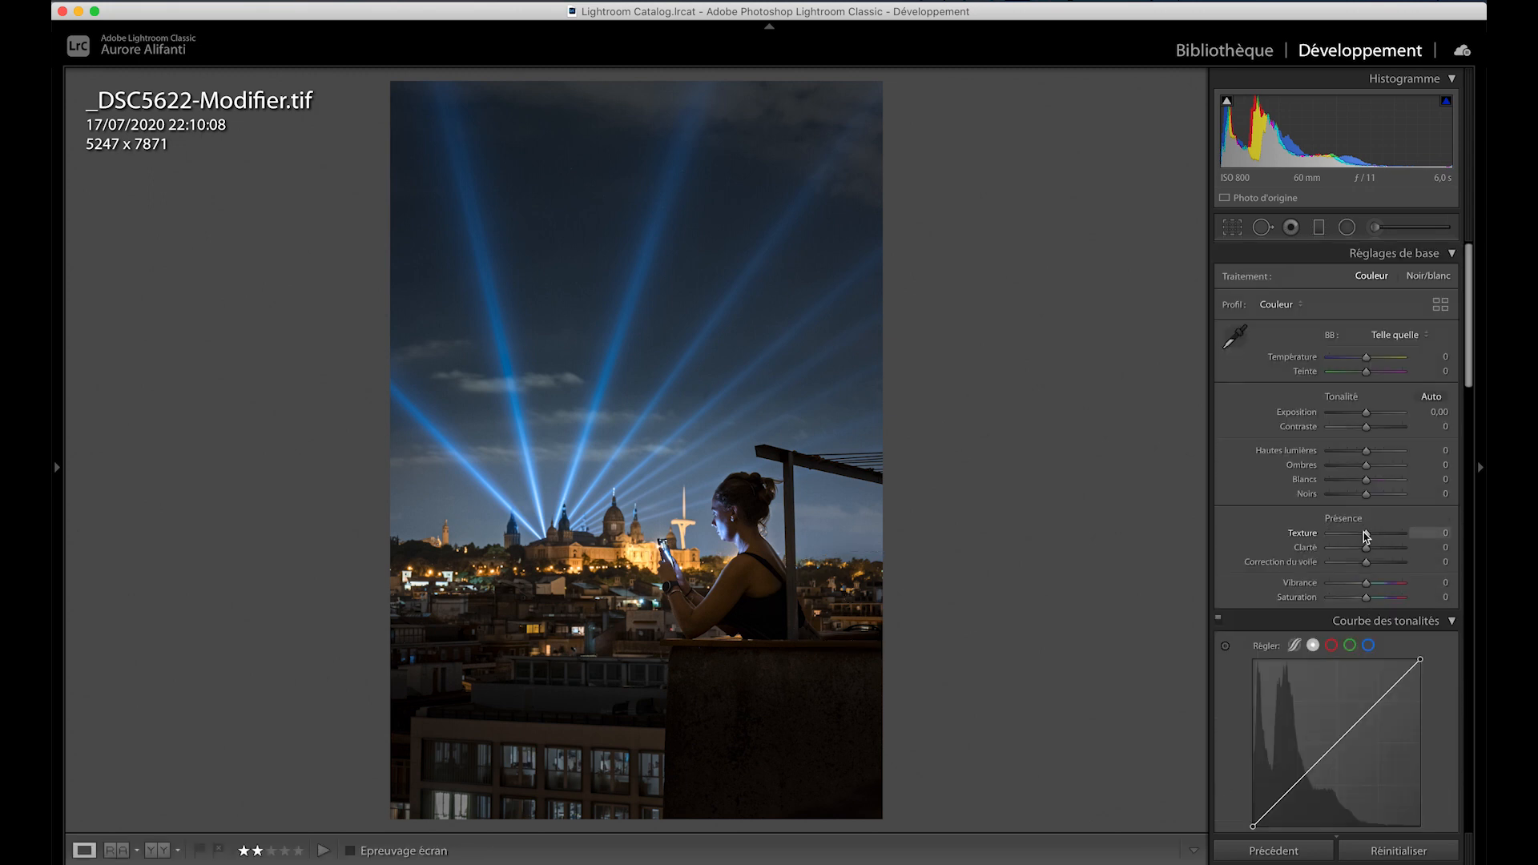
- Place a vertical graduated filter darkening the photo's right side from the woman outward, and set its exposure to -0.20
click(1318, 226)
drag(825, 473, 689, 473)
drag(1367, 334, 1364, 334)
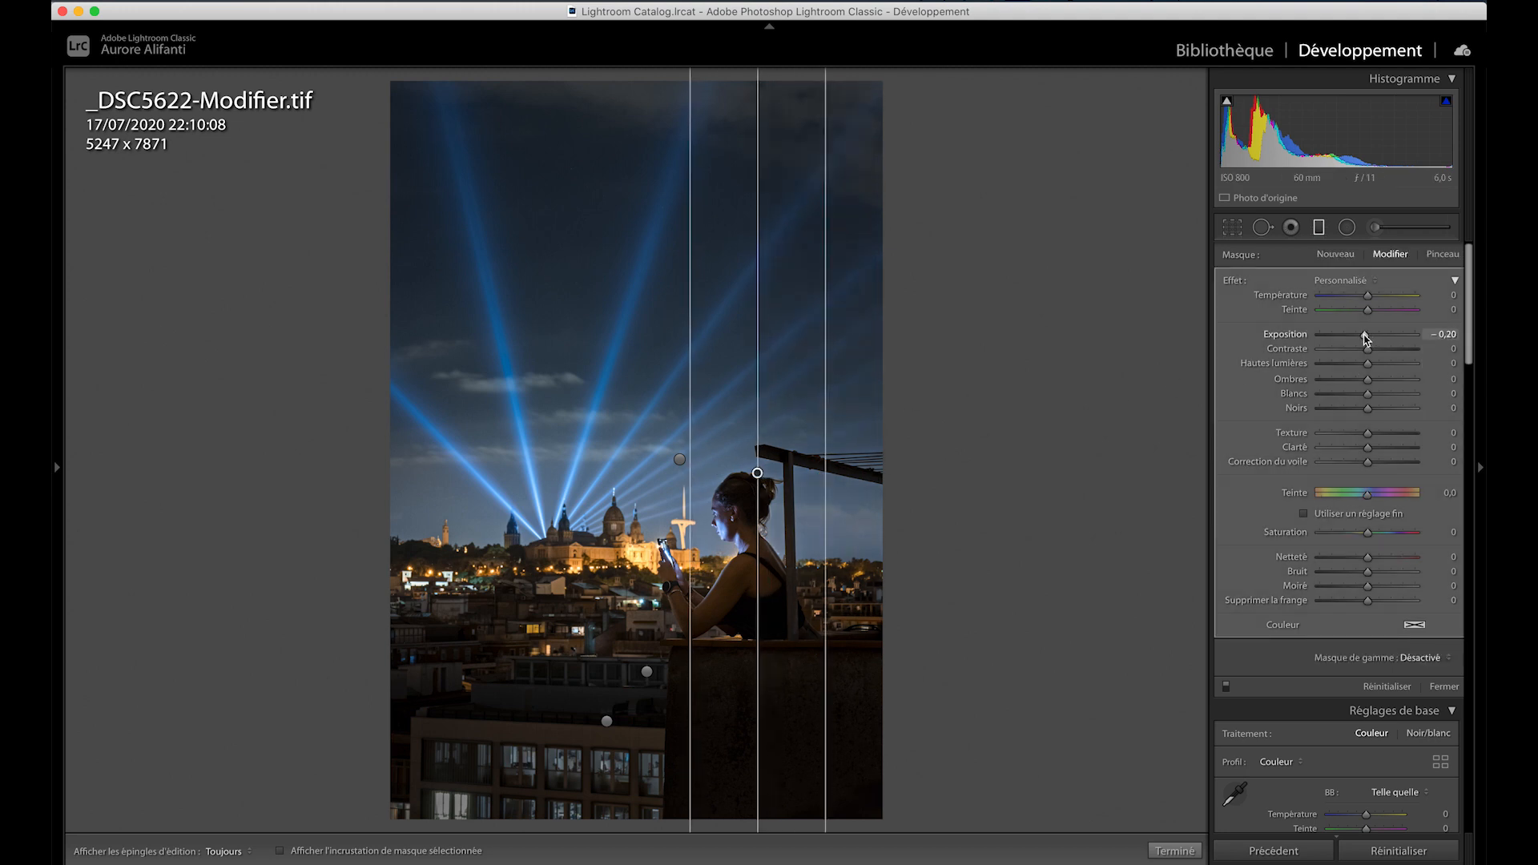
key(m)
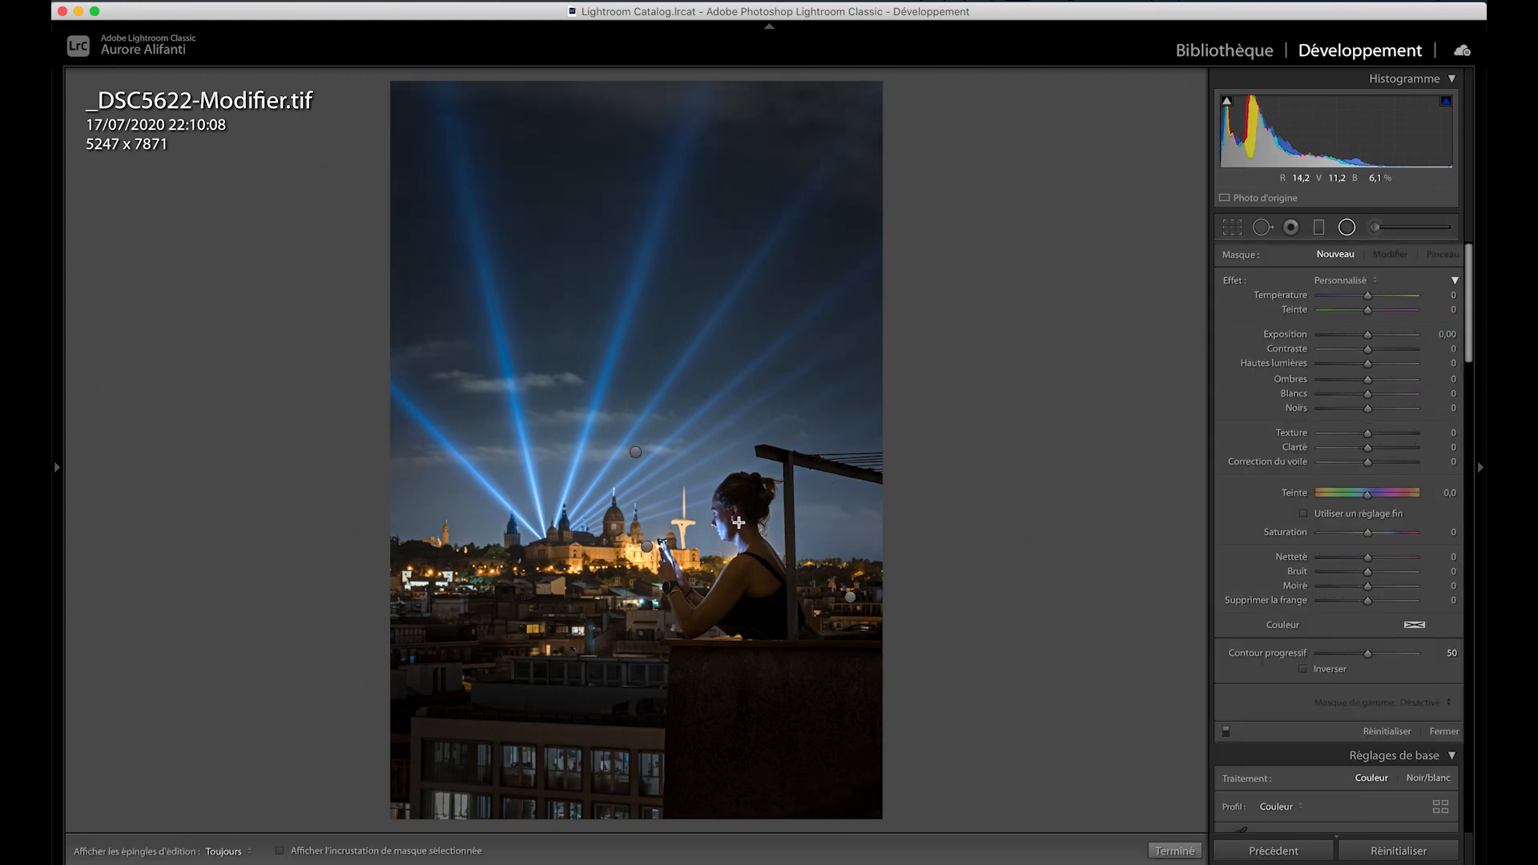
- Draw an upright inverted radial filter around the woman, raise its shadows and exposure slightly and lower its highlights
drag(738, 522, 816, 625)
drag(721, 488, 725, 523)
click(1303, 669)
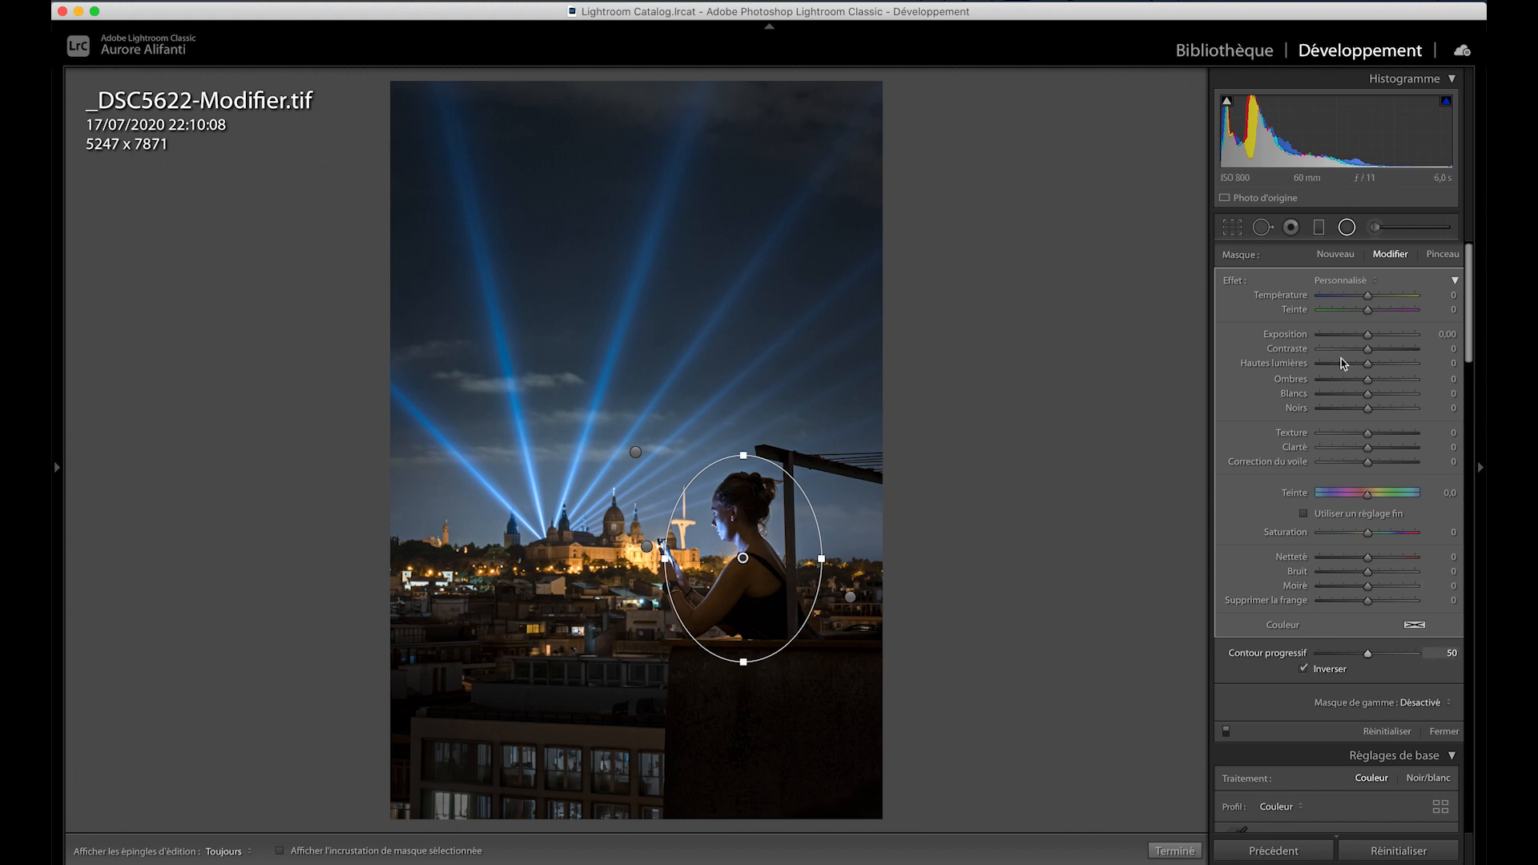
drag(1366, 381, 1370, 337)
drag(1367, 363, 1359, 365)
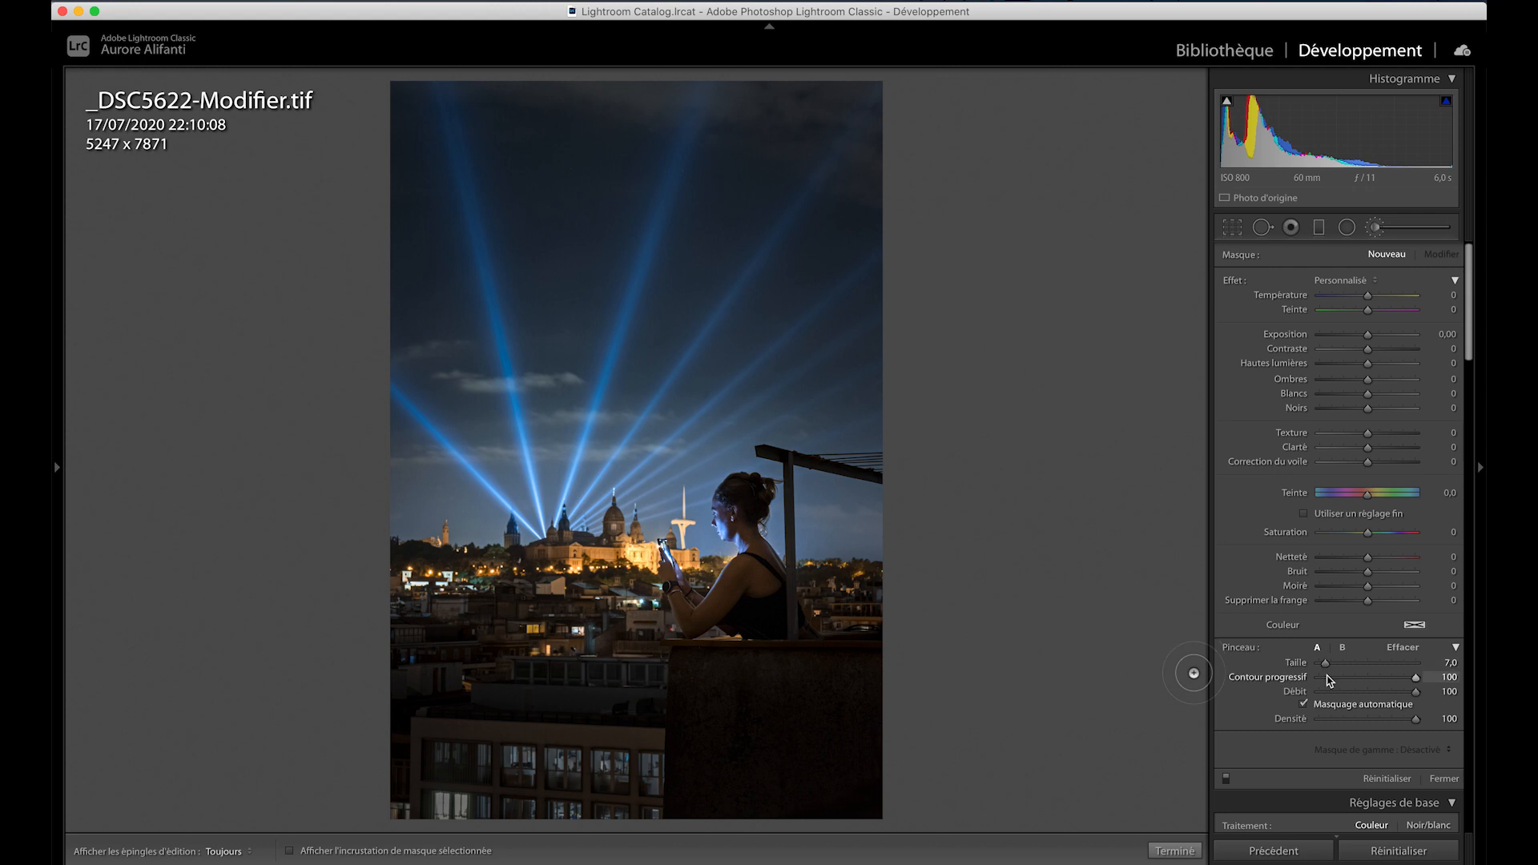
- Start an adjustment brush mask on the bright white building at the city's left edge, using size 4, feather 100 and auto mask
drag(1325, 664, 1325, 666)
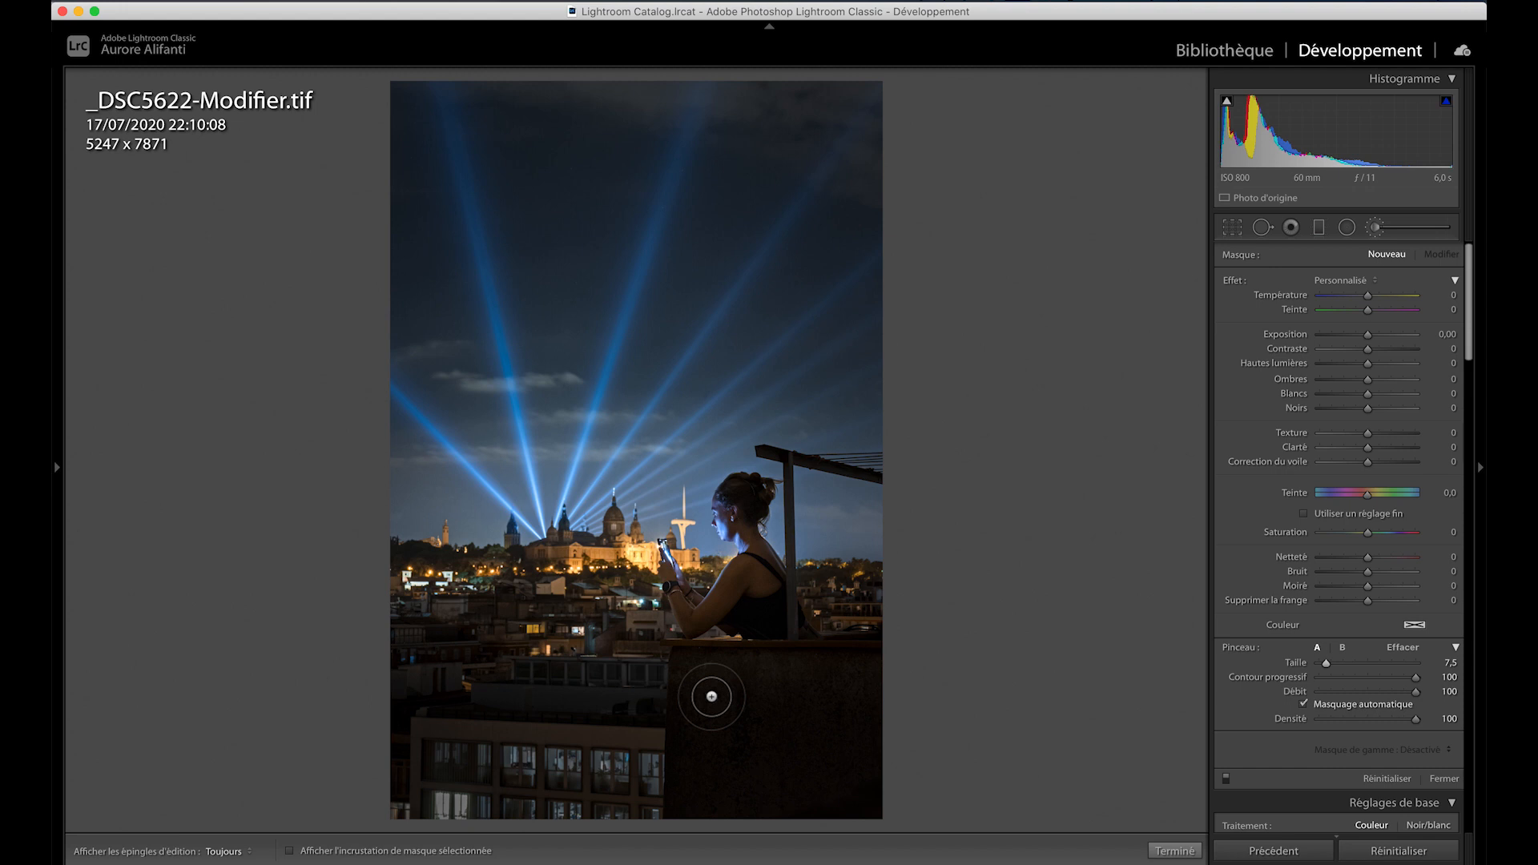
key(z)
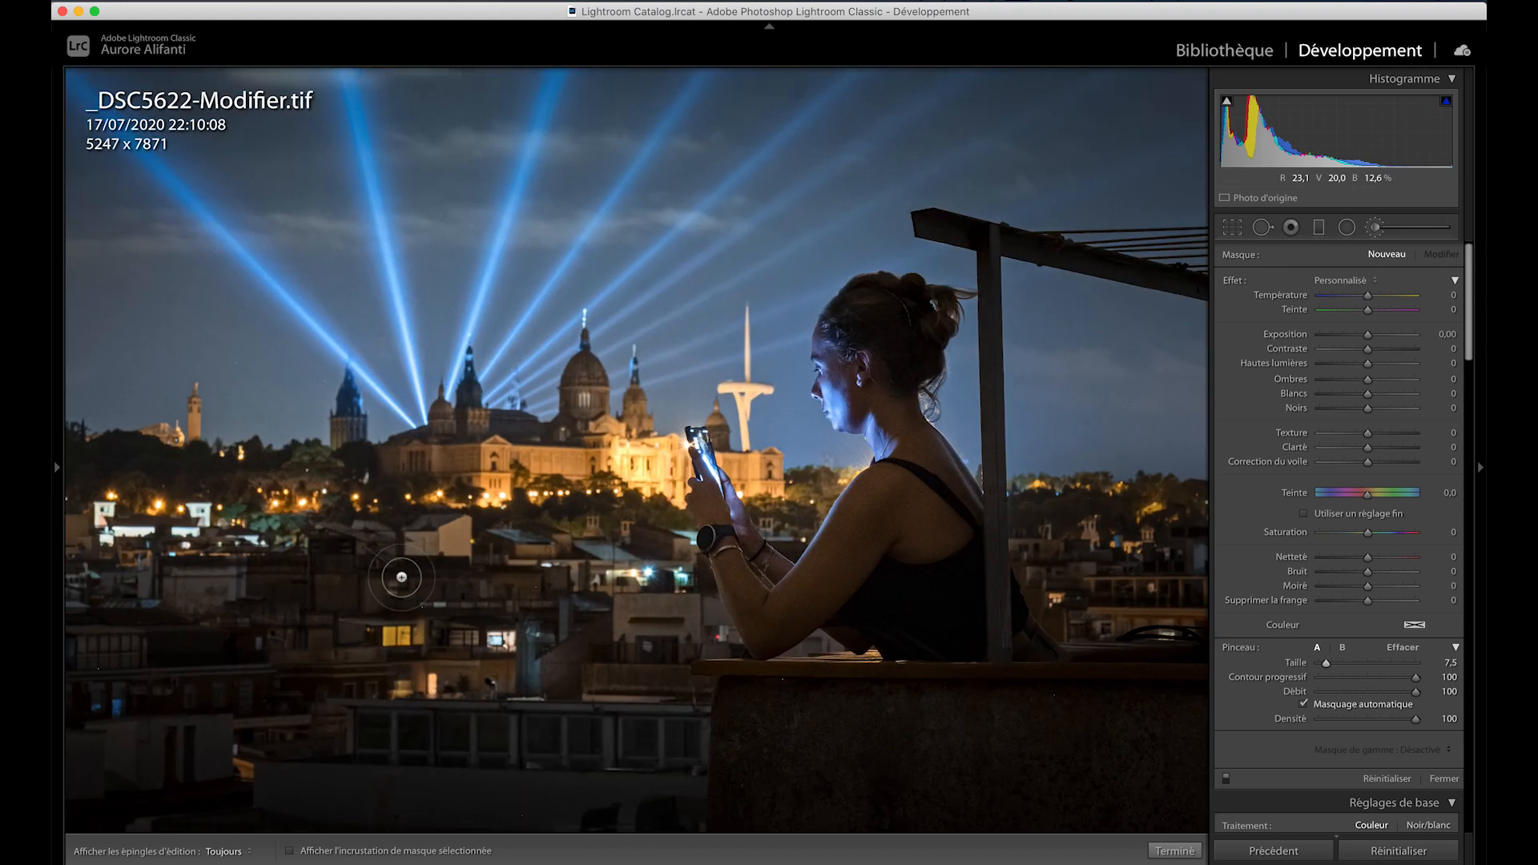
key(bracketleft)
key(bracketleft)
click(105, 510)
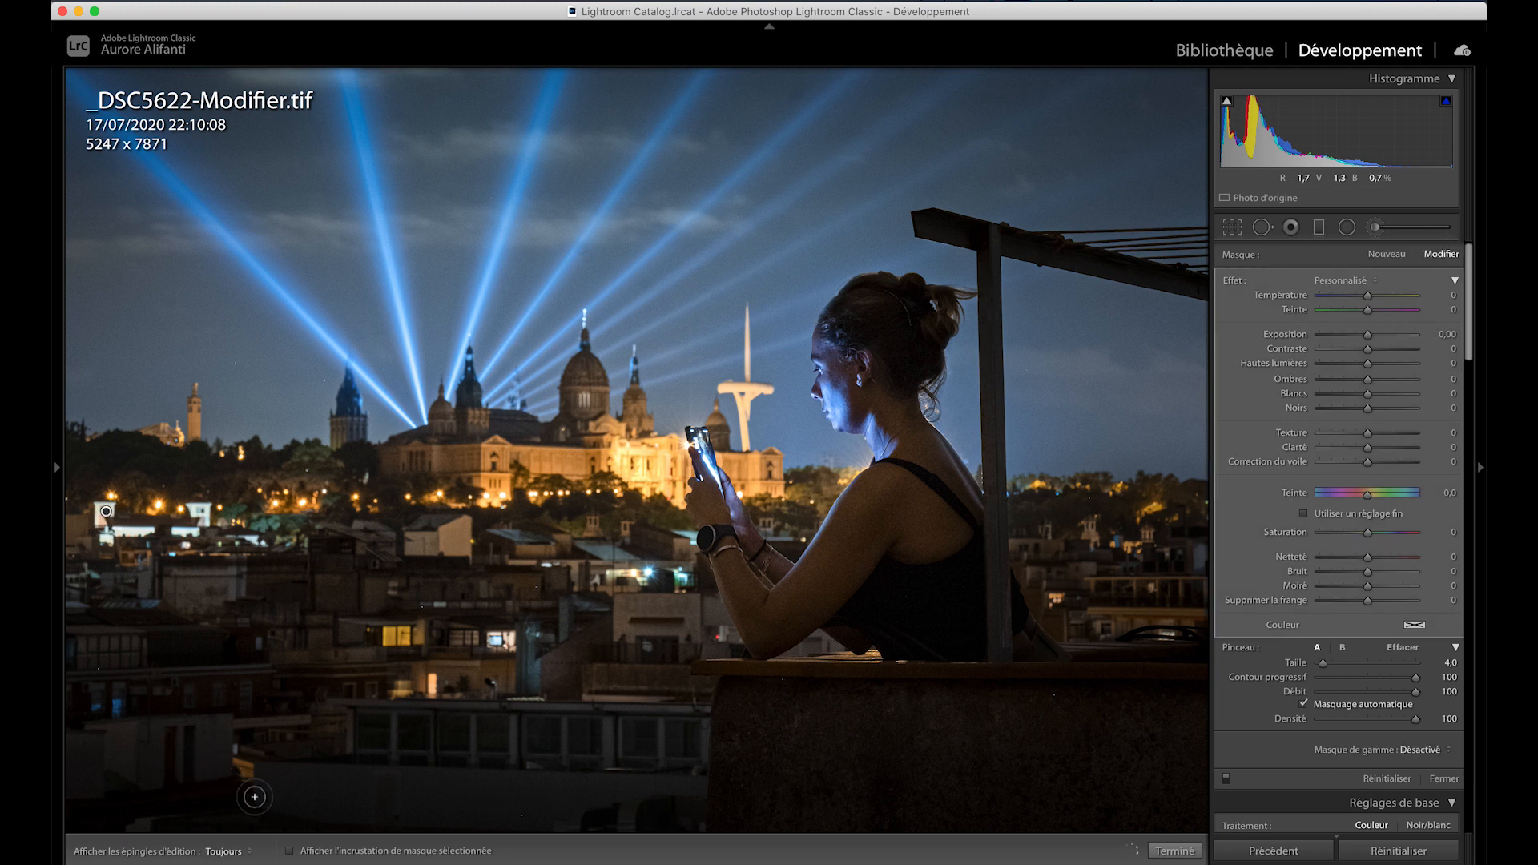
- Paint the remaining bright white buildings into the brush mask, checking coverage with the mask overlay and hiding it when done
click(290, 851)
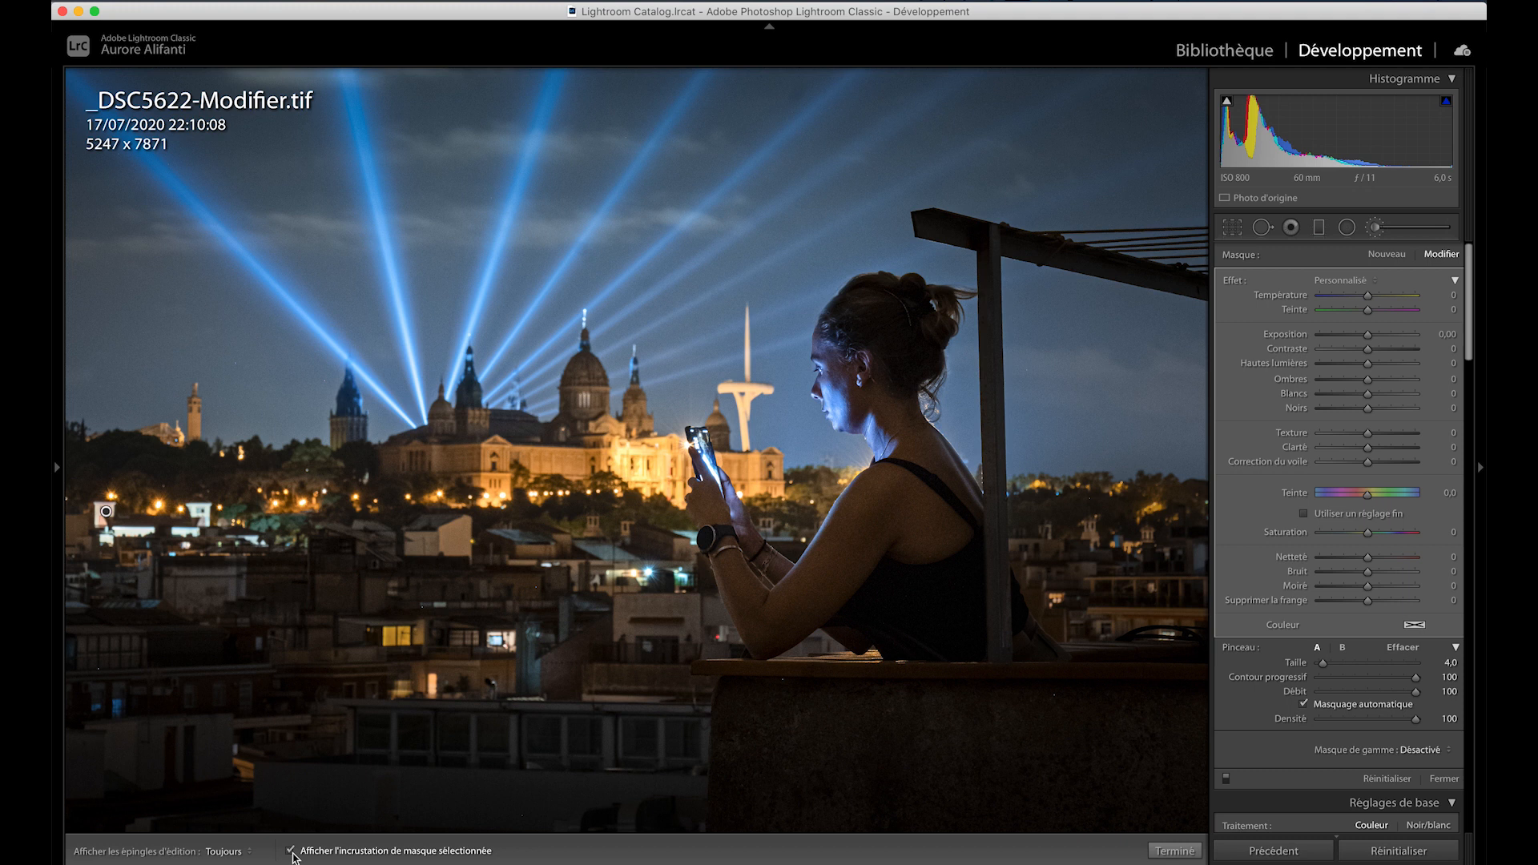
scroll(106, 511, down, 2)
key(h)
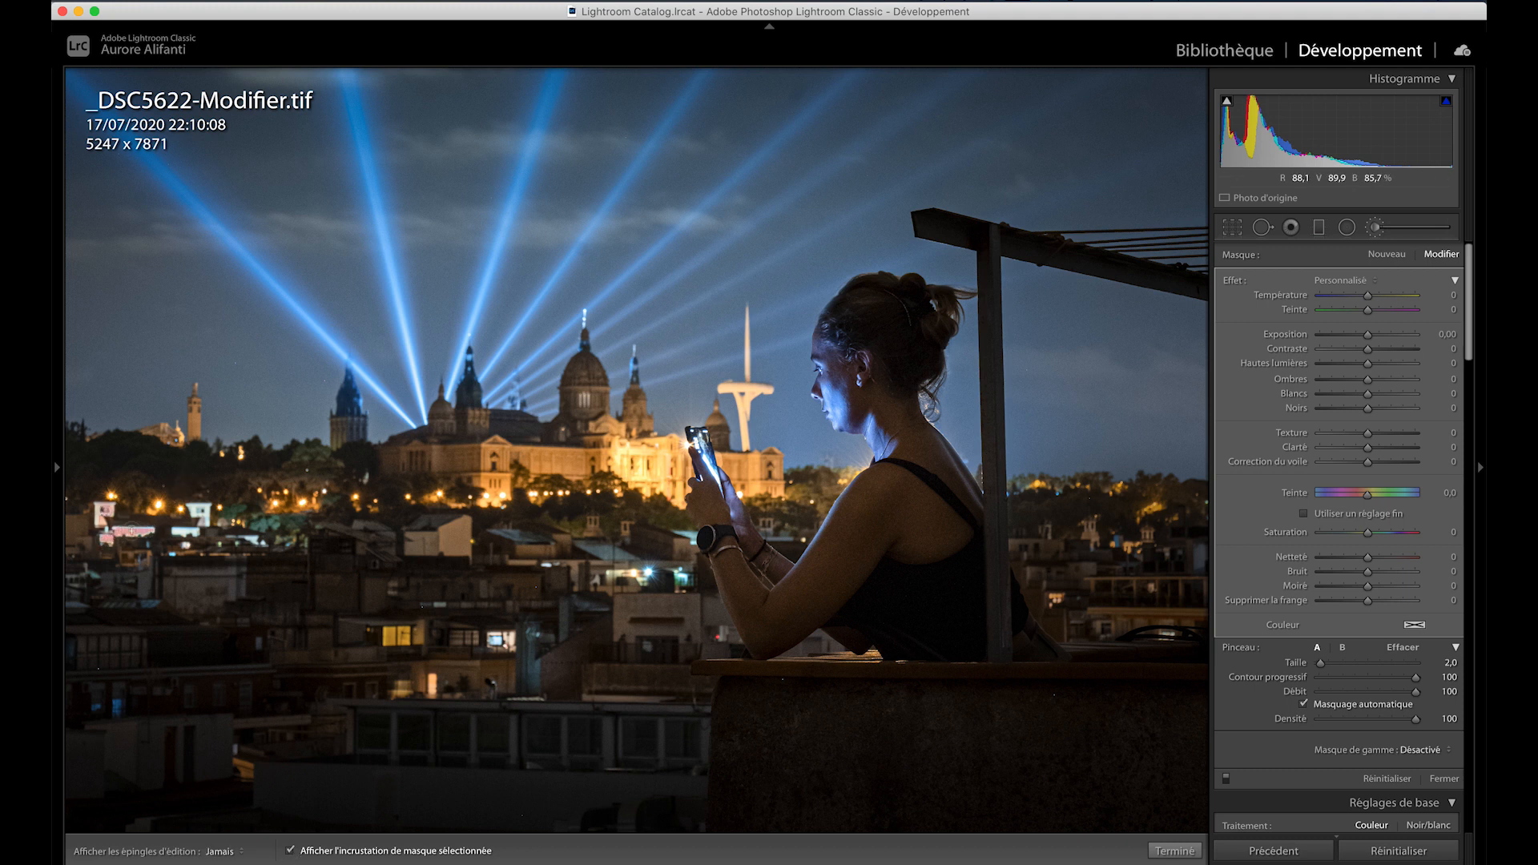
scroll(106, 511, up, 2)
drag(193, 510, 203, 523)
drag(186, 530, 174, 530)
scroll(173, 554, down, 2)
click(291, 850)
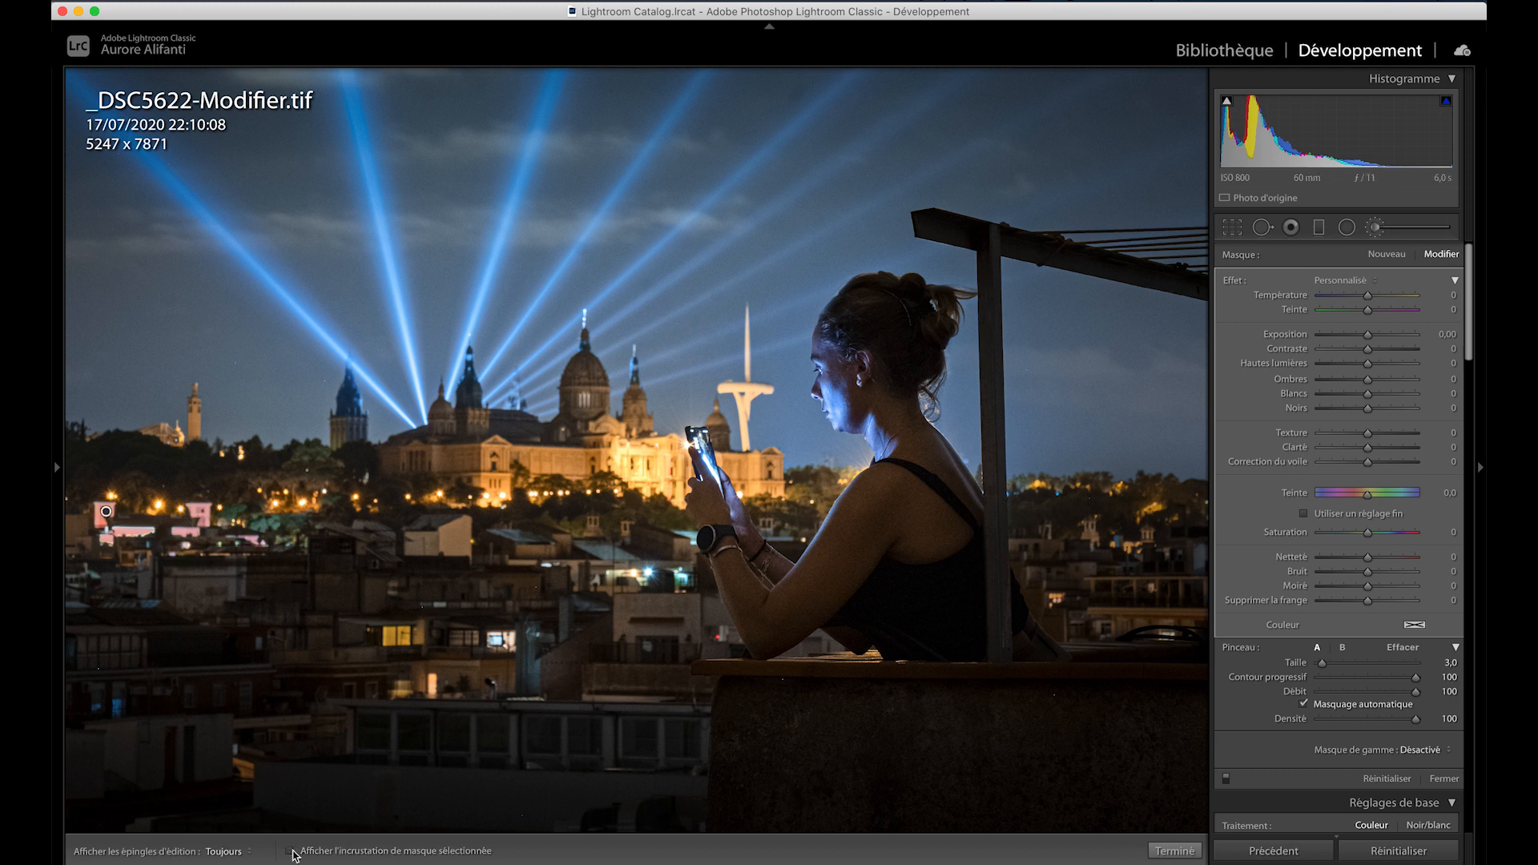
- Set the brushed buildings' highlights to -30, whites to -32 and exposure to -0.74, and finish the brush mask
drag(1367, 369, 1352, 369)
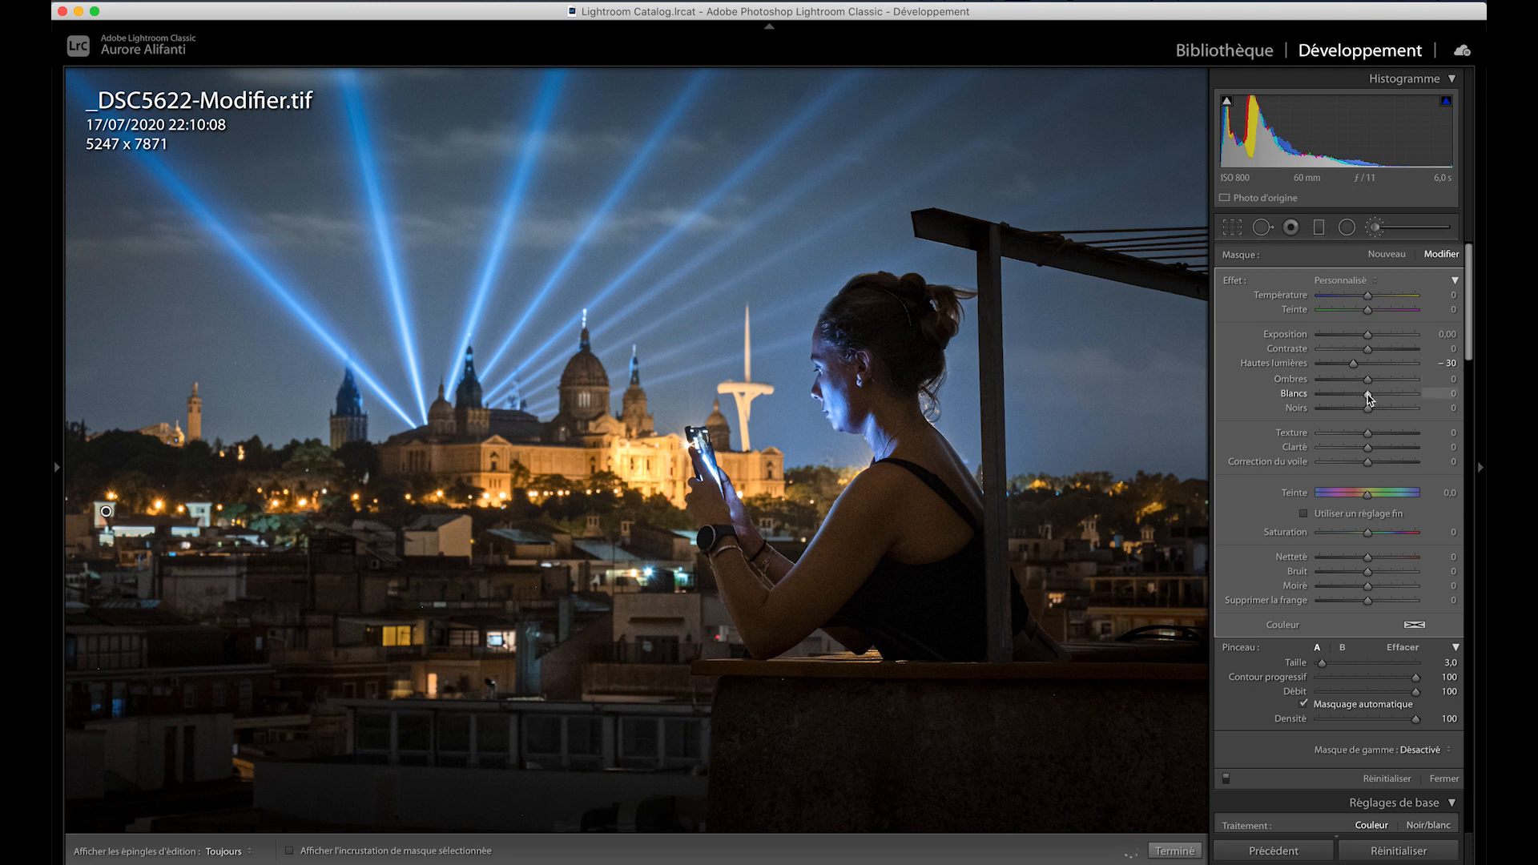
drag(1354, 397, 1352, 395)
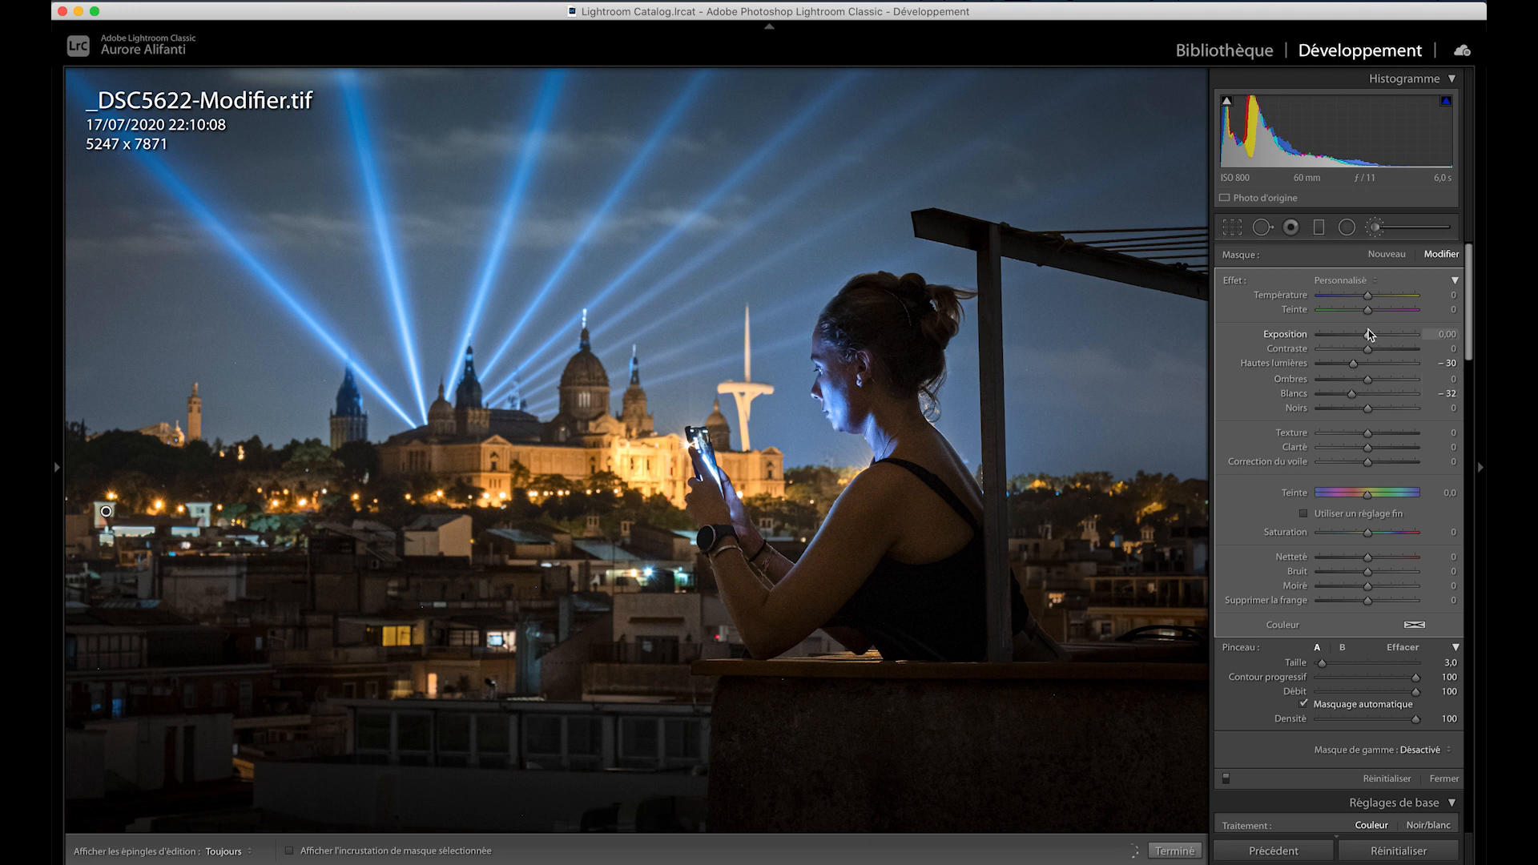
drag(1367, 335, 1359, 338)
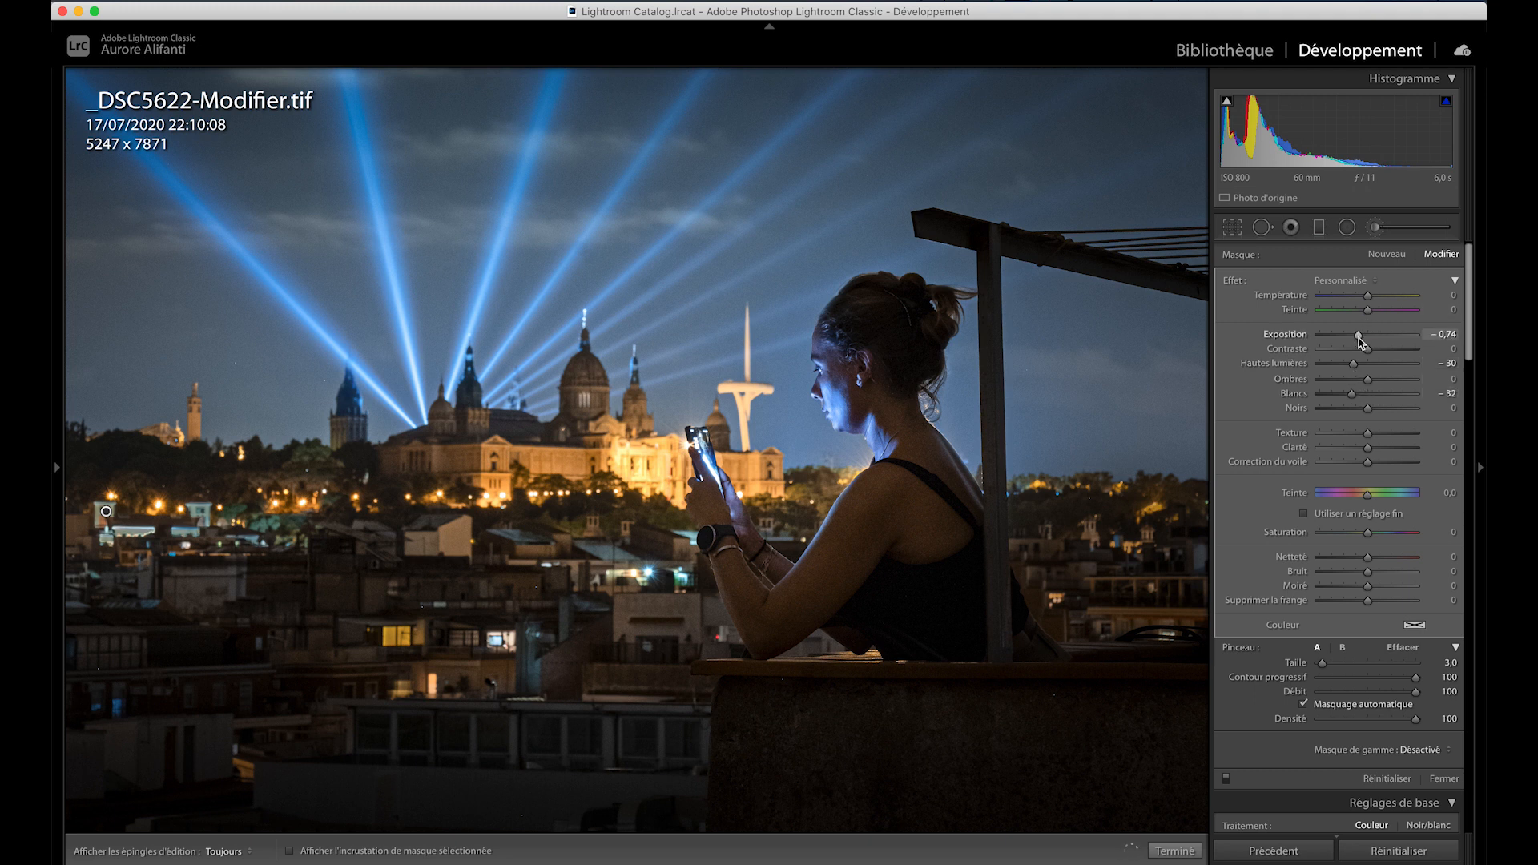
key(z)
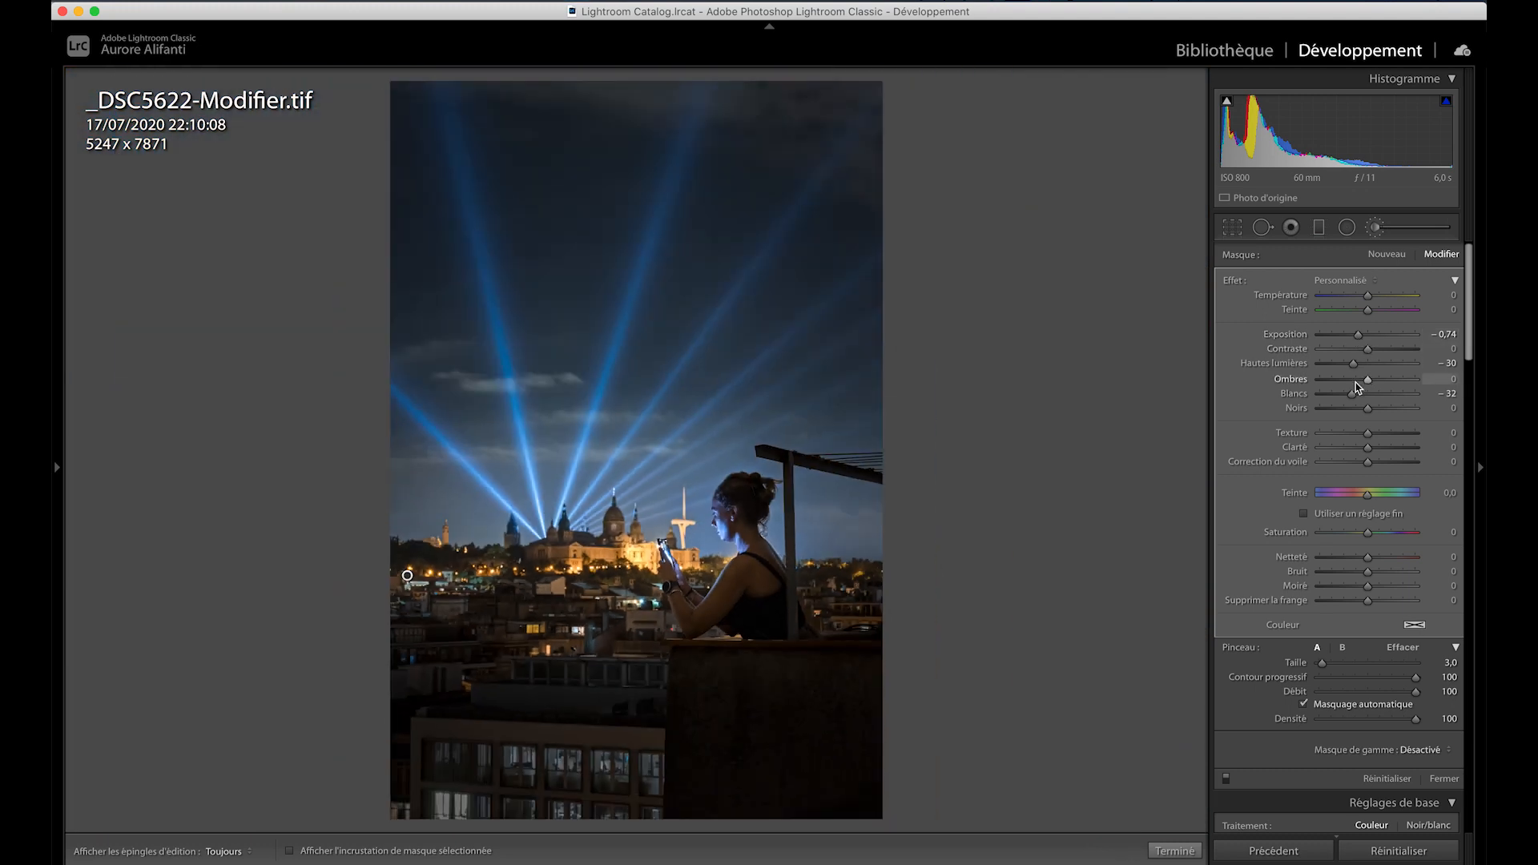
key(k)
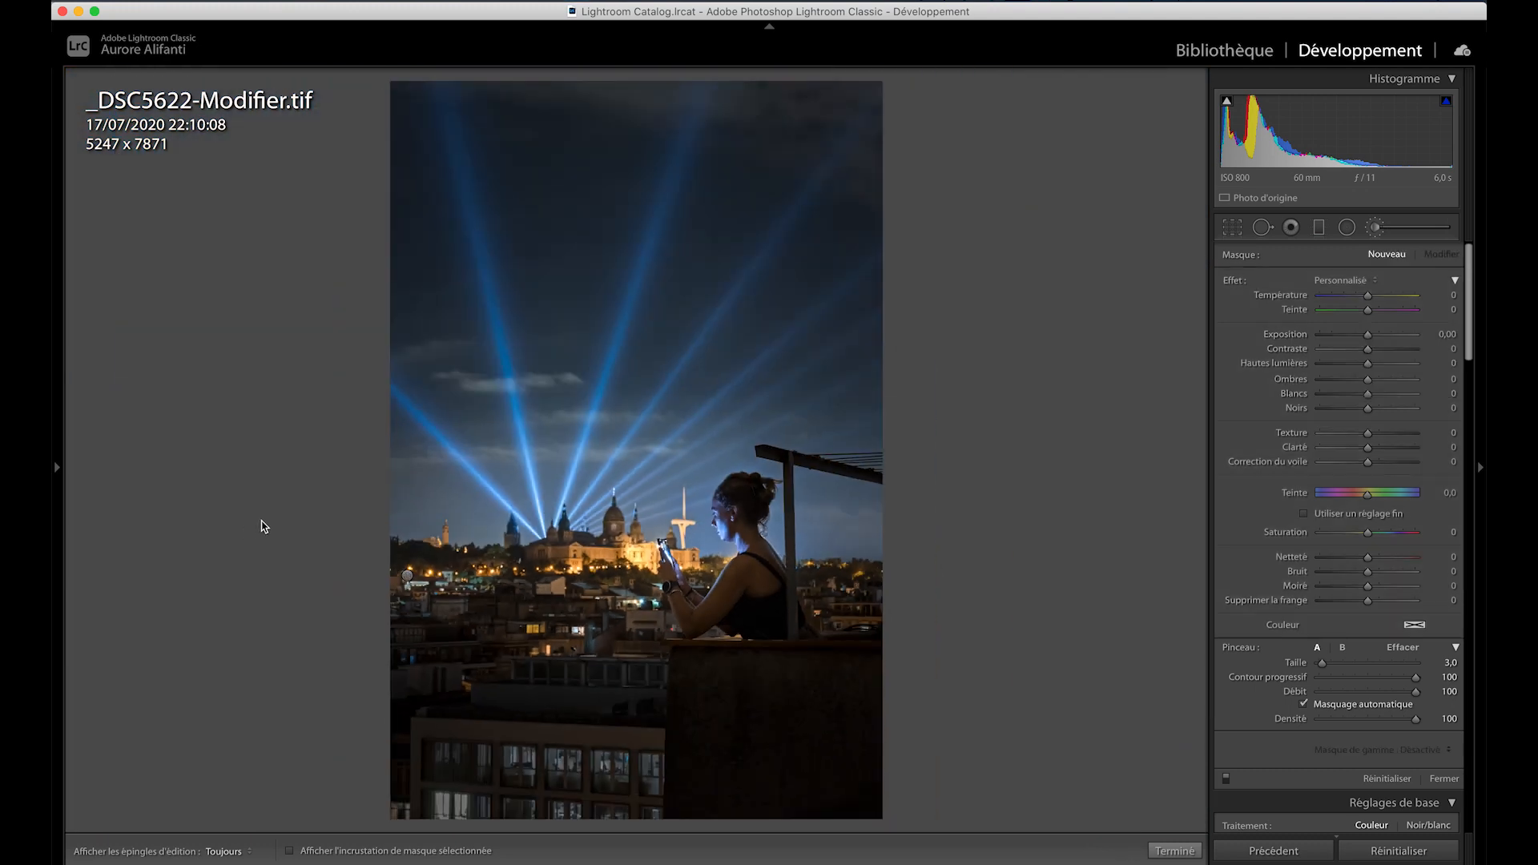
- Undo the deletion of the brush mask on the bright white buildings and close the adjustment brush
key(k)
key(super+z)
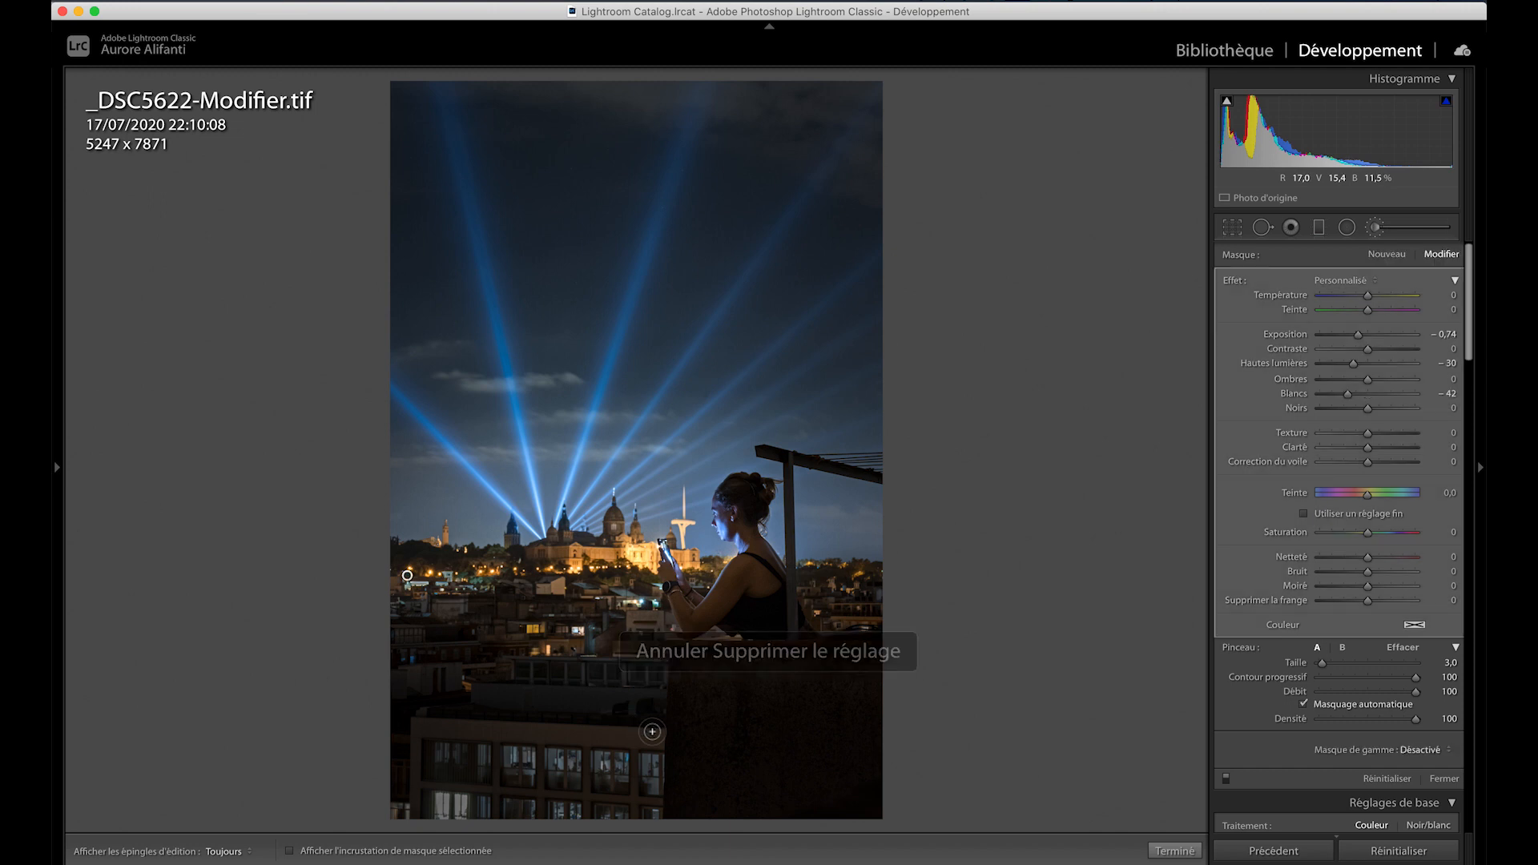
key(k)
- Start a new adjustment brush mask on the palace's central dome, using size 20, feather 100 and auto mask
click(618, 521)
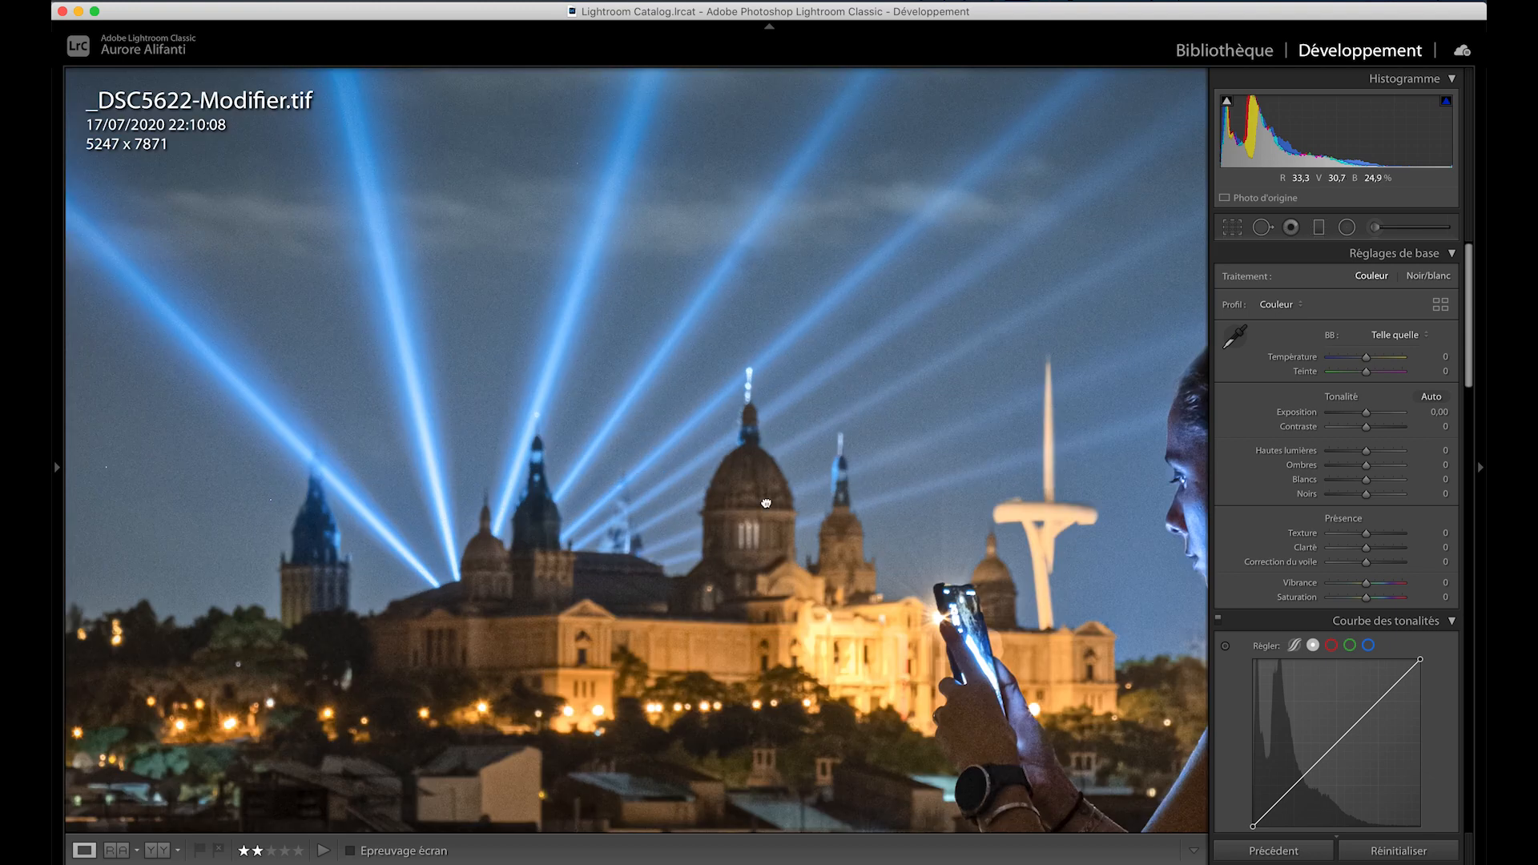
drag(766, 503, 577, 473)
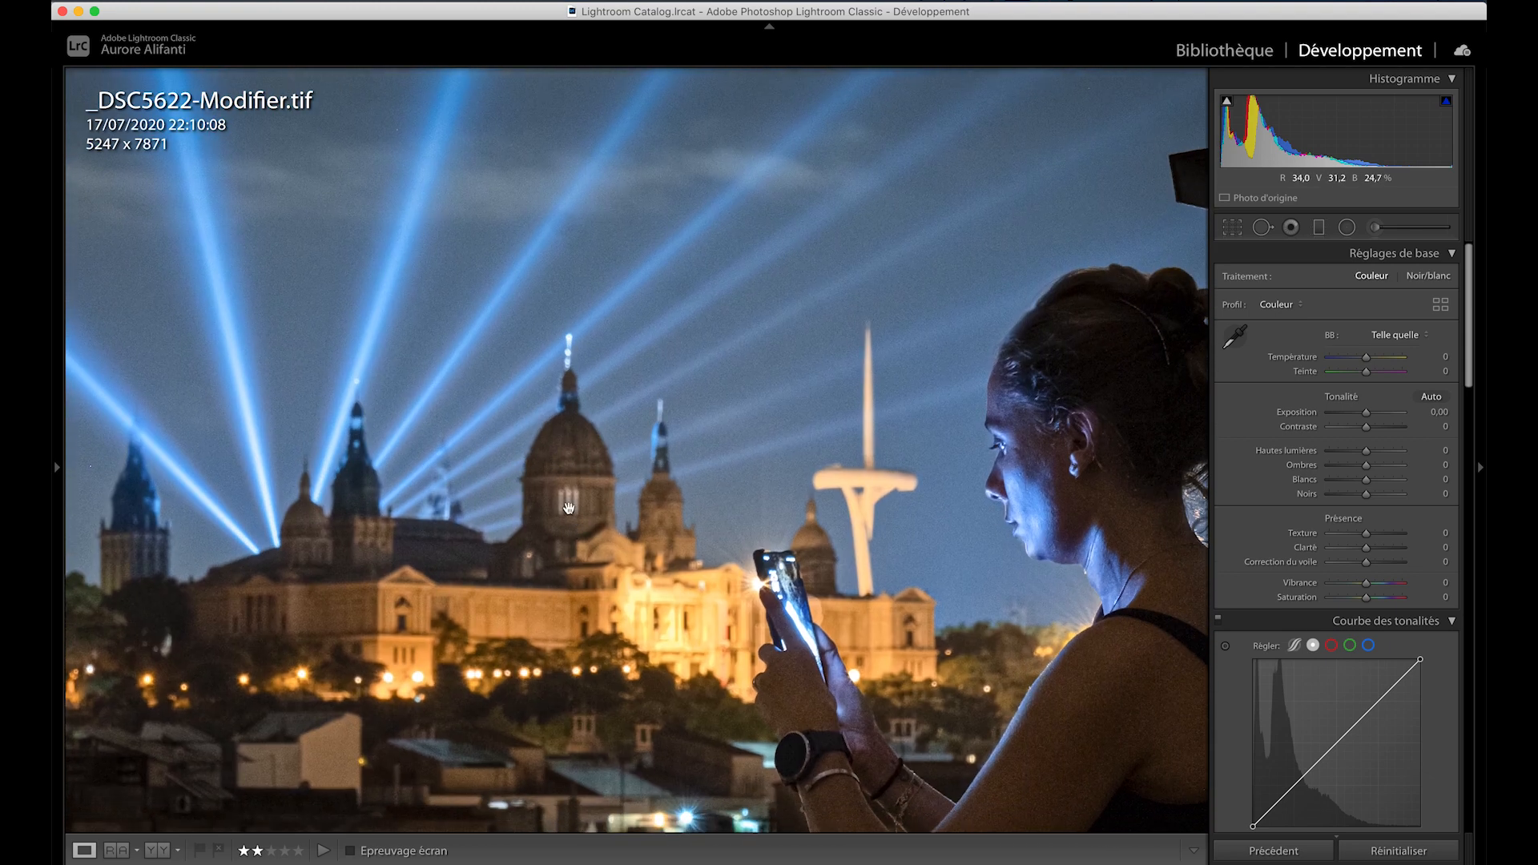
click(1374, 227)
scroll(563, 464, up, 10)
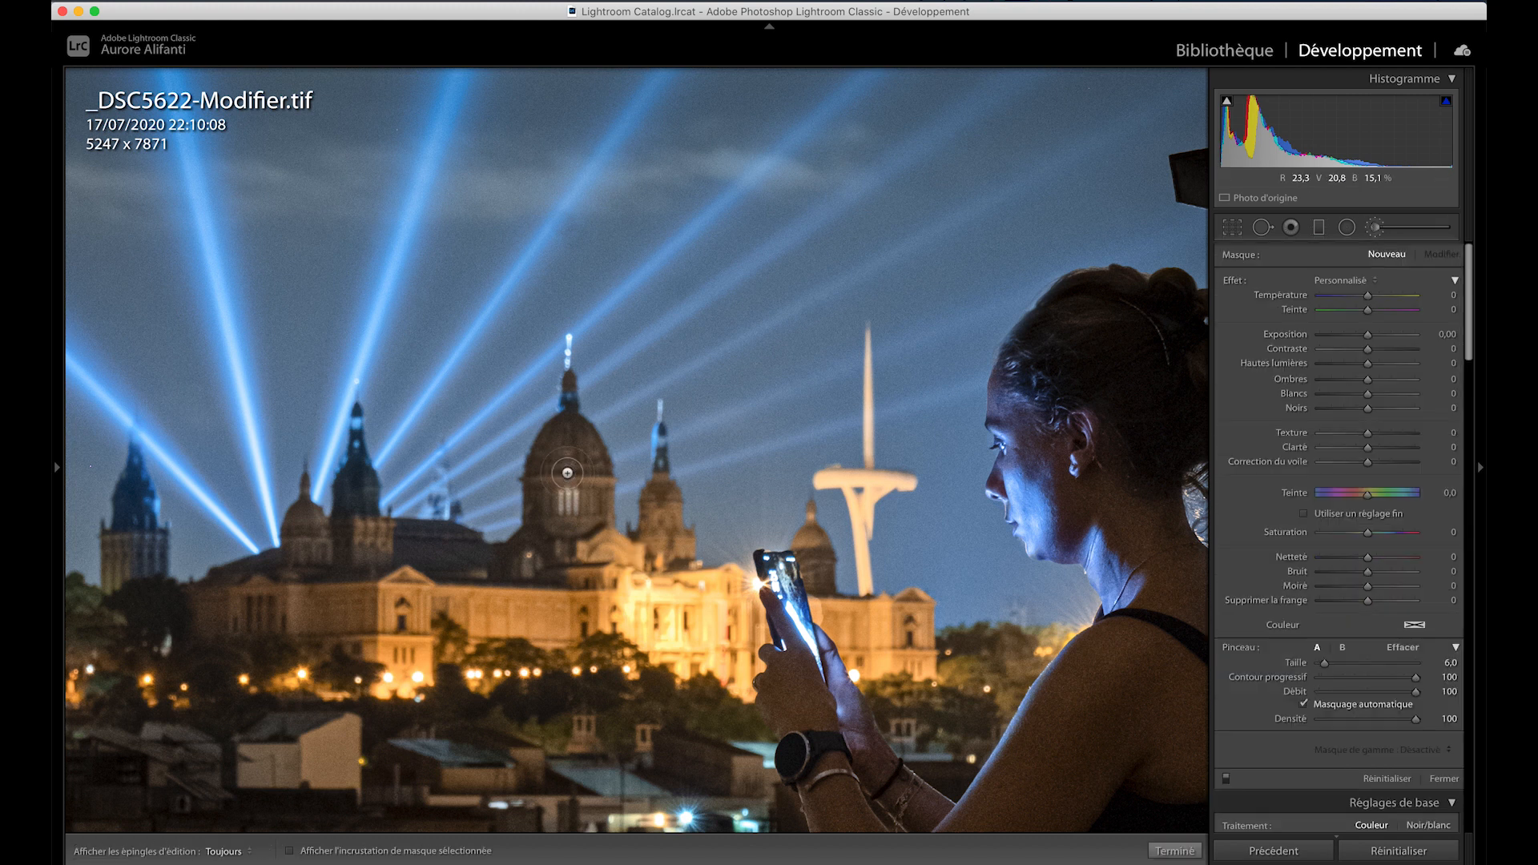
click(569, 459)
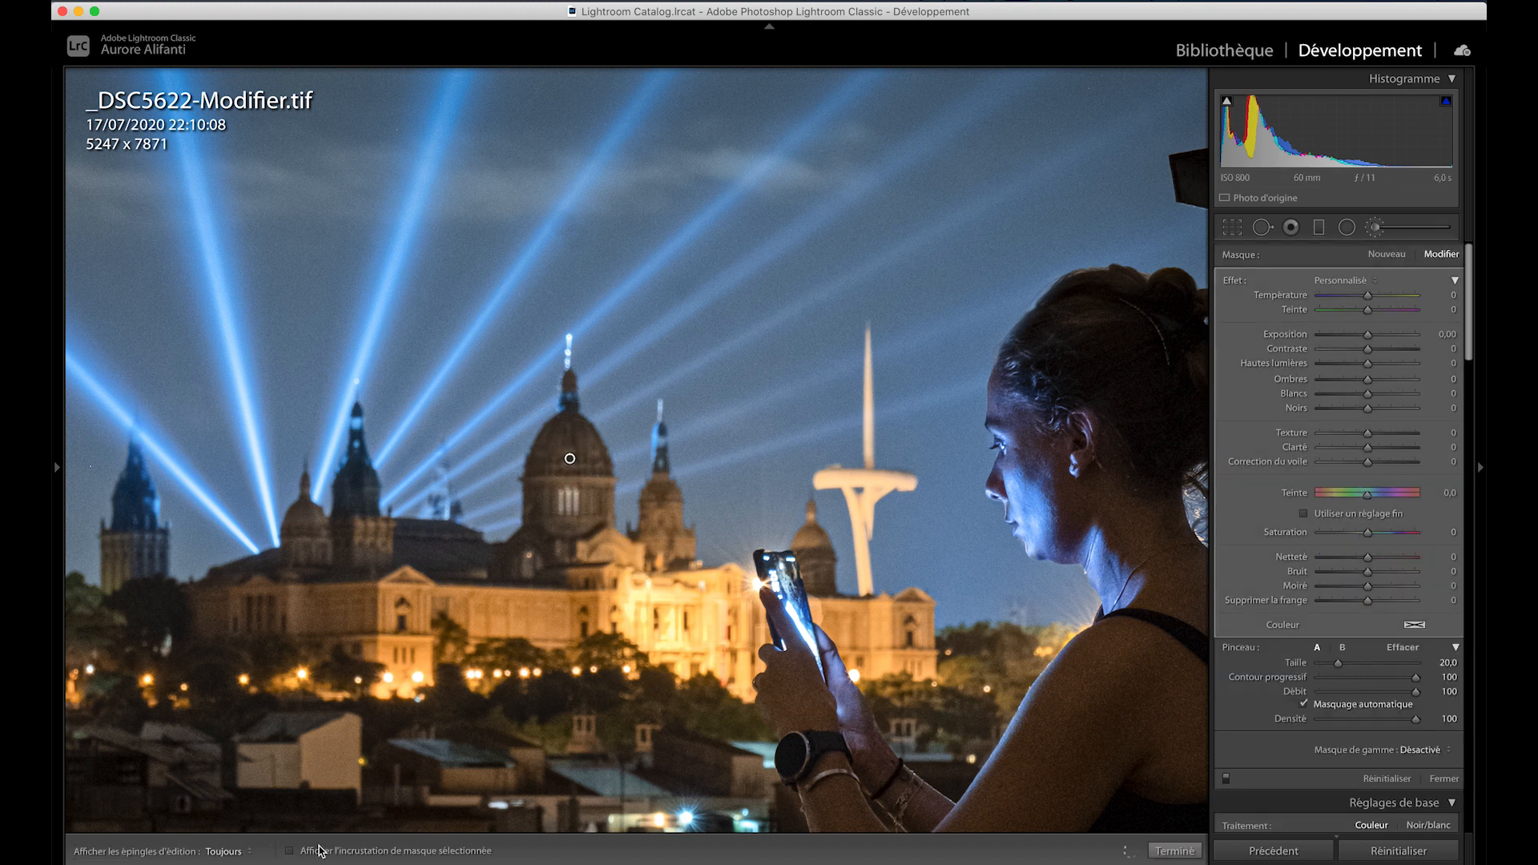
- Paint the palace's central dome and the smaller dome beside it into the mask with the overlay shown, hiding the overlay when done
click(291, 854)
key(h)
mouse_move(566, 471)
mouse_down()
mouse_move(555, 508)
mouse_move(569, 496)
mouse_move(569, 479)
mouse_move(534, 555)
mouse_move(600, 554)
mouse_up()
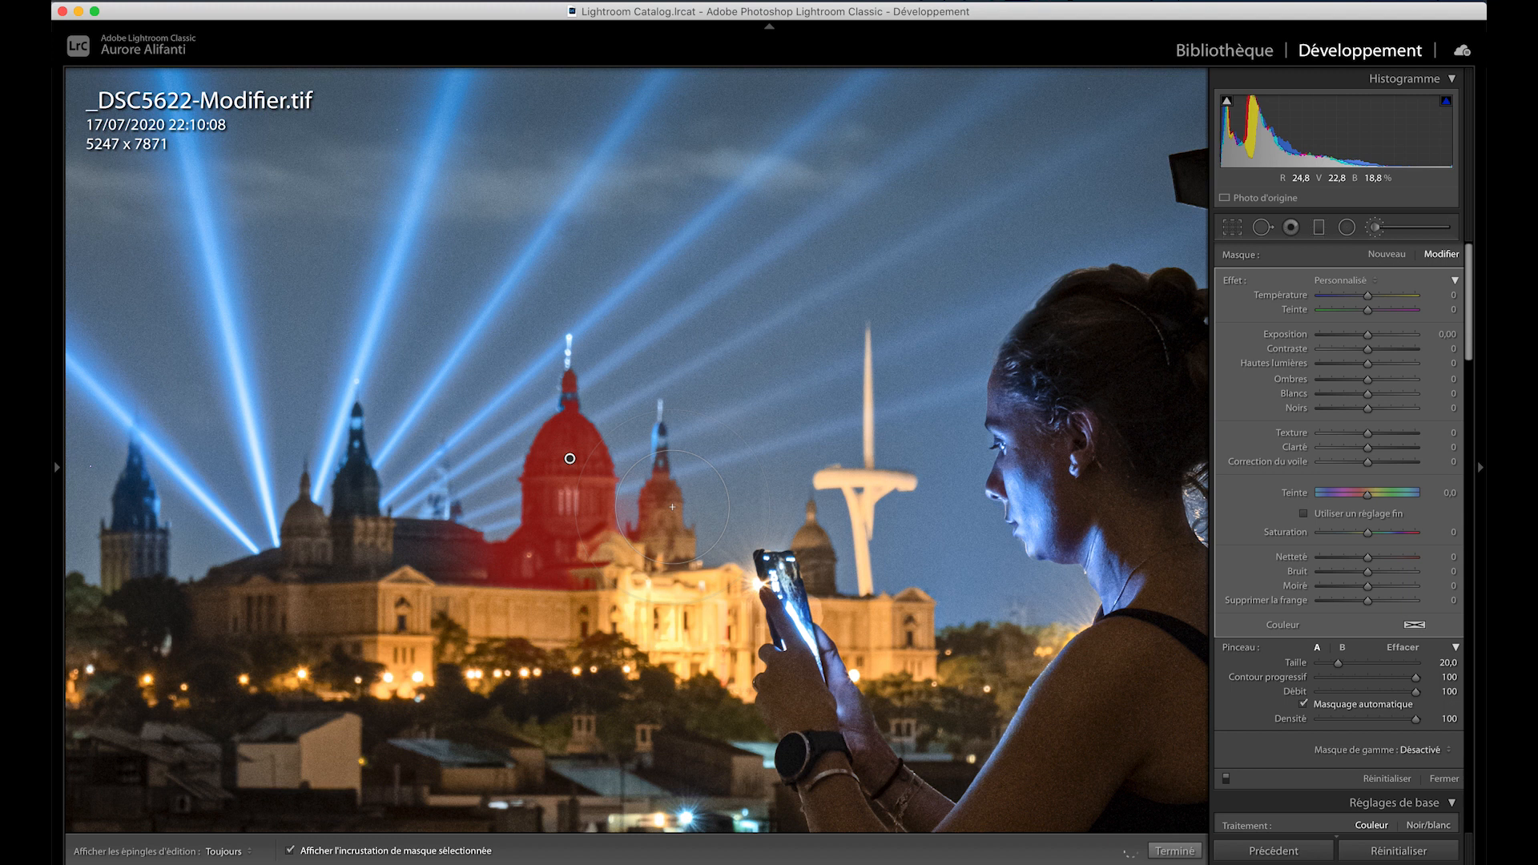
key(super+z)
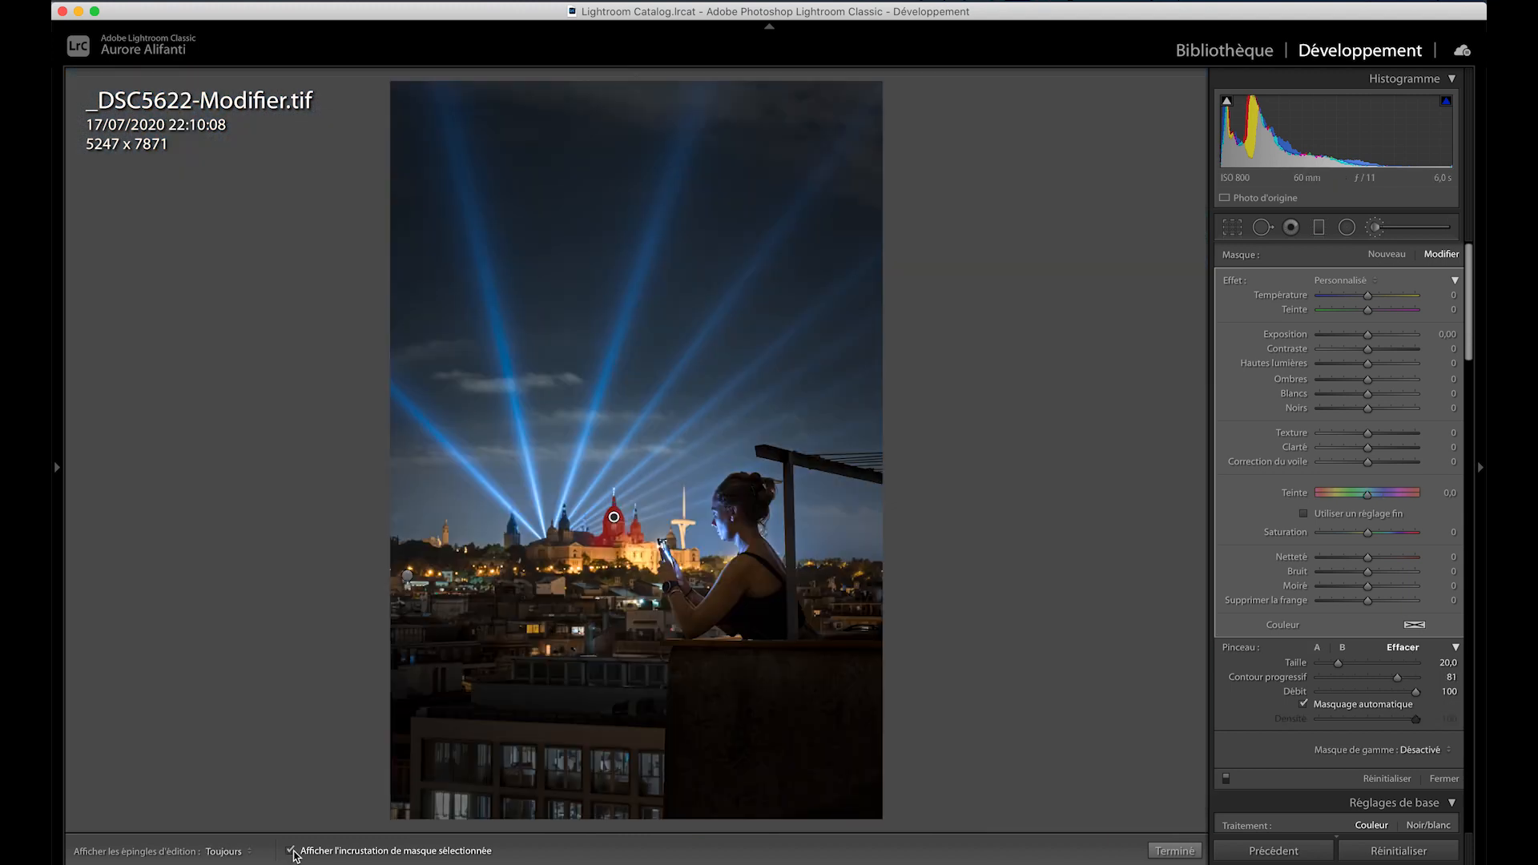
click(292, 852)
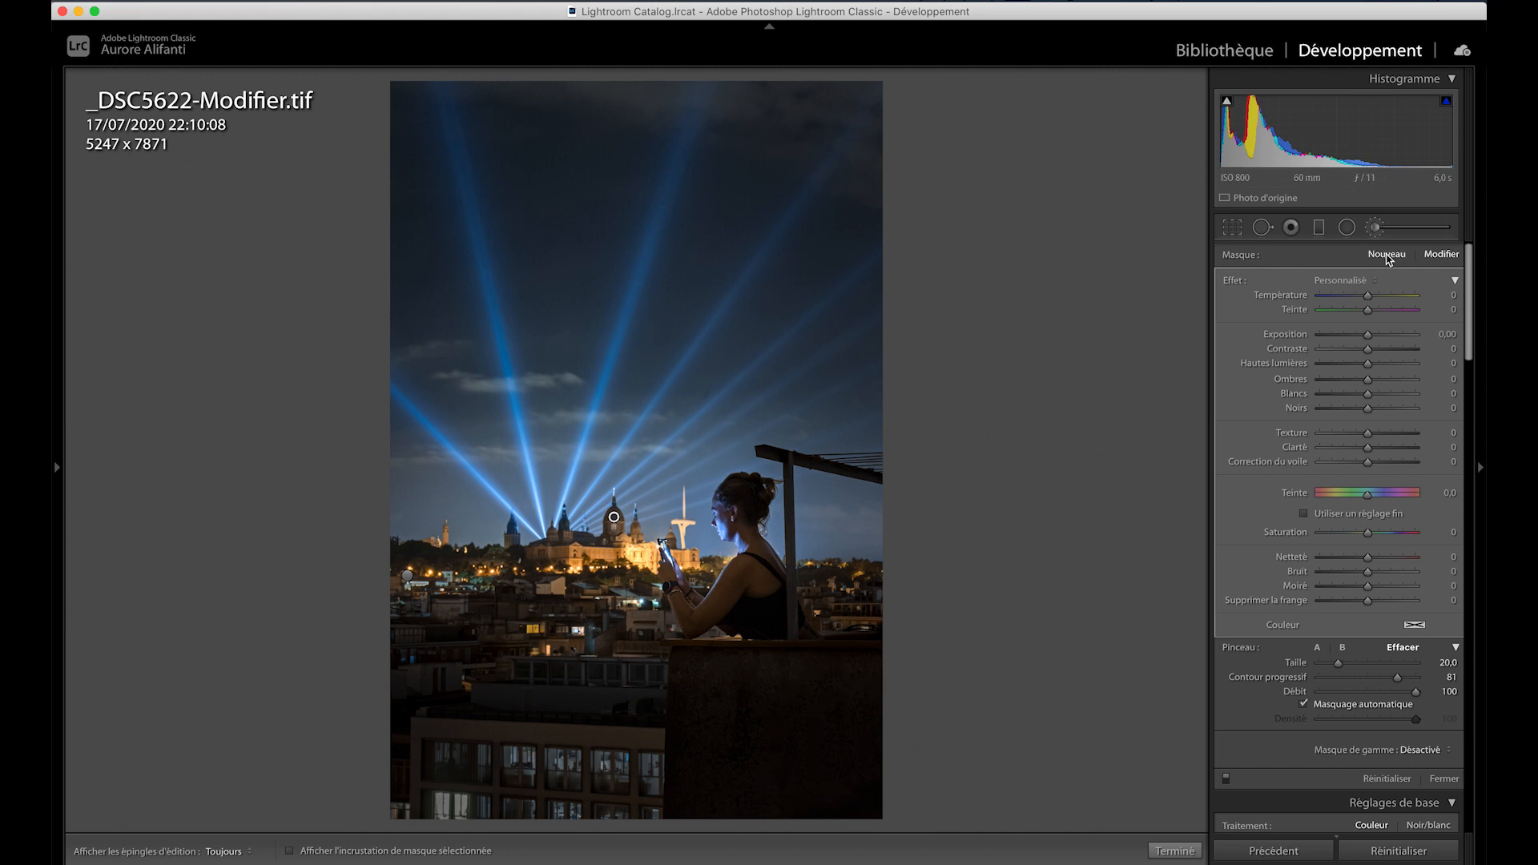
- Raise the brushed domes' exposure to 0.34, finish the brush mask and compare the photo before and after side by side
drag(1367, 335, 1372, 339)
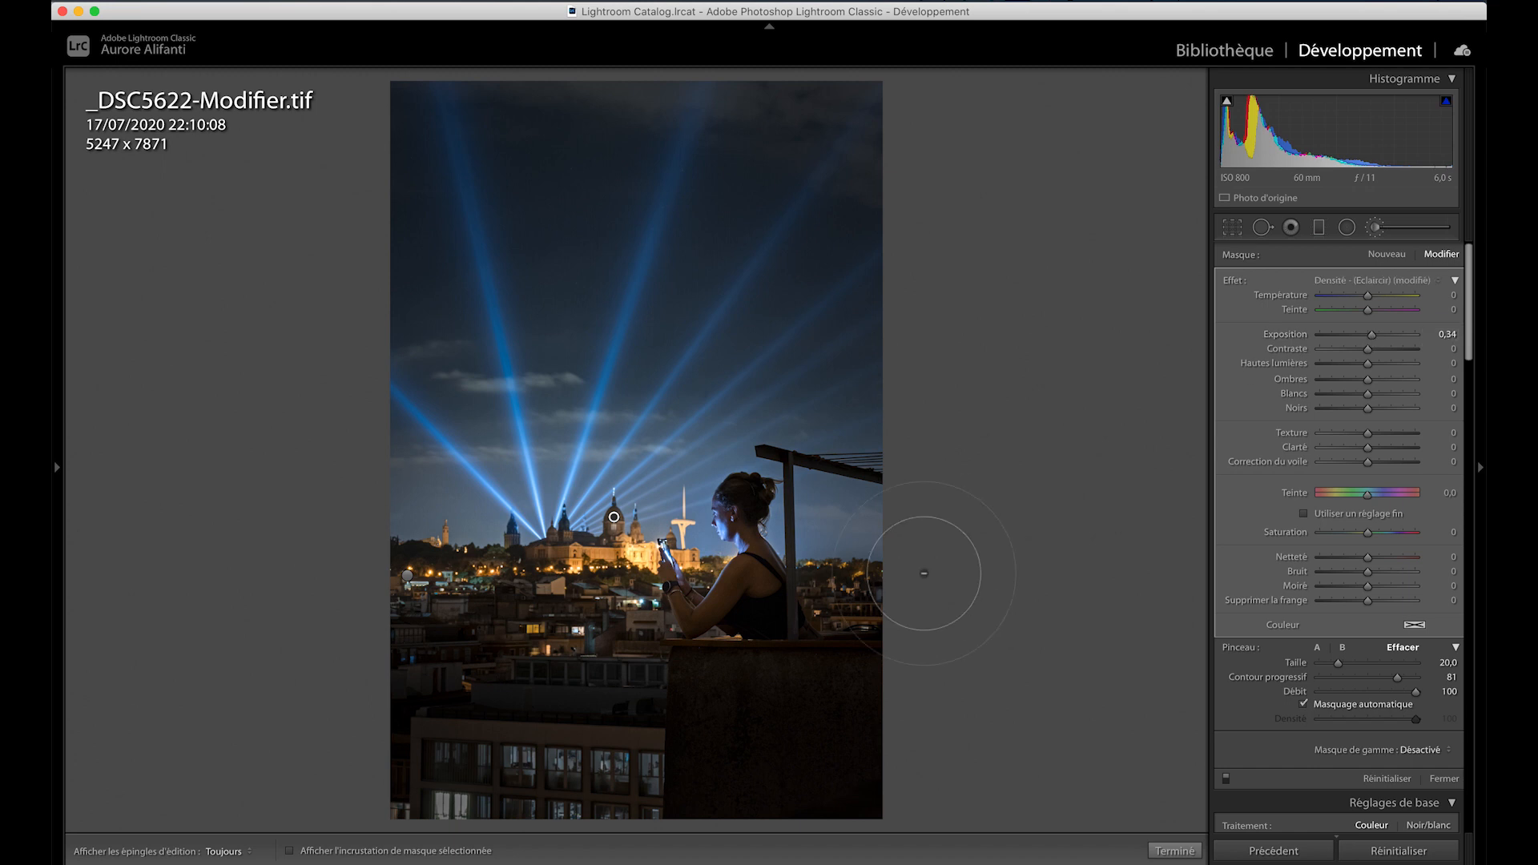
key(k)
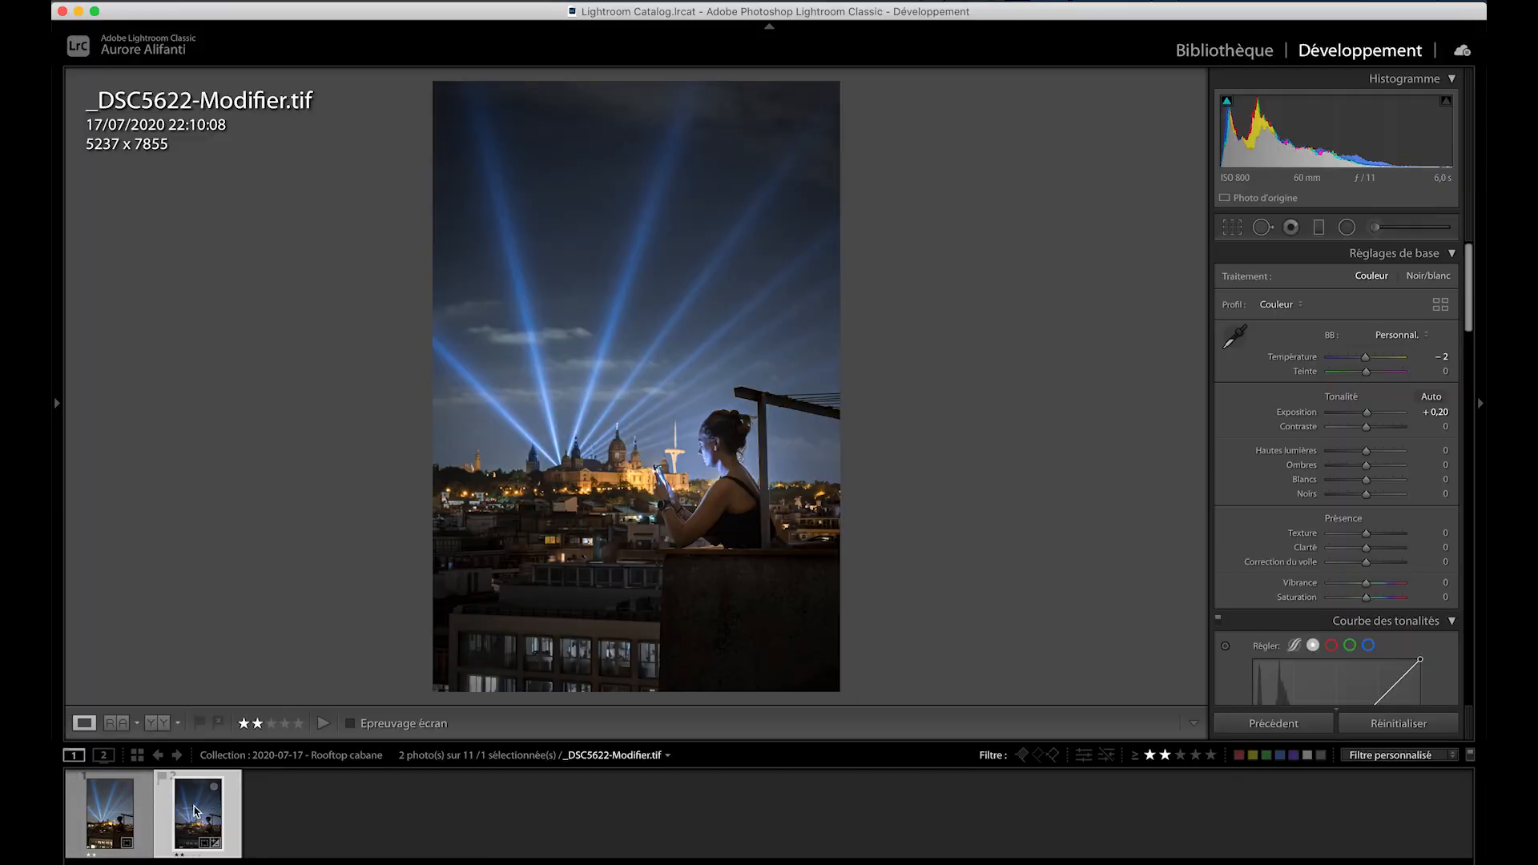
click(157, 724)
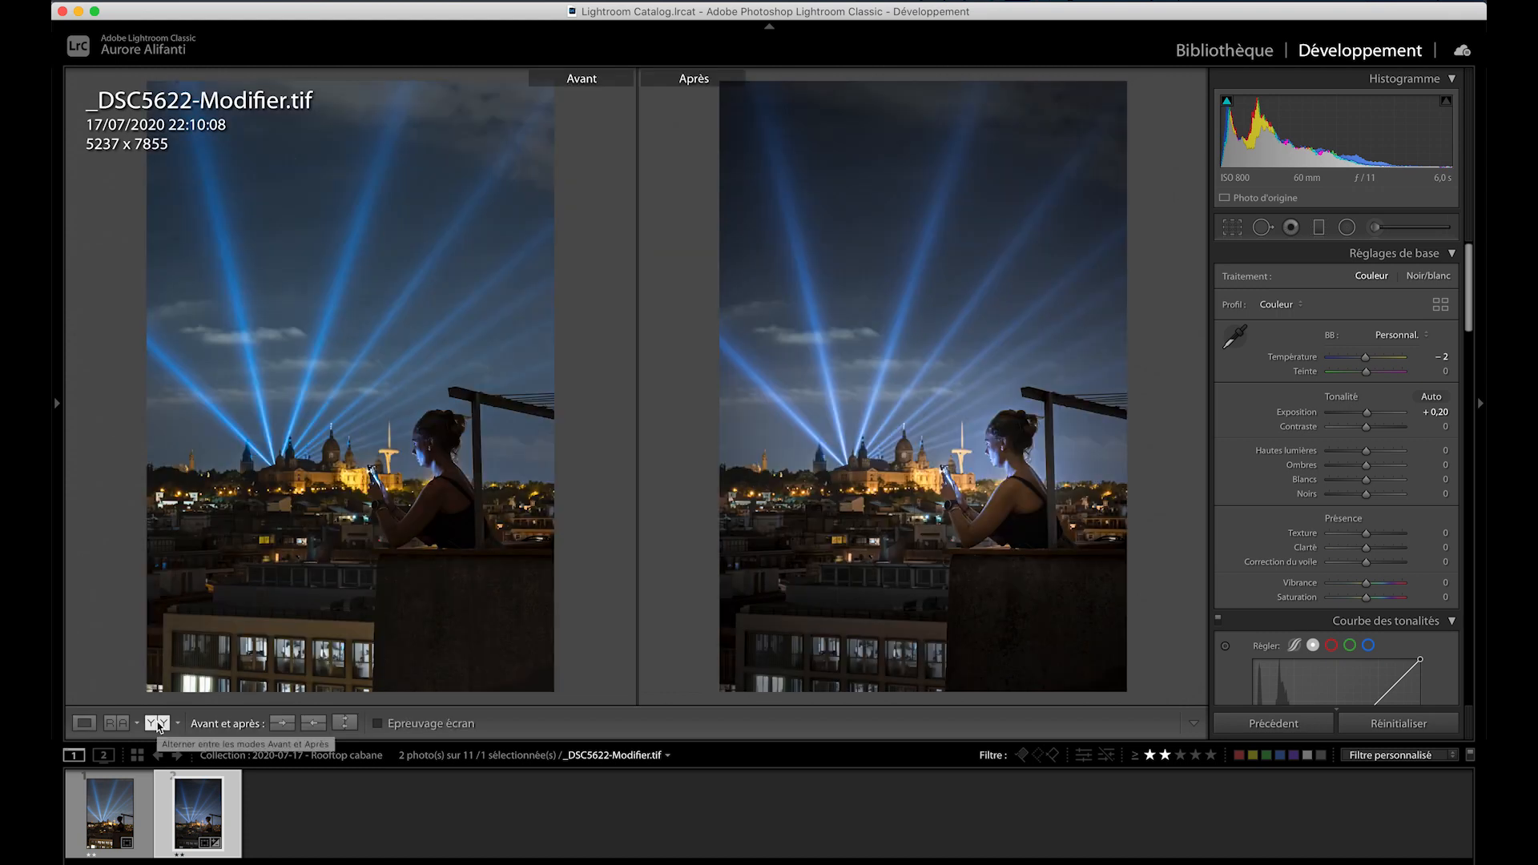